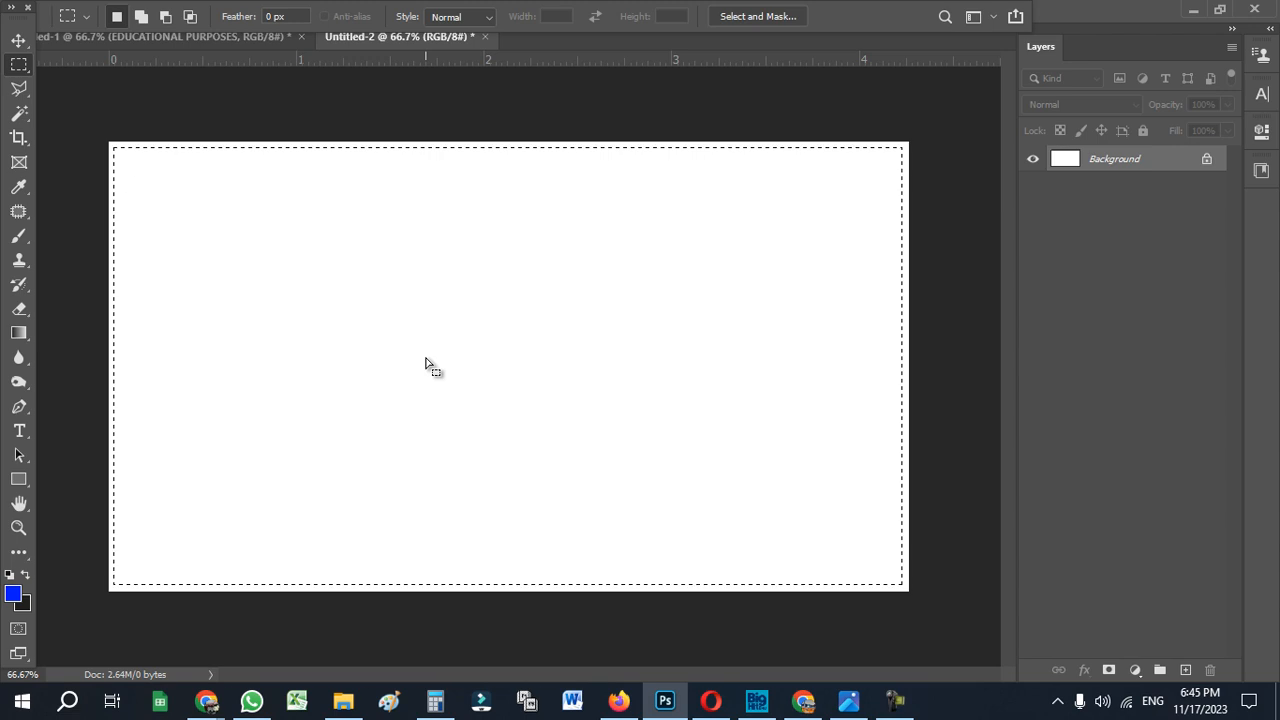
- Fill the inverted selection around the canvas edge with yellow to form a thin border, and deselect
{"action": "key", "text": "ctrl+a"}
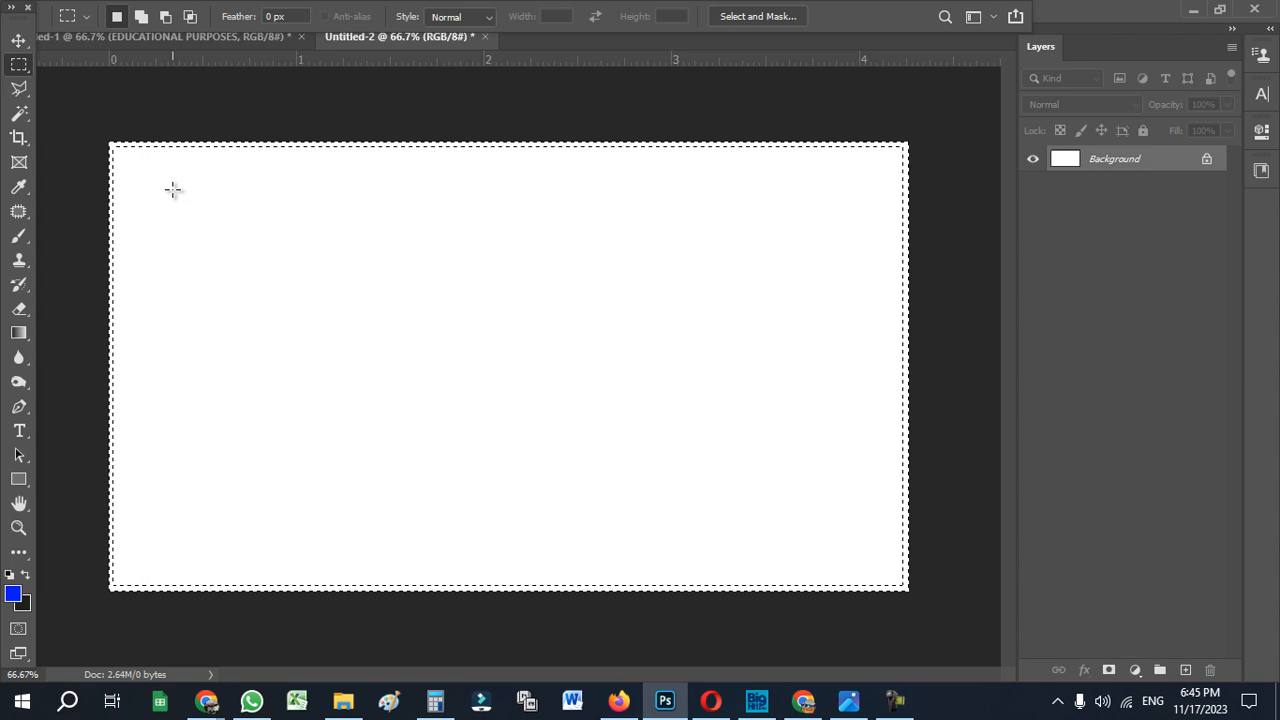
{"action": "left_click", "coordinate": [12, 597]}
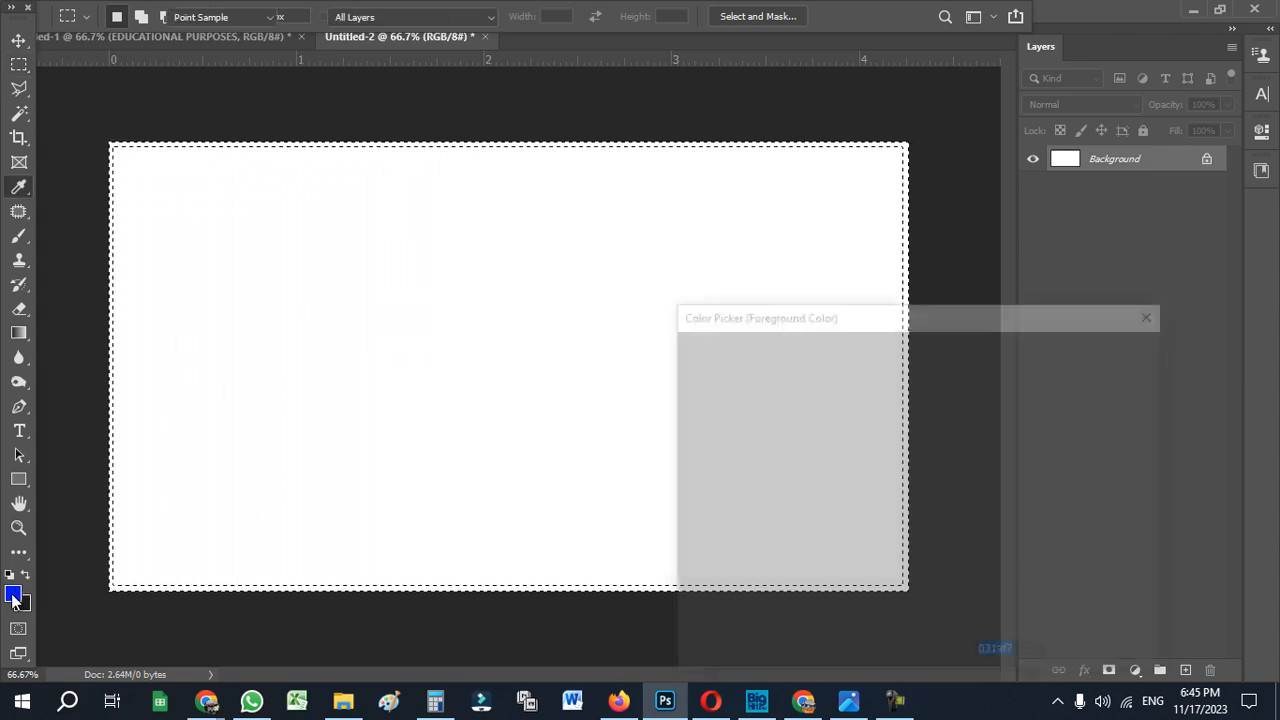
{"action": "type", "text": "e3f703"}
{"action": "left_click_drag", "start_coordinate": [895, 367], "coordinate": [920, 355]}
{"action": "left_click", "coordinate": [1104, 348]}
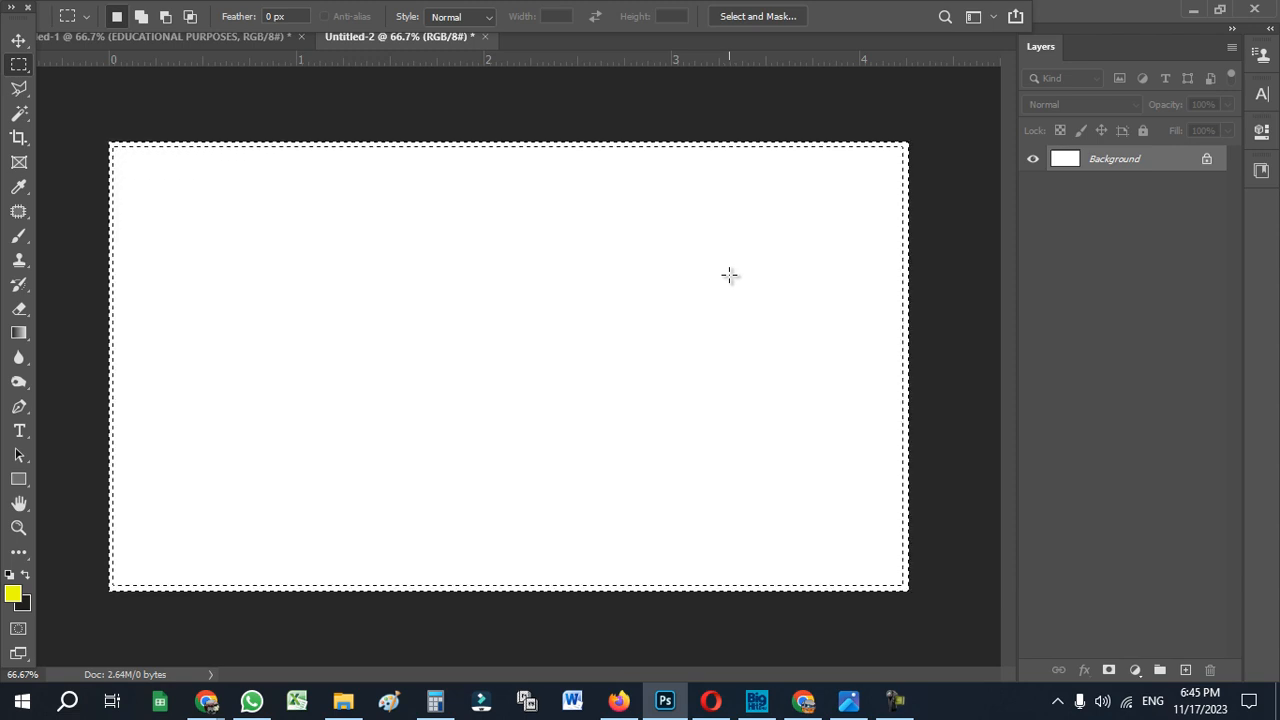
{"action": "key", "text": "alt+BackSpace"}
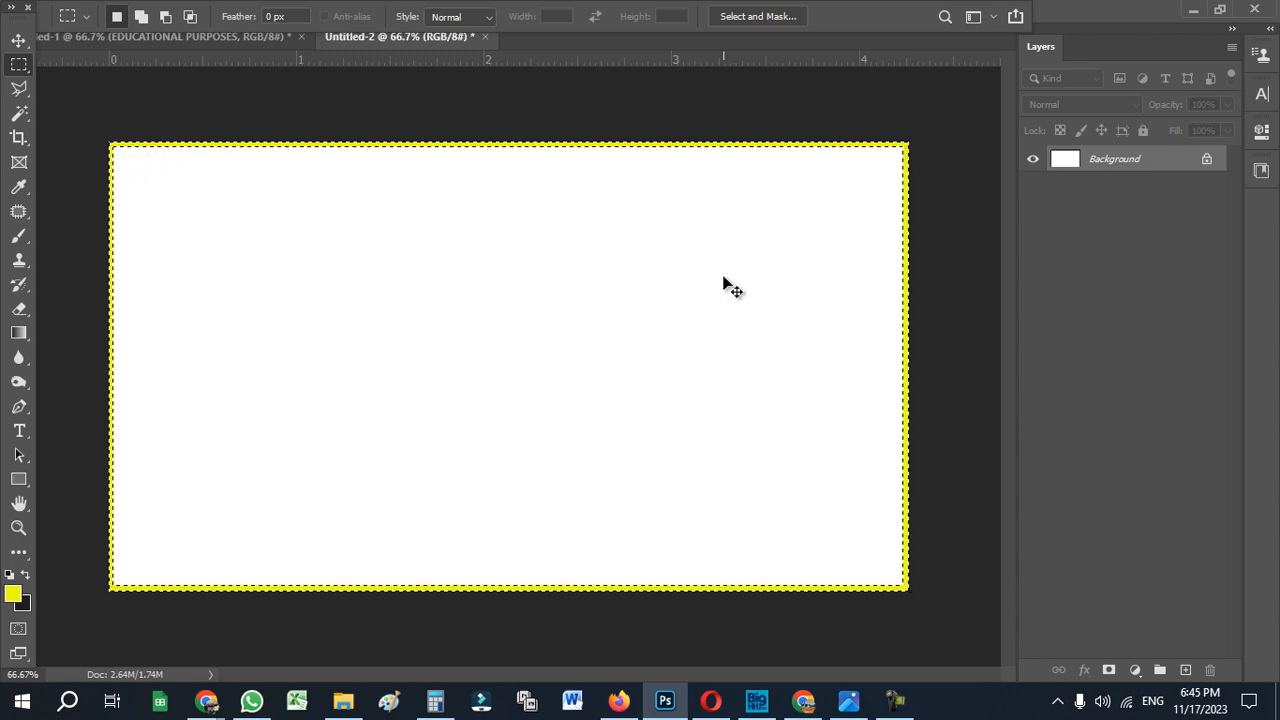
{"action": "left_click", "coordinate": [467, 113]}
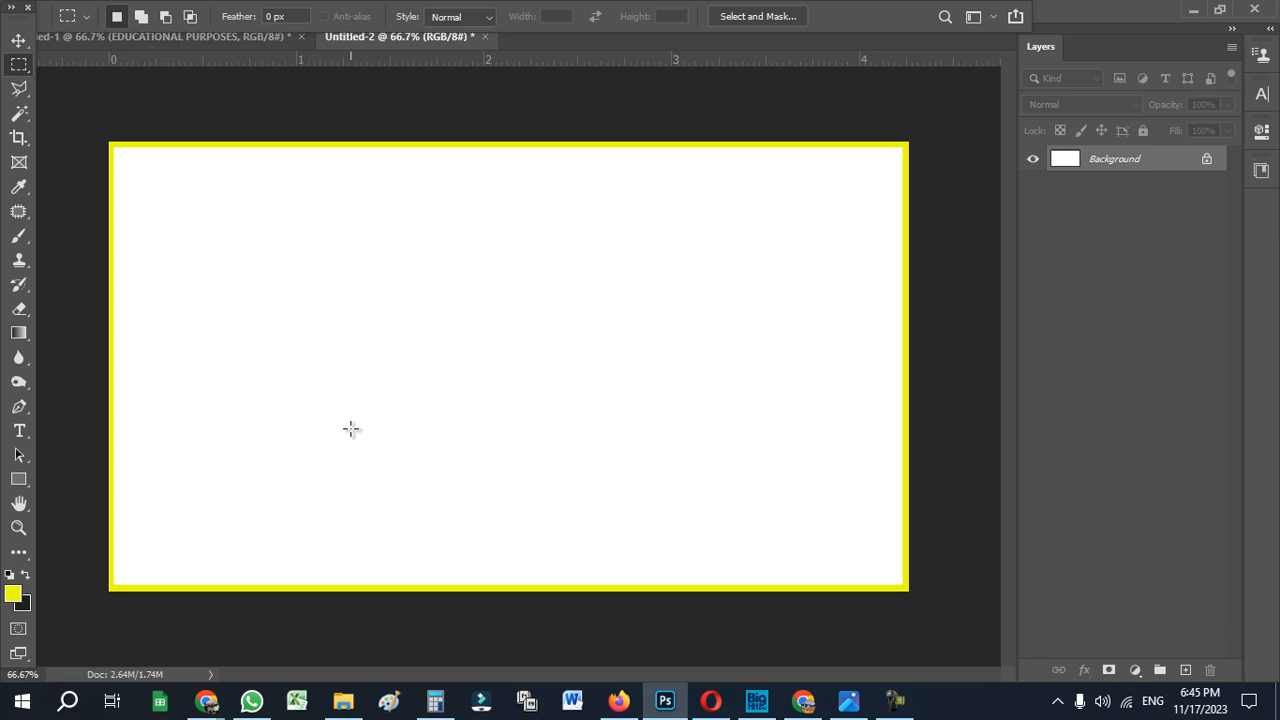
- Fill a full-width rectangular band along the canvas's upper edge, inside the yellow border, with near-black, and deselect
{"action": "left_click", "coordinate": [213, 40]}
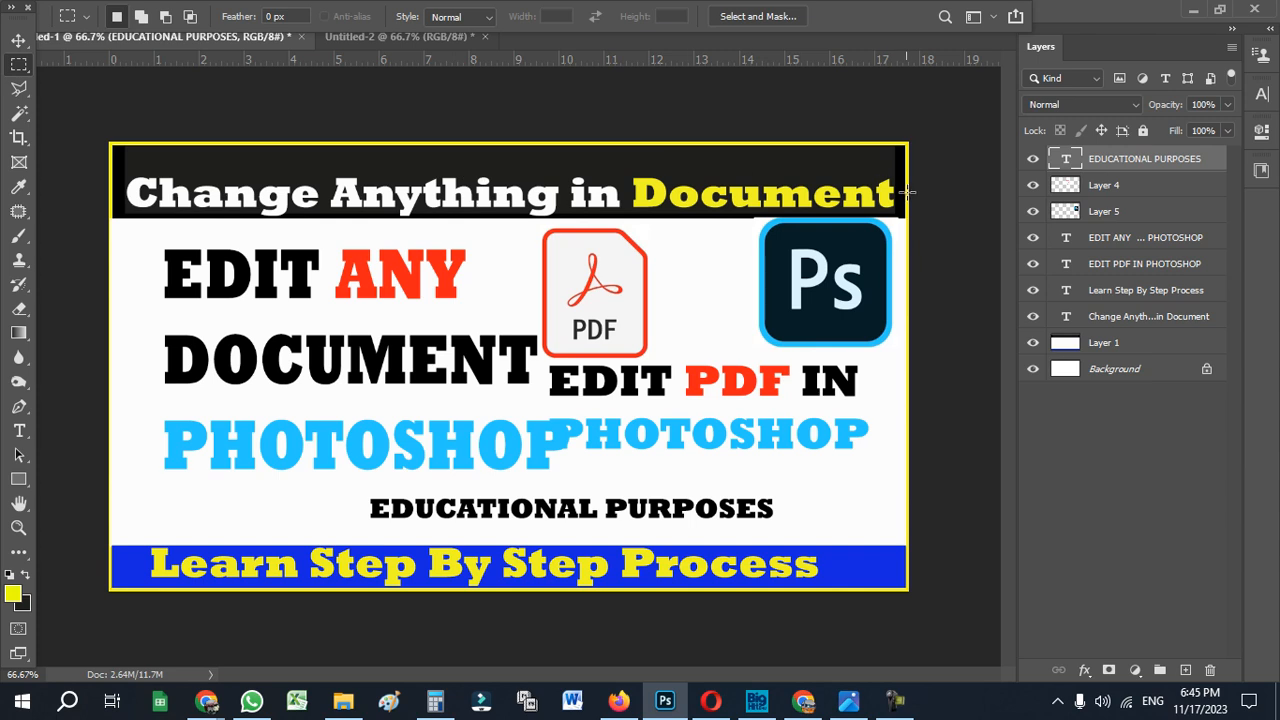
{"action": "left_click", "coordinate": [360, 38]}
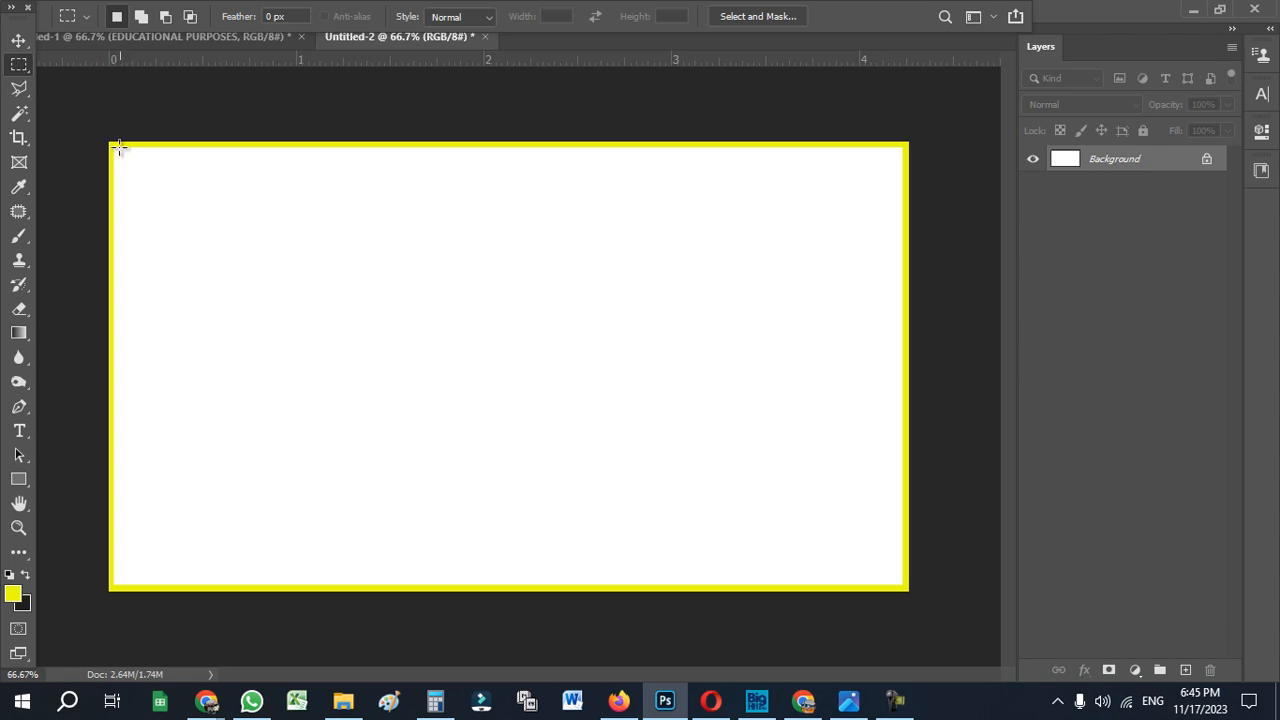
{"action": "left_click_drag", "start_coordinate": [116, 150], "coordinate": [905, 232]}
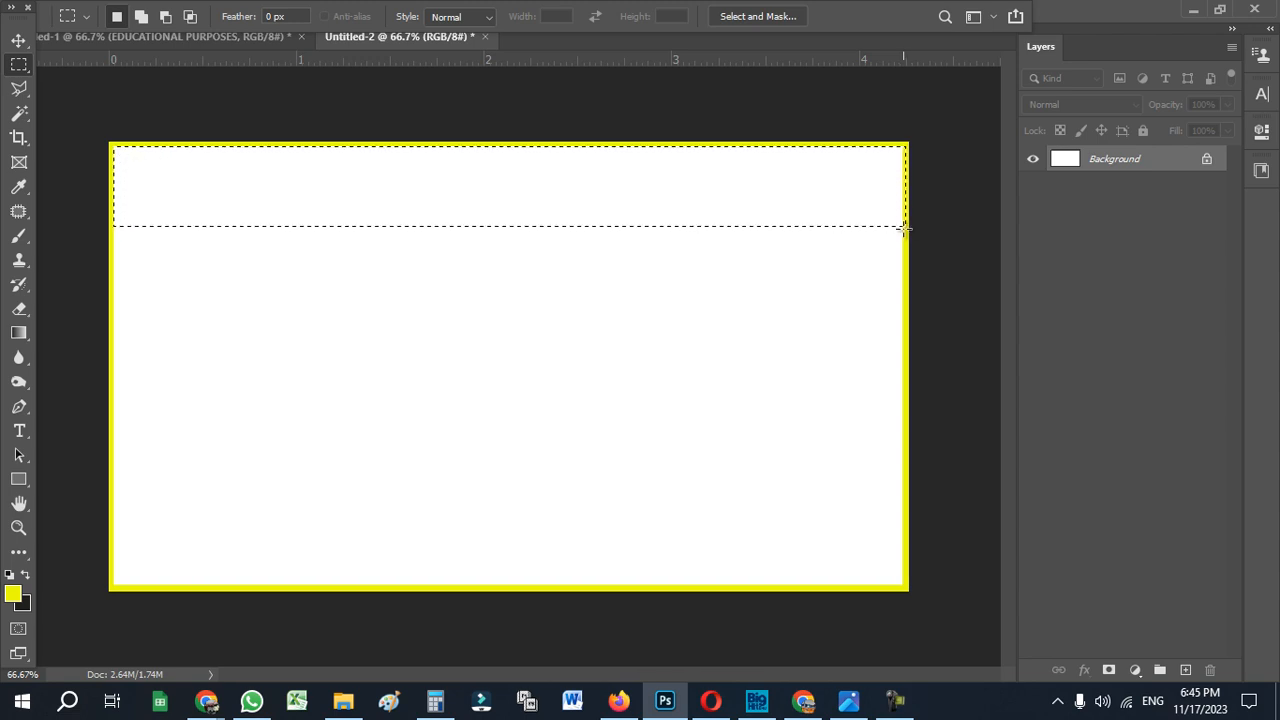
{"action": "left_click", "coordinate": [26, 576]}
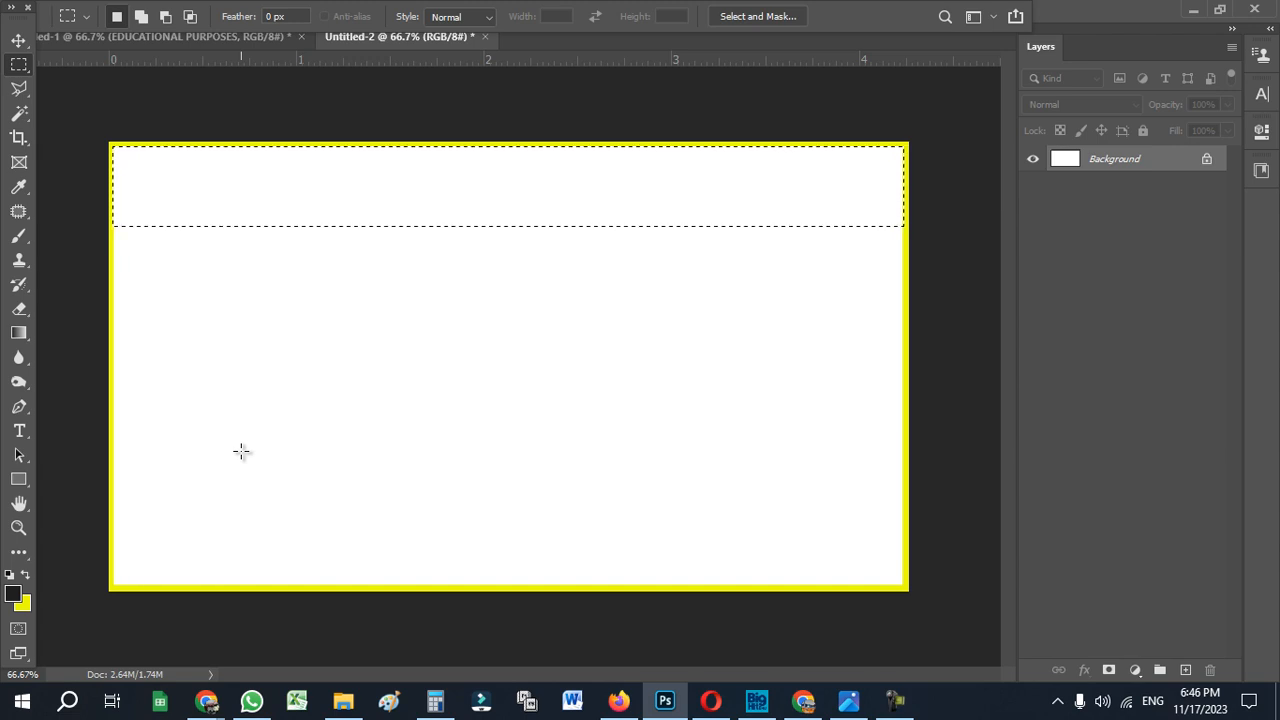
{"action": "key", "text": "alt+BackSpace"}
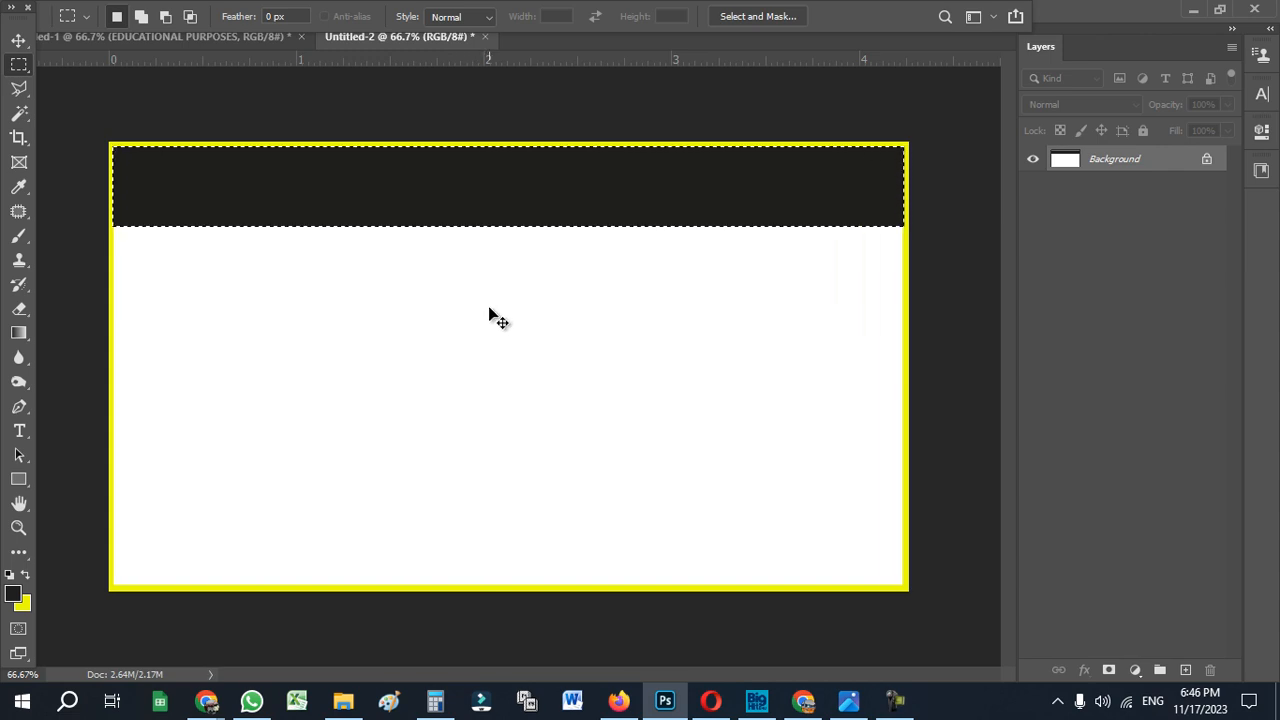
{"action": "key", "text": "ctrl+d"}
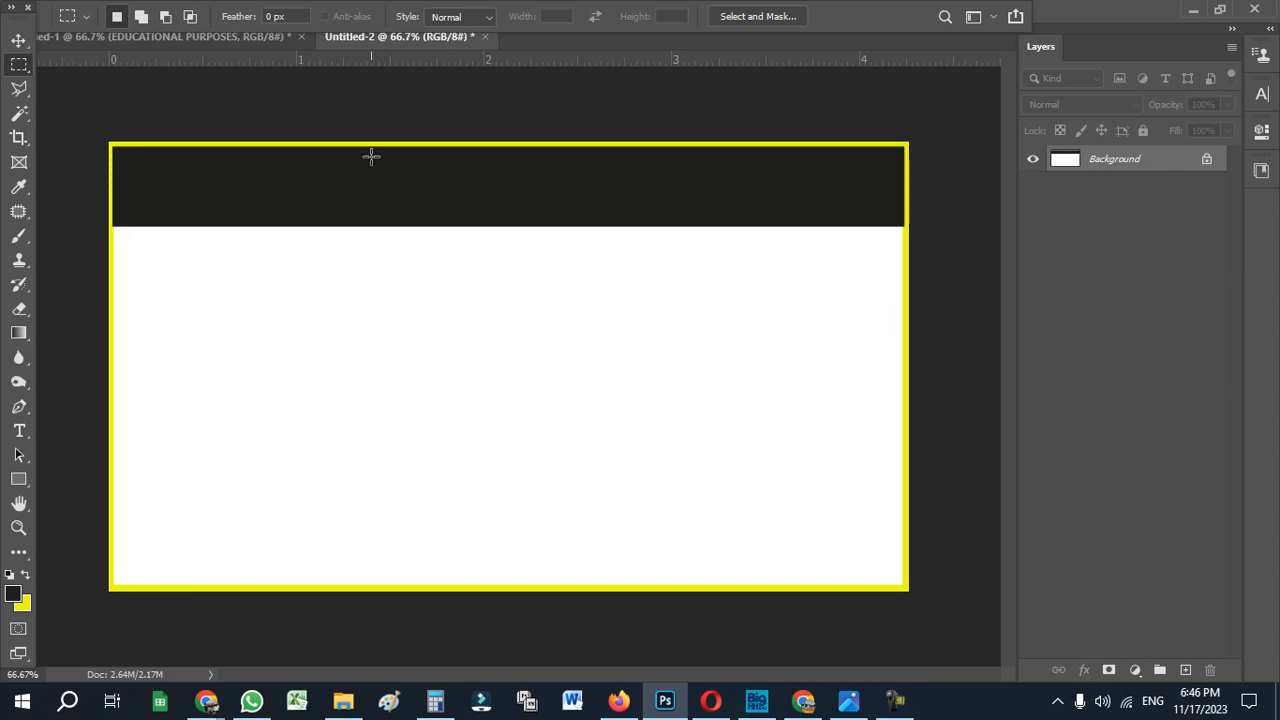
- Start a heading in the dark band with the text "Chan" in Rockwell Extra Bold, 12 pt, and colour it white (ffffff)
{"action": "left_click", "coordinate": [207, 37]}
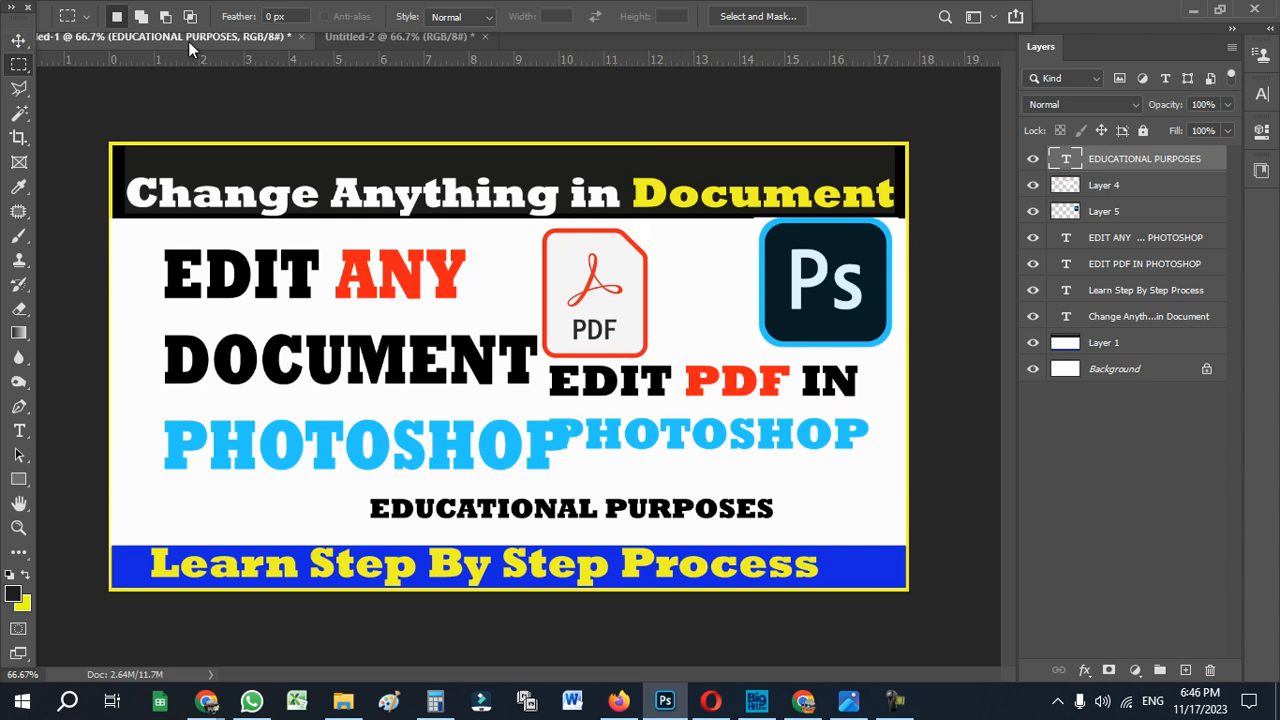
{"action": "left_click", "coordinate": [345, 45]}
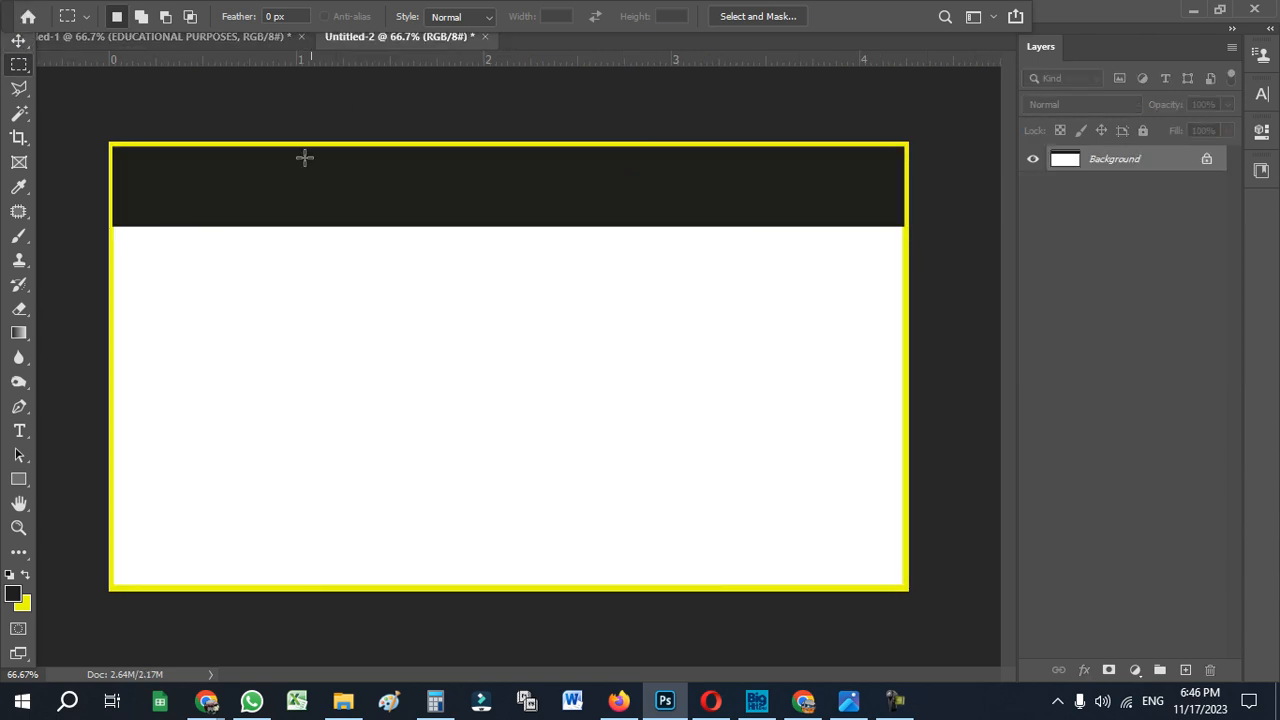
{"action": "left_click", "coordinate": [19, 434]}
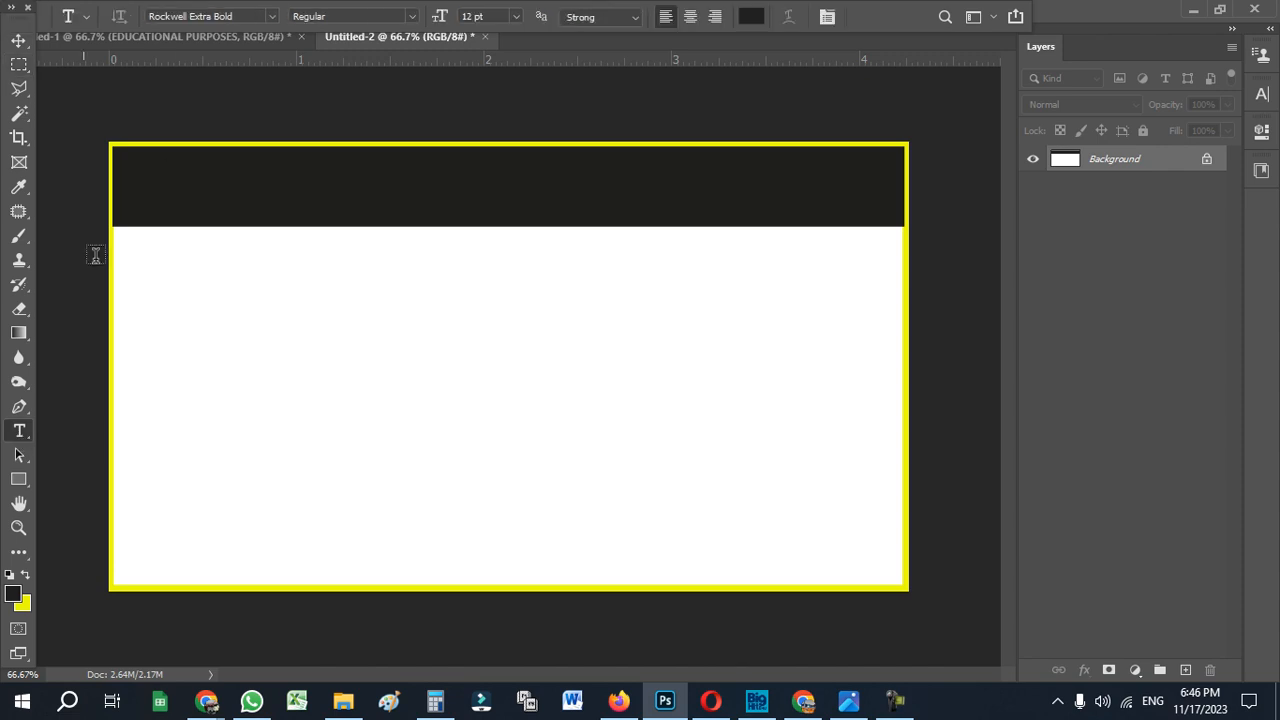
{"action": "left_click", "coordinate": [163, 183]}
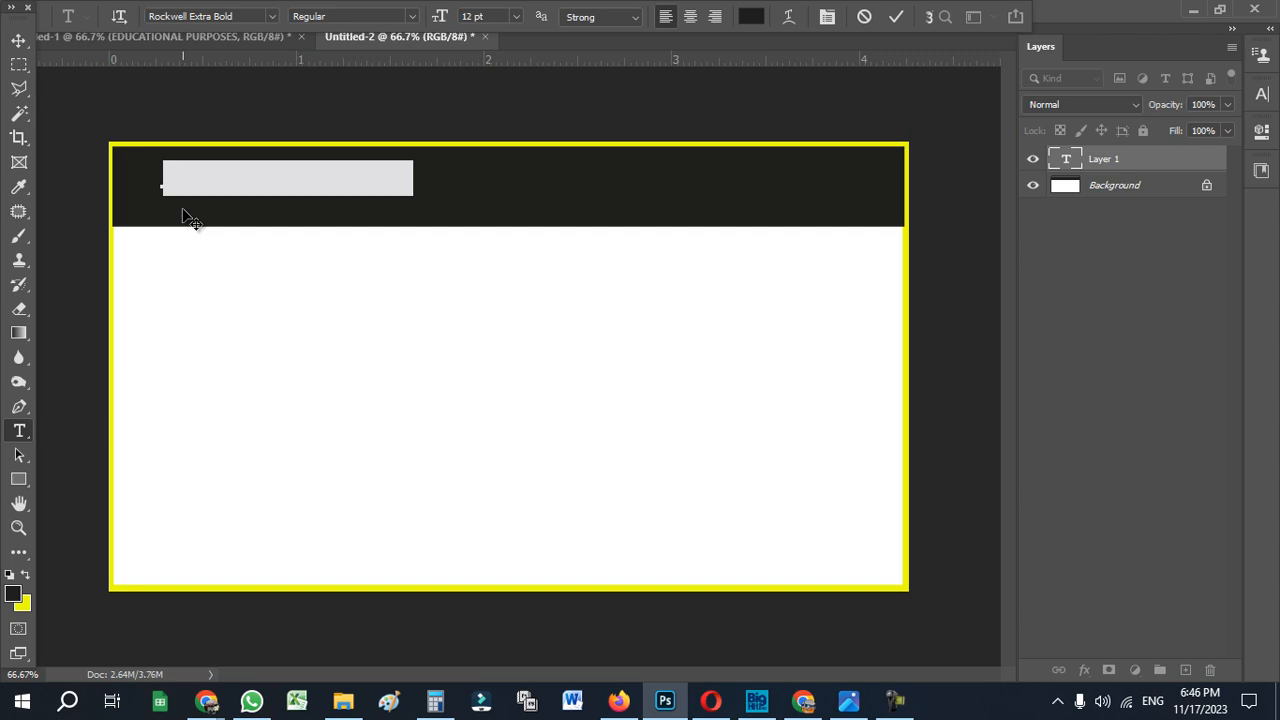
{"action": "type", "text": "EDU"}
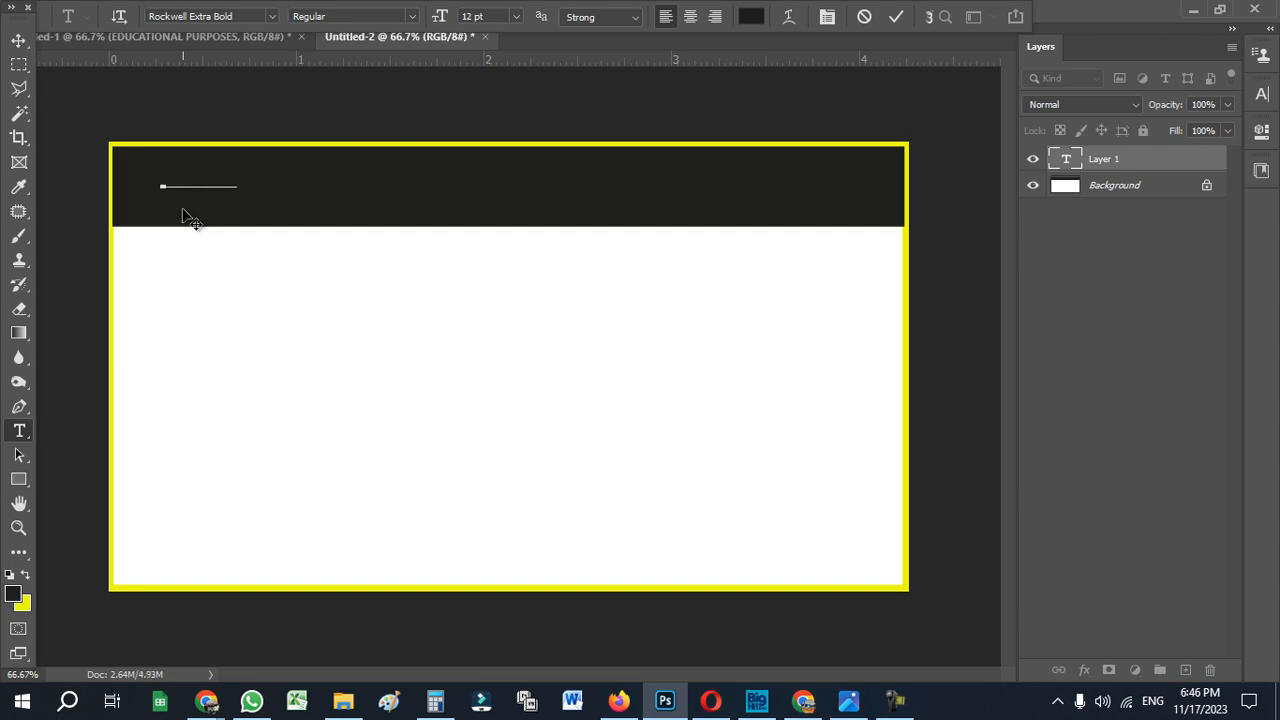
{"action": "key", "text": "ctrl+a"}
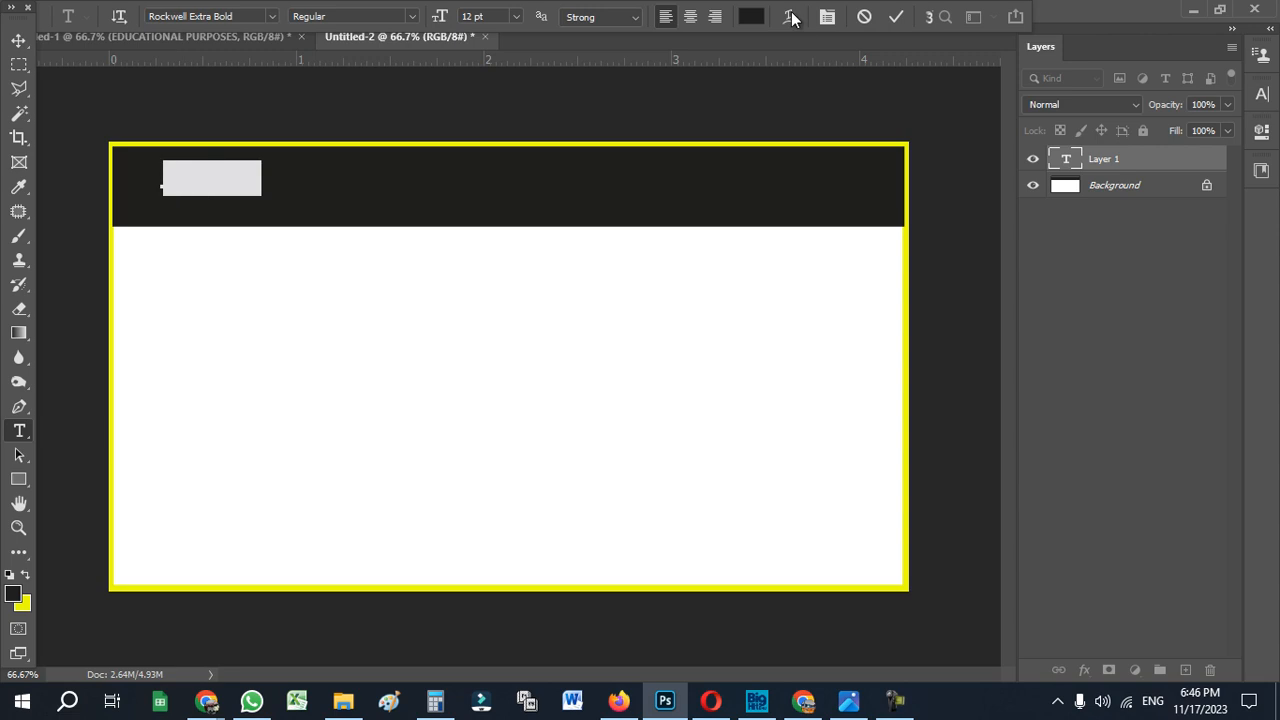
{"action": "left_click", "coordinate": [752, 16]}
{"action": "left_click_drag", "start_coordinate": [756, 372], "coordinate": [681, 357]}
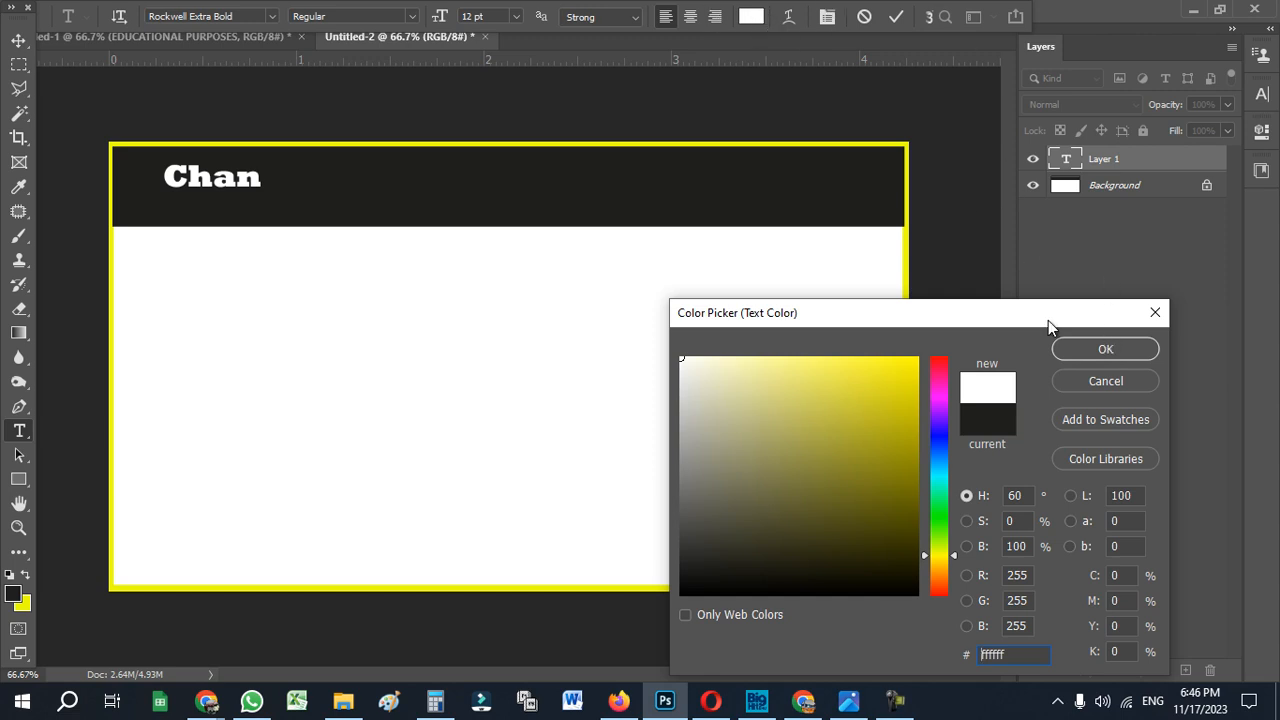
{"action": "left_click", "coordinate": [1082, 354]}
- Complete the white heading so that it reads "Change Anything in Document"
{"action": "left_click", "coordinate": [264, 178]}
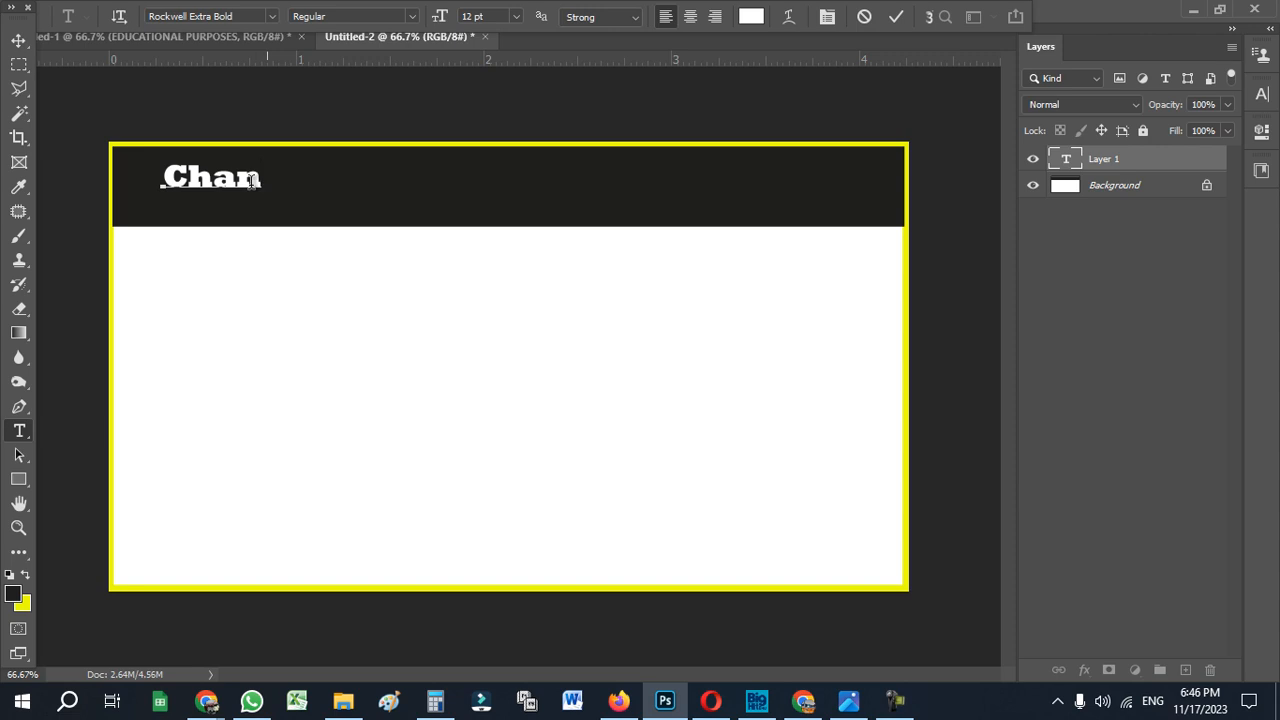
{"action": "left_click_drag", "start_coordinate": [264, 178], "coordinate": [131, 172]}
{"action": "left_click", "coordinate": [263, 178]}
{"action": "left_click_drag", "start_coordinate": [263, 178], "coordinate": [162, 172]}
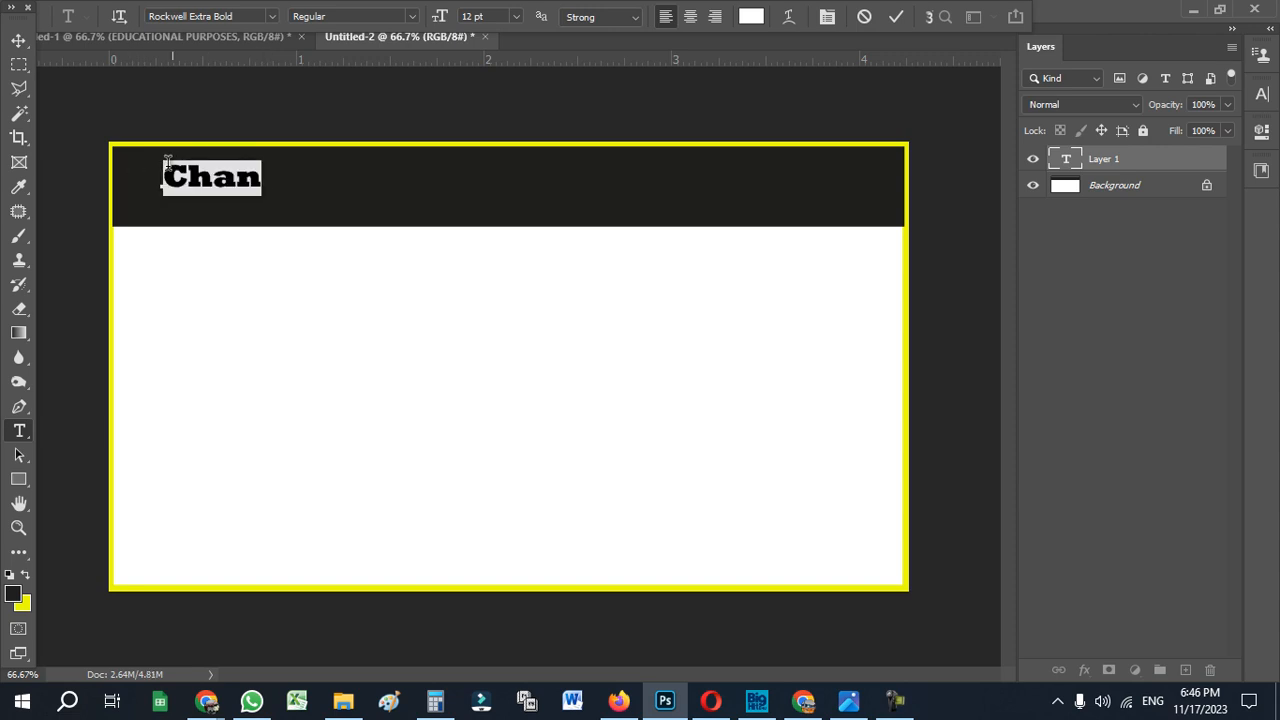
{"action": "left_click", "coordinate": [265, 182]}
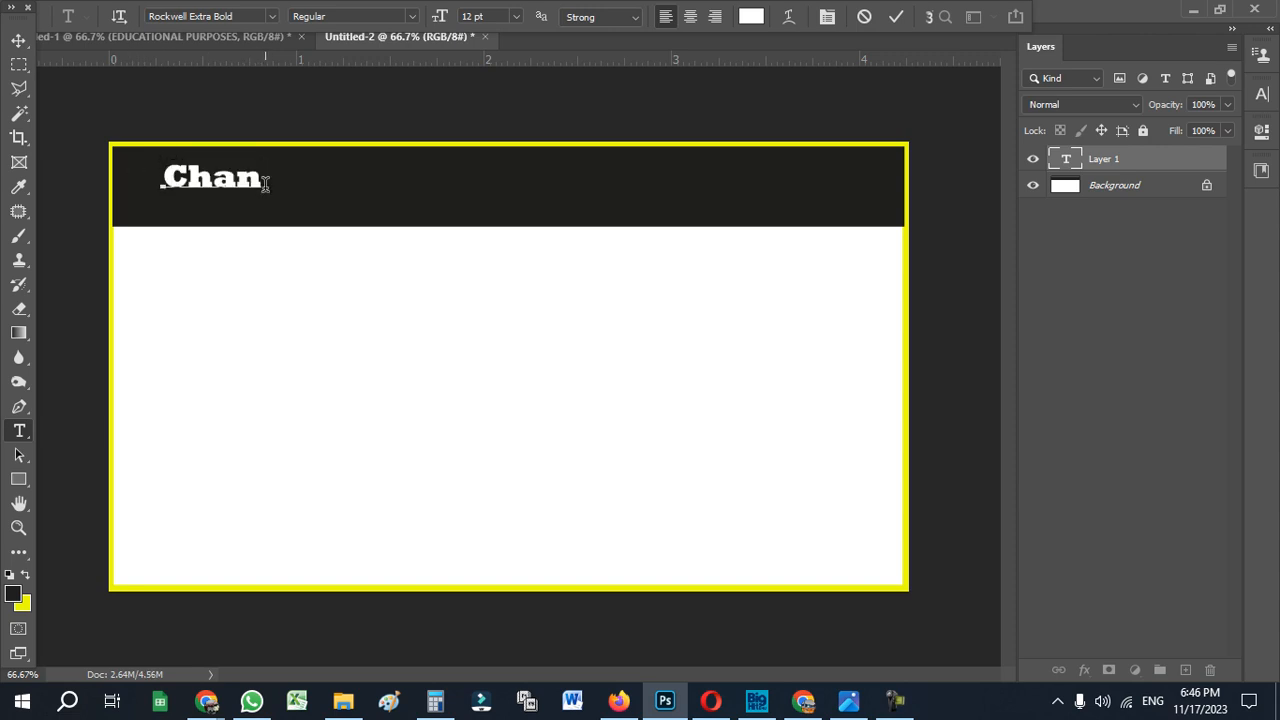
{"action": "type", "text": "geAn"}
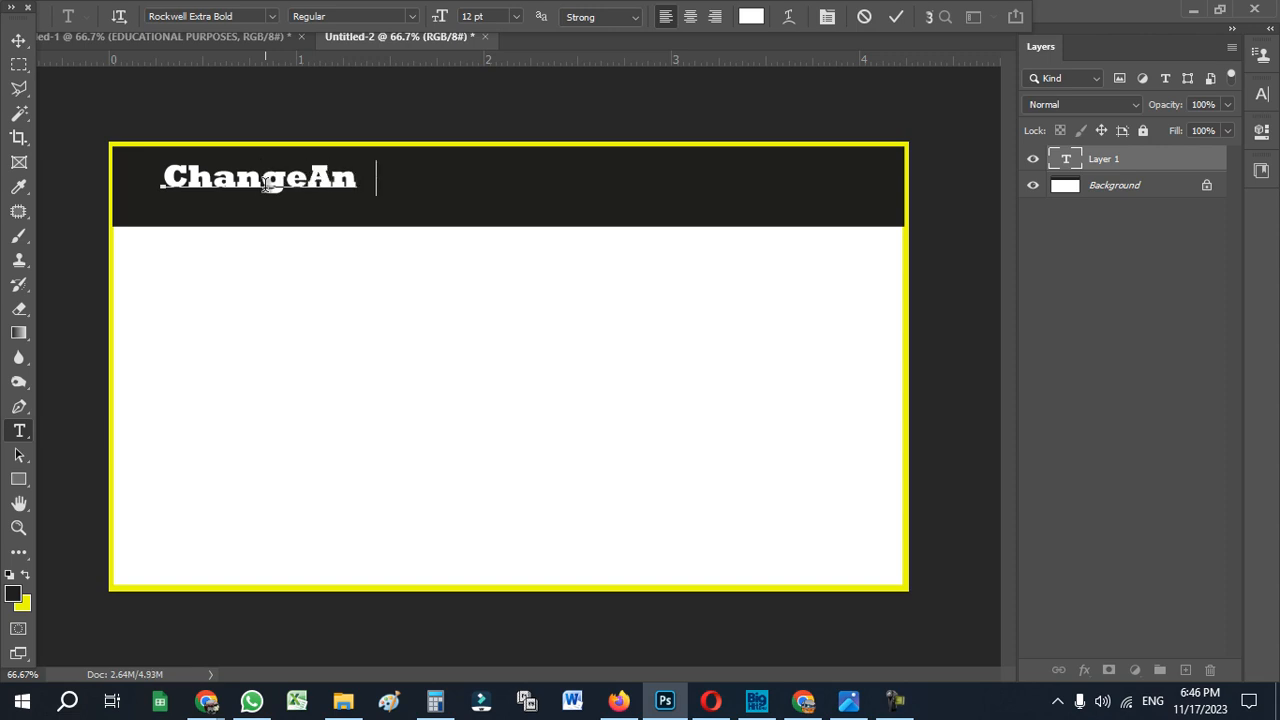
{"action": "type", "text": "y    g"}
{"action": "type", "text": "i"}
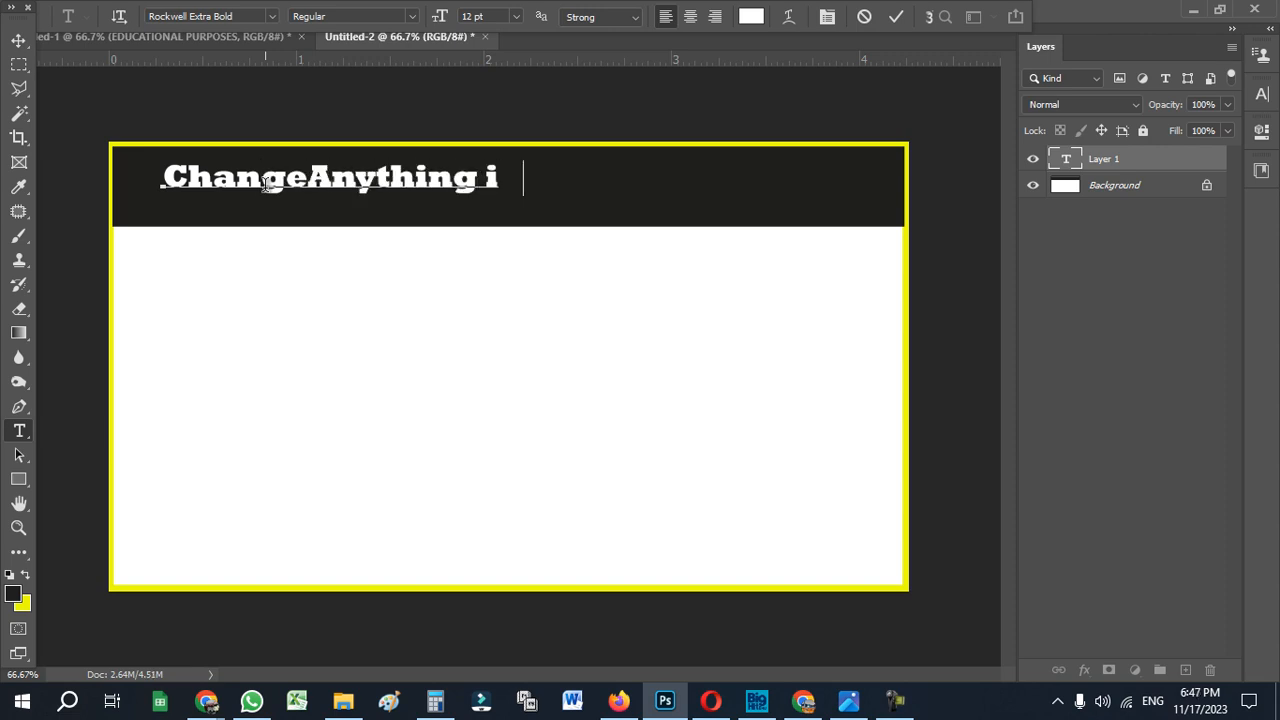
{"action": "type", "text": "n Document"}
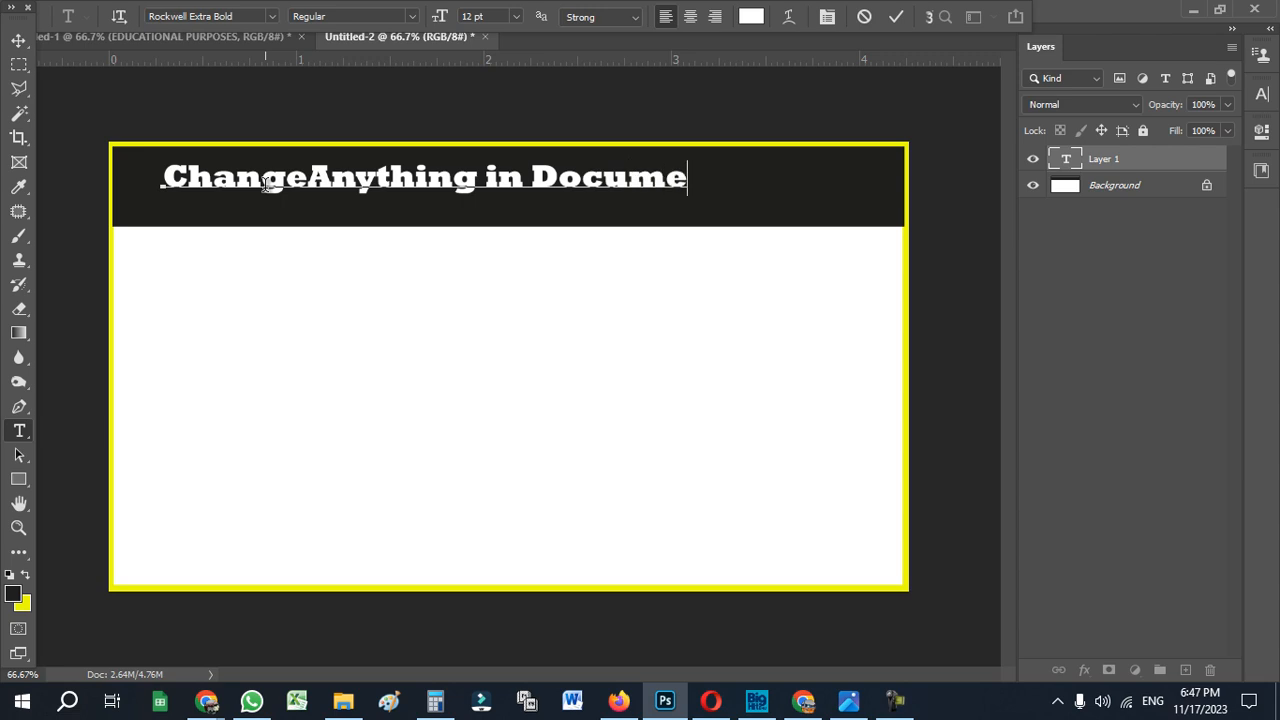
{"action": "left_click", "coordinate": [307, 178]}
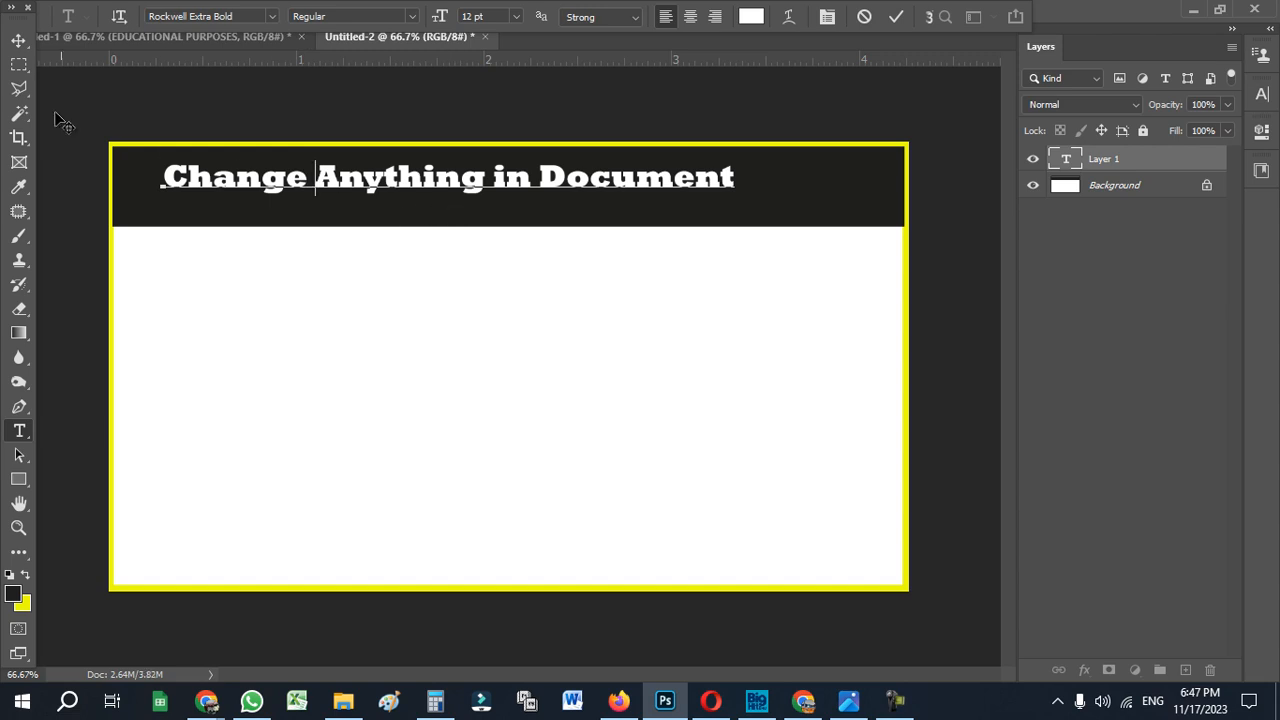
- Center the heading in the dark band and stretch it in width and height until it nearly fills the band
{"action": "left_click", "coordinate": [18, 42]}
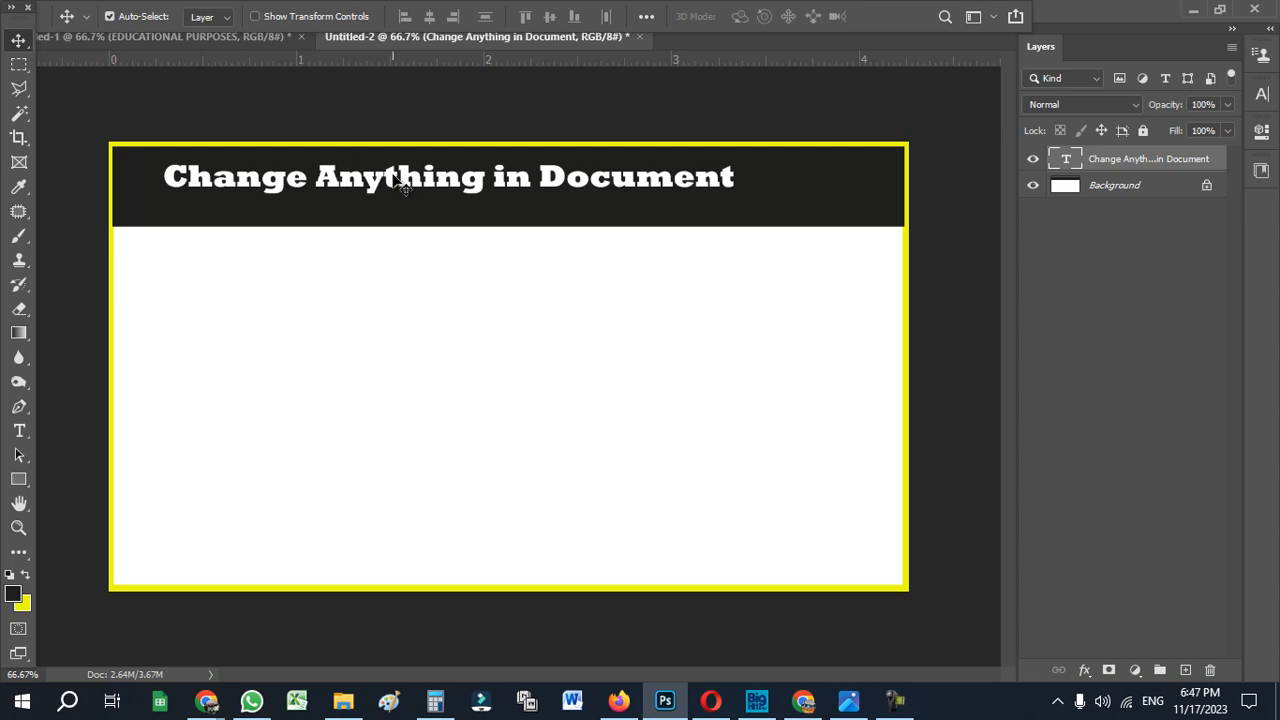
{"action": "left_click_drag", "start_coordinate": [394, 178], "coordinate": [432, 192]}
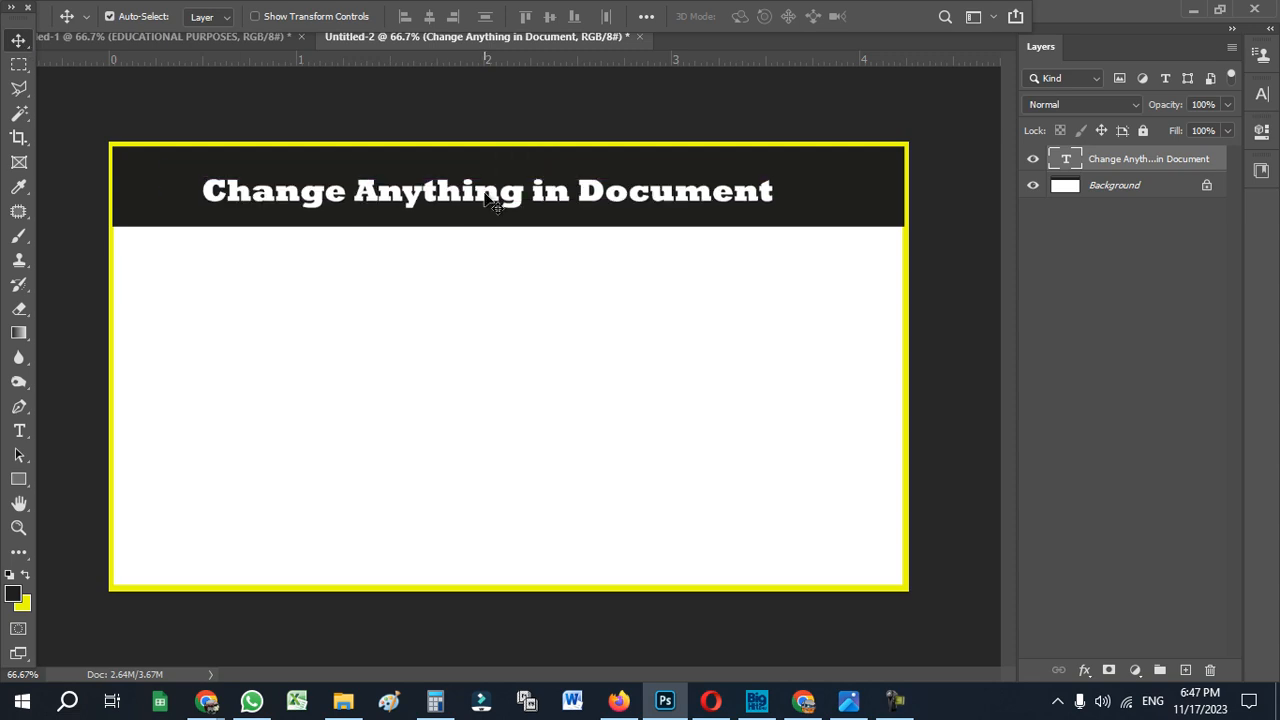
{"action": "key", "text": "ctrl+t"}
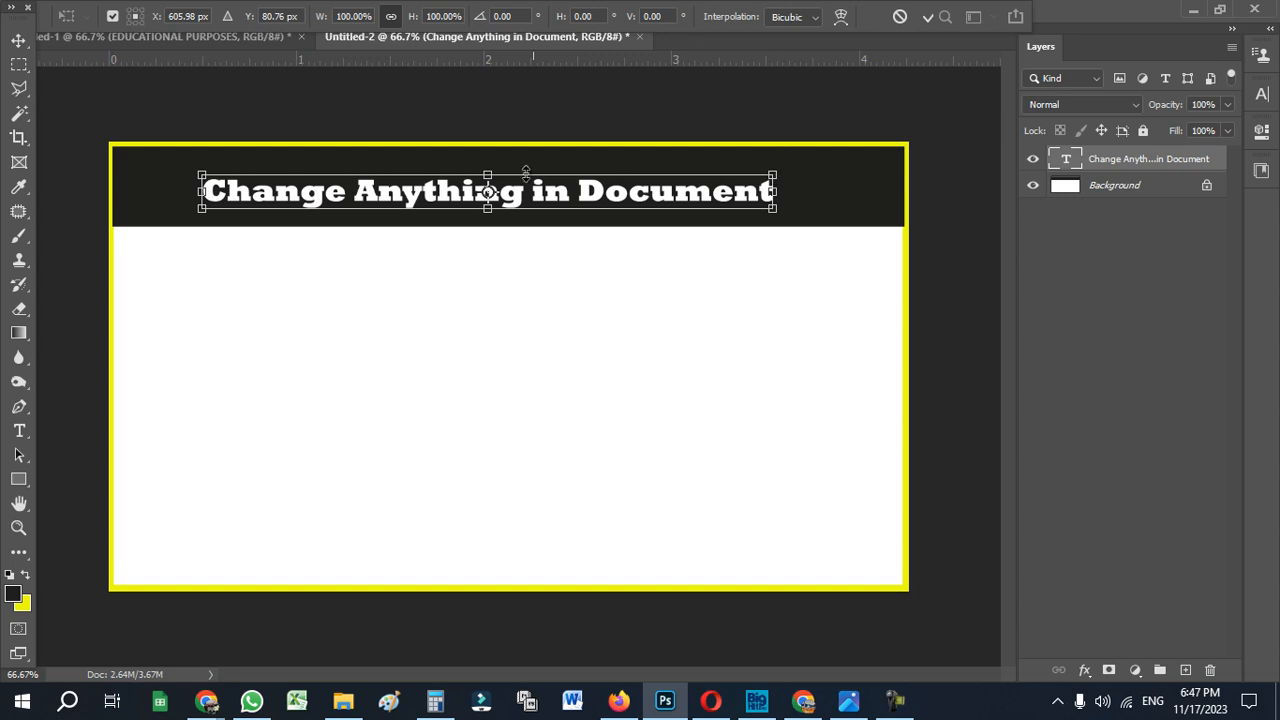
{"action": "left_click_drag", "start_coordinate": [482, 173], "coordinate": [486, 163]}
{"action": "left_click_drag", "start_coordinate": [563, 185], "coordinate": [577, 185]}
{"action": "left_click_drag", "start_coordinate": [501, 166], "coordinate": [590, 170]}
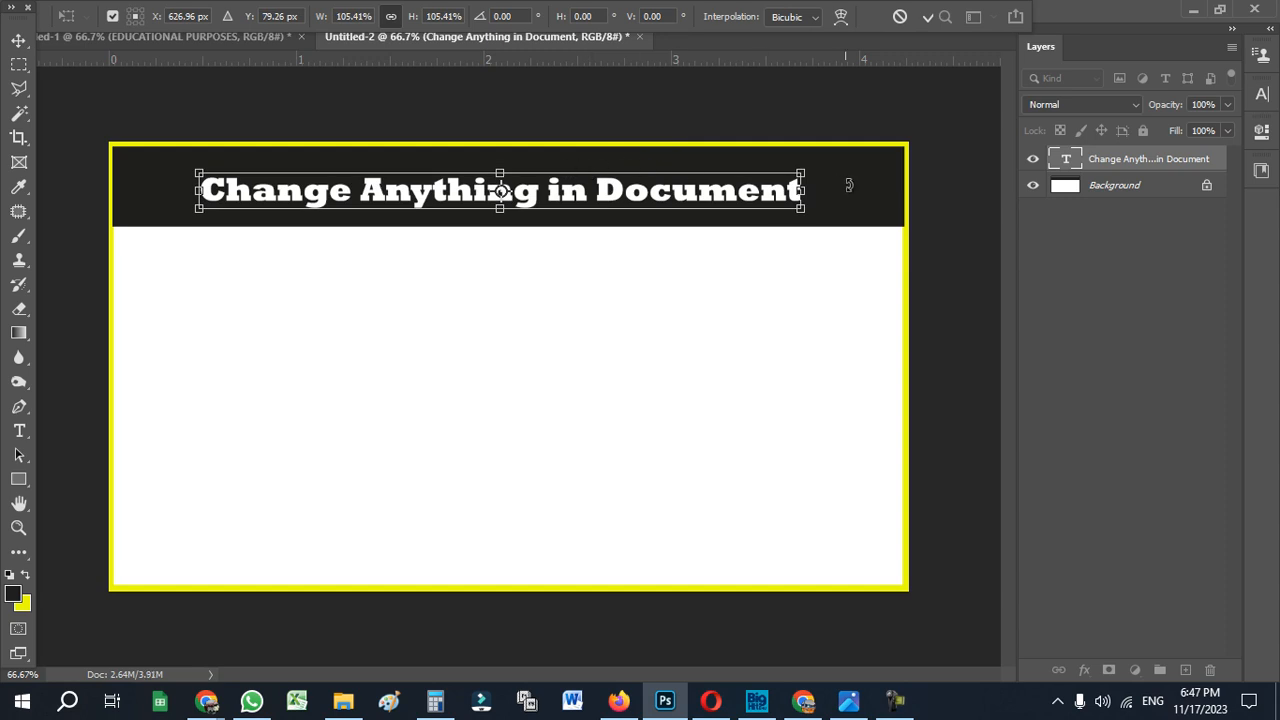
{"action": "left_click_drag", "start_coordinate": [800, 172], "coordinate": [869, 165]}
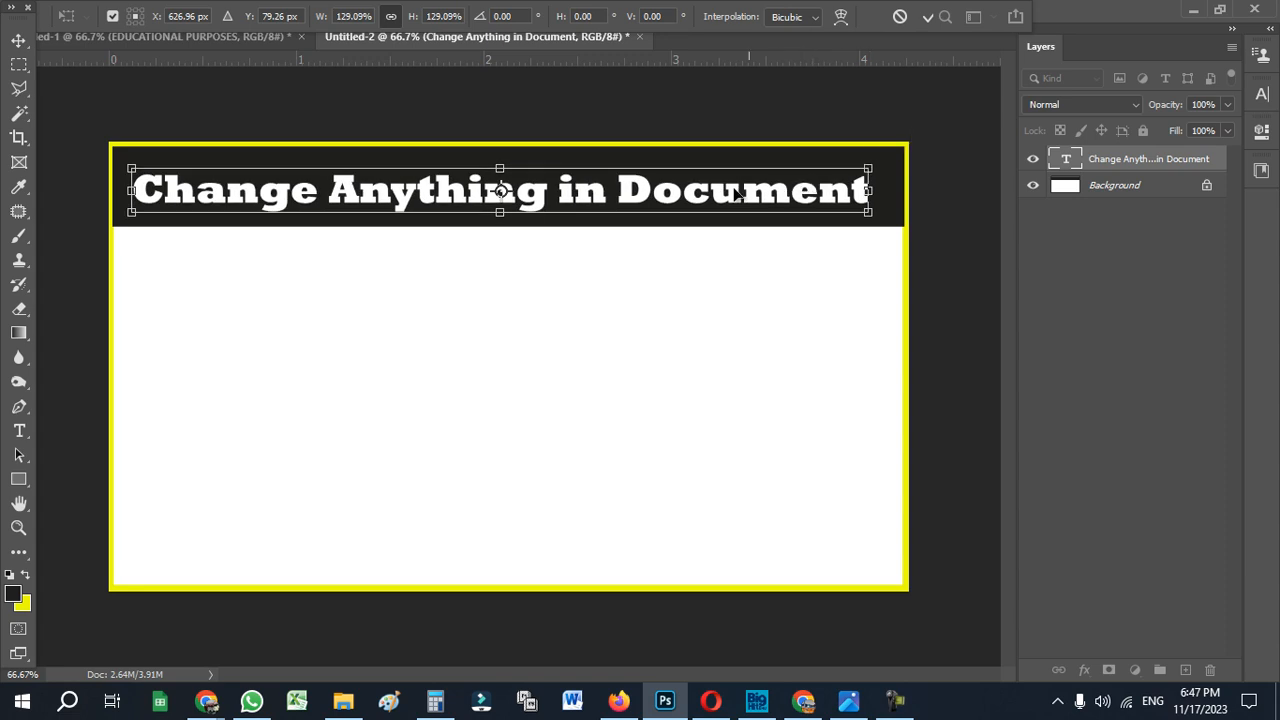
{"action": "left_click_drag", "start_coordinate": [505, 167], "coordinate": [503, 156]}
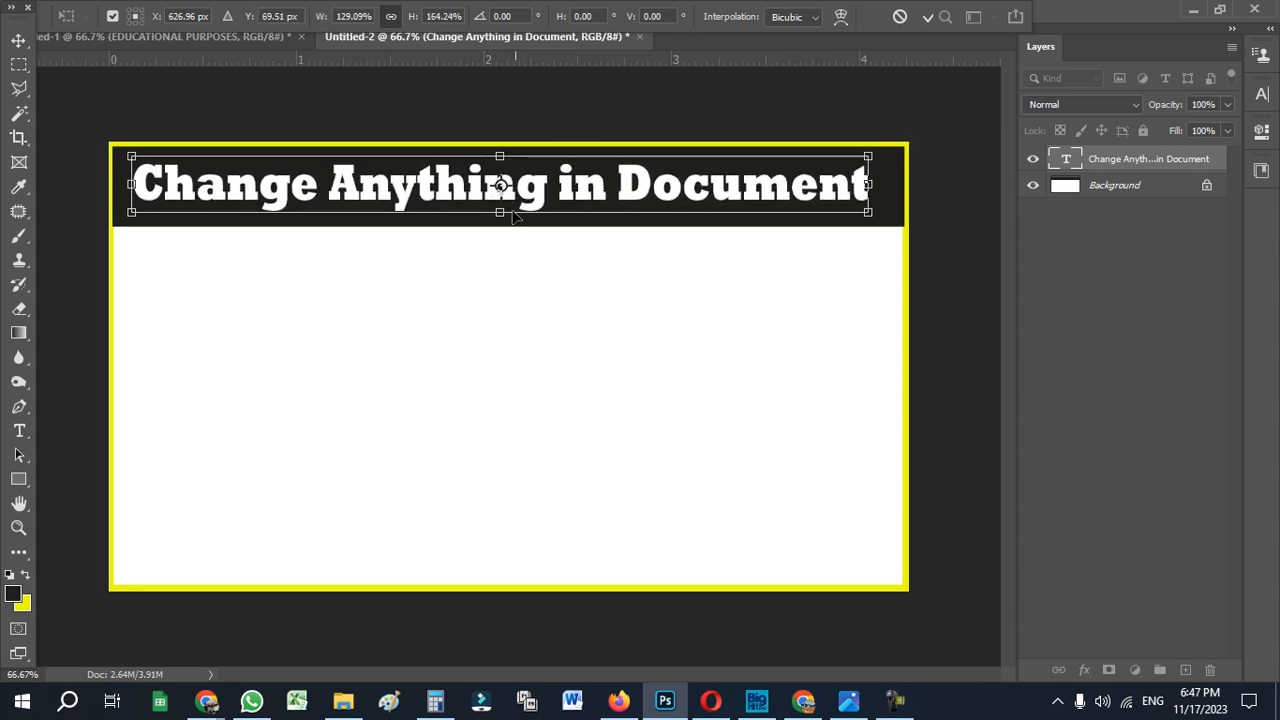
{"action": "left_click_drag", "start_coordinate": [499, 213], "coordinate": [500, 220]}
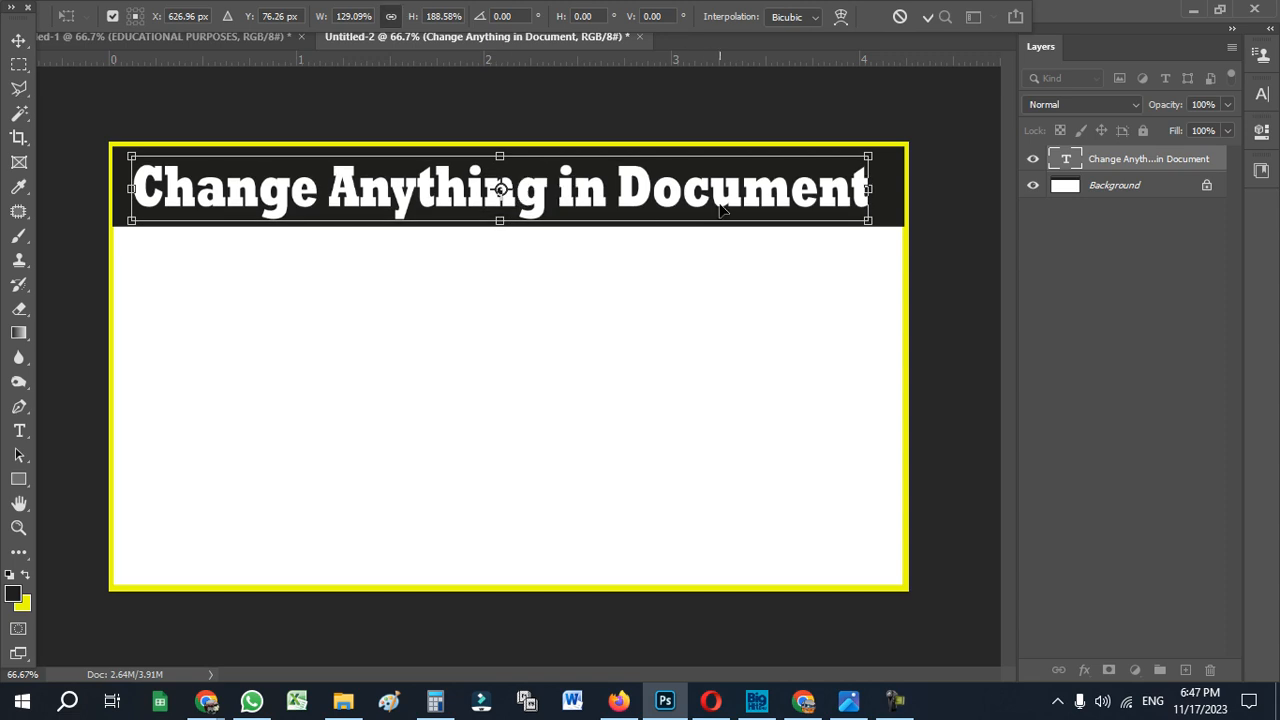
{"action": "mouse_move", "coordinate": [874, 152]}
{"action": "left_mouse_down"}
{"action": "mouse_move", "coordinate": [822, 162]}
{"action": "mouse_move", "coordinate": [862, 162]}
{"action": "left_mouse_up"}
{"action": "key", "text": "Return"}
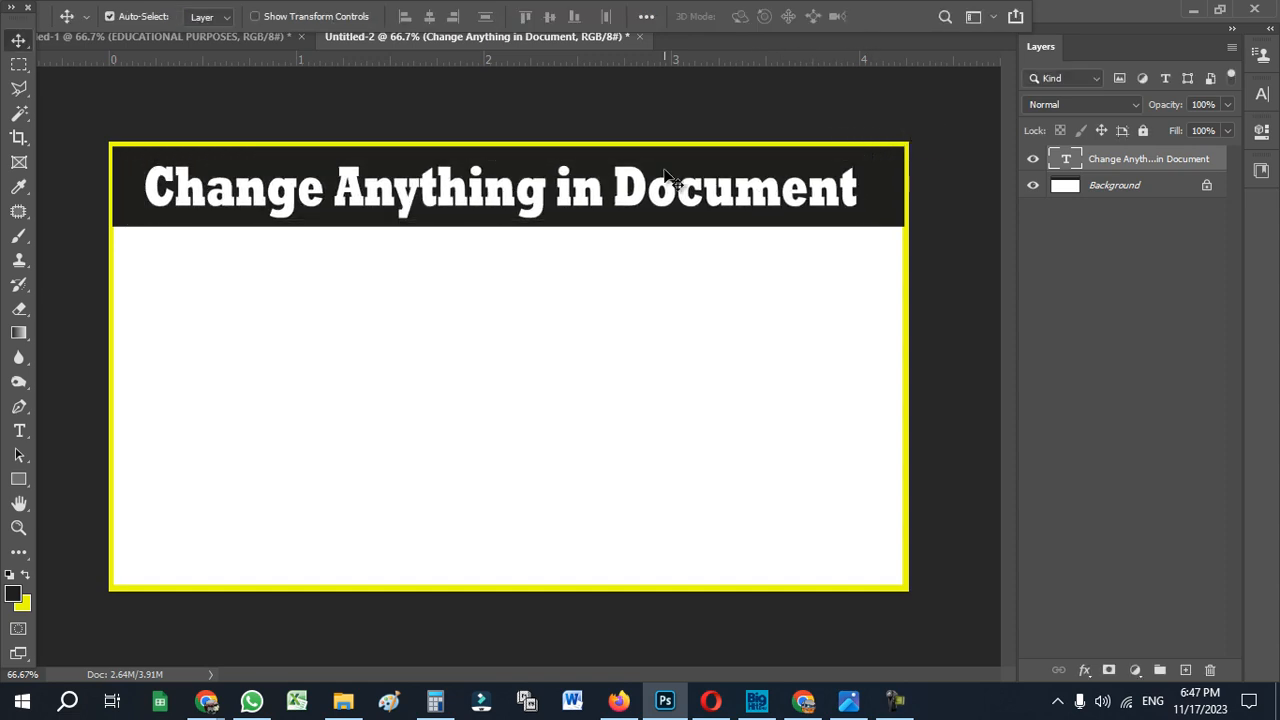
- Compare the heading with the one in the finished sample design in the other open document
{"action": "left_click", "coordinate": [165, 41]}
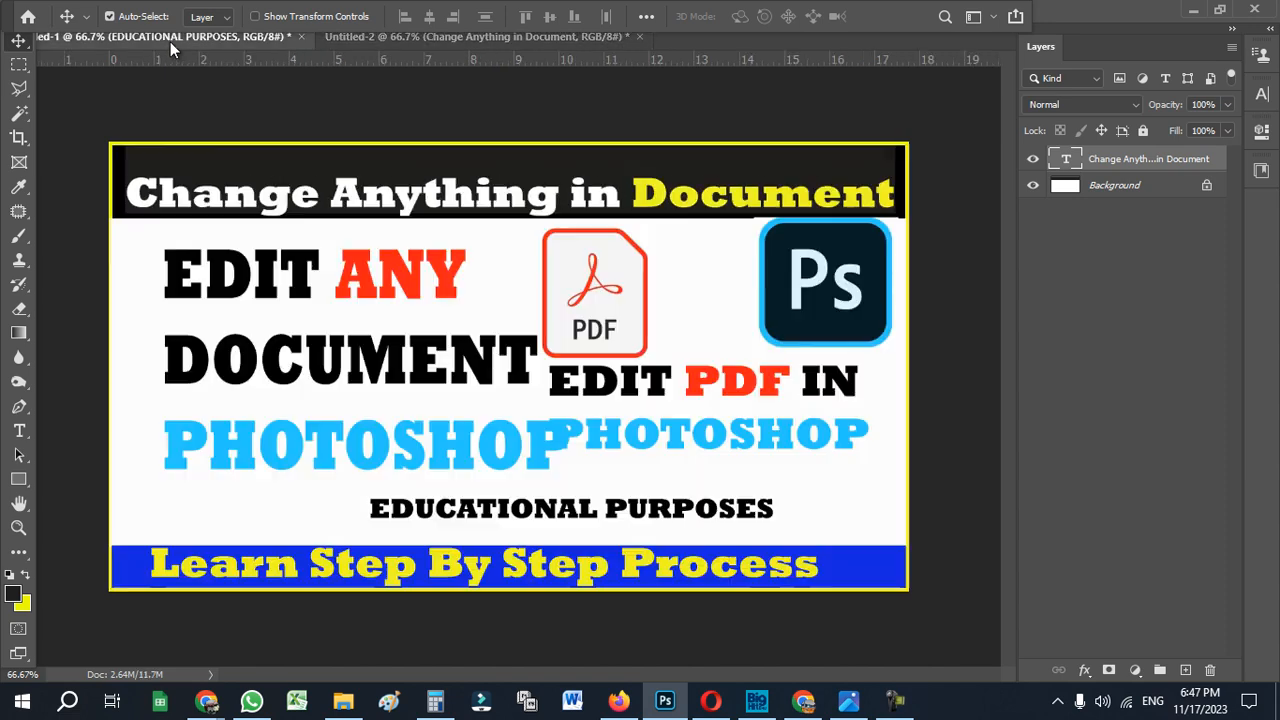
{"action": "left_click", "coordinate": [523, 40]}
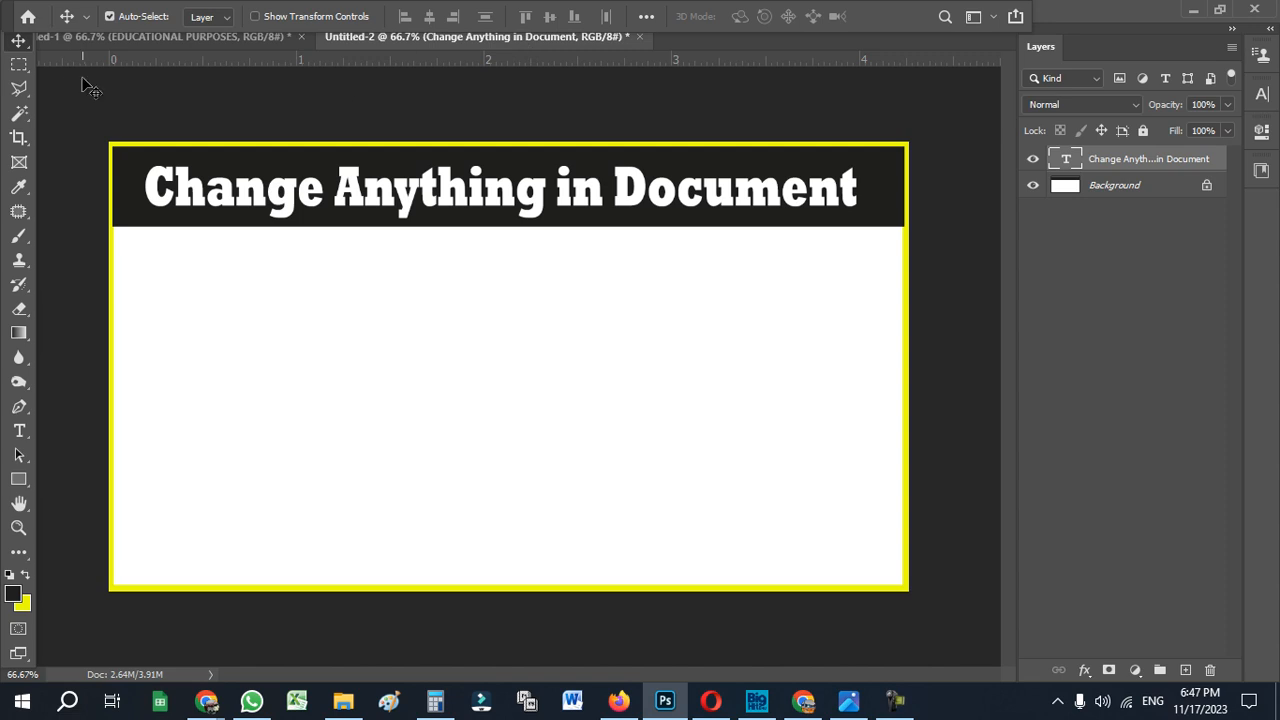
- Recolour the word "Document" in the heading to yellow-green (d2ff00)
{"action": "left_click", "coordinate": [18, 432]}
{"action": "left_click", "coordinate": [622, 187]}
{"action": "left_click_drag", "start_coordinate": [622, 187], "coordinate": [858, 188]}
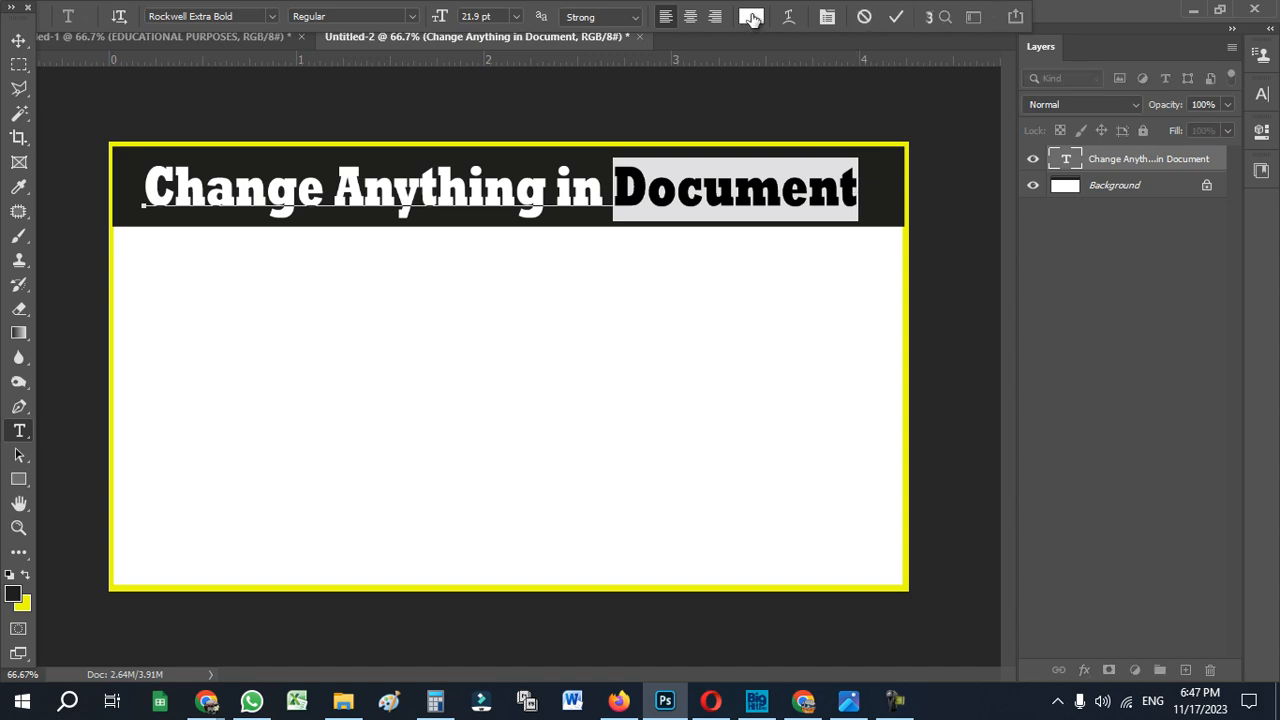
{"action": "left_click", "coordinate": [751, 17]}
{"action": "left_click_drag", "start_coordinate": [933, 387], "coordinate": [943, 550]}
{"action": "mouse_move", "coordinate": [723, 420]}
{"action": "left_mouse_down"}
{"action": "mouse_move", "coordinate": [843, 377]}
{"action": "mouse_move", "coordinate": [995, 350]}
{"action": "left_mouse_up"}
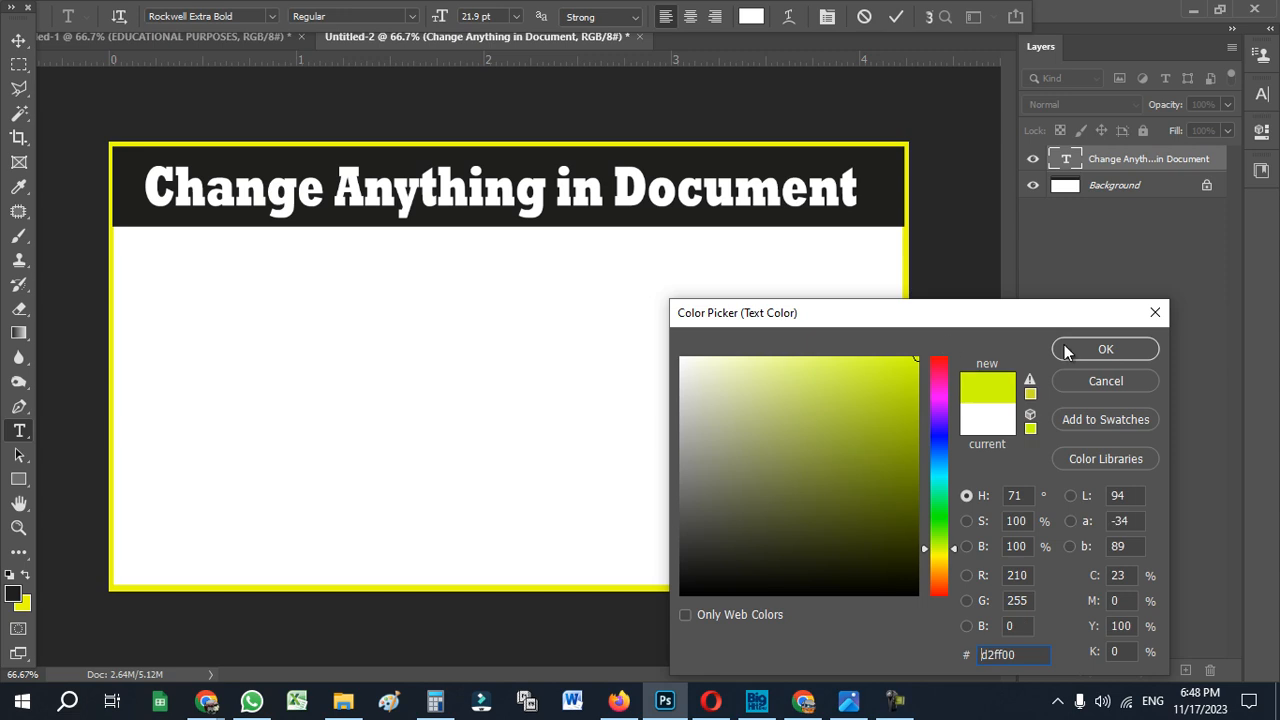
{"action": "left_click", "coordinate": [1073, 346]}
{"action": "left_click", "coordinate": [18, 41]}
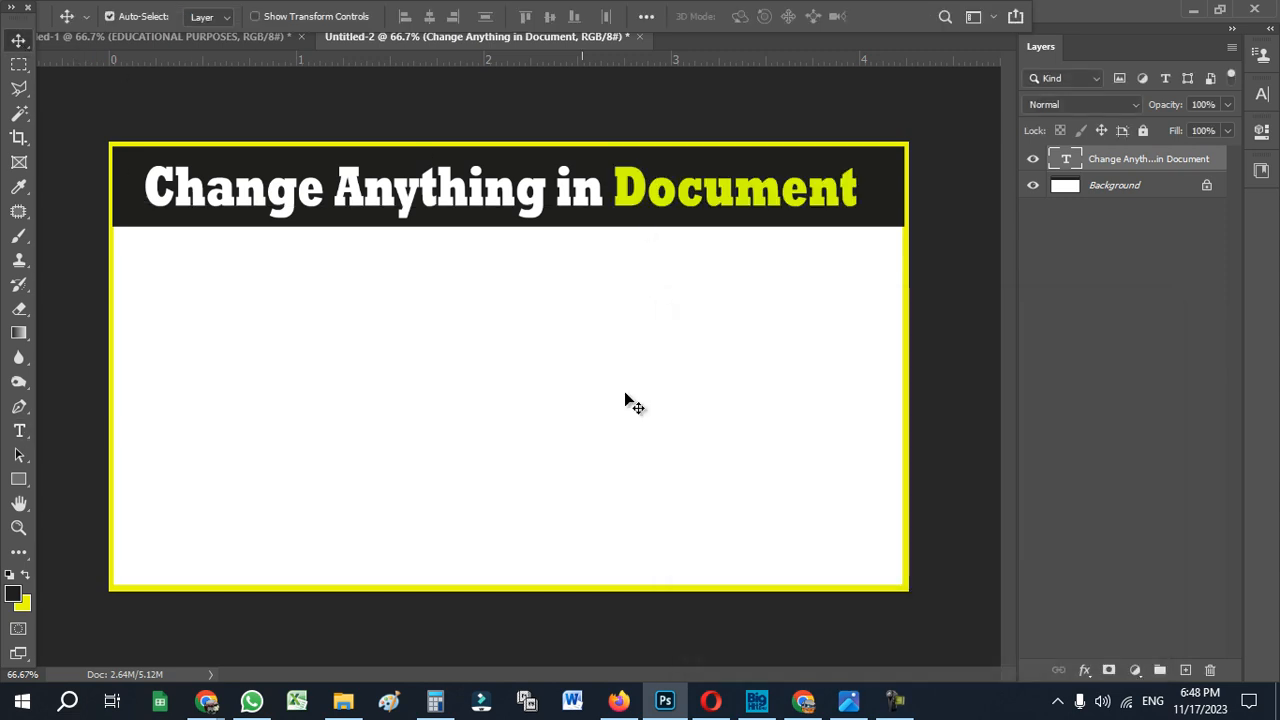
- In the finished sample design, move the PDF logo slightly closer to the Photoshop logo
{"action": "left_click", "coordinate": [230, 41]}
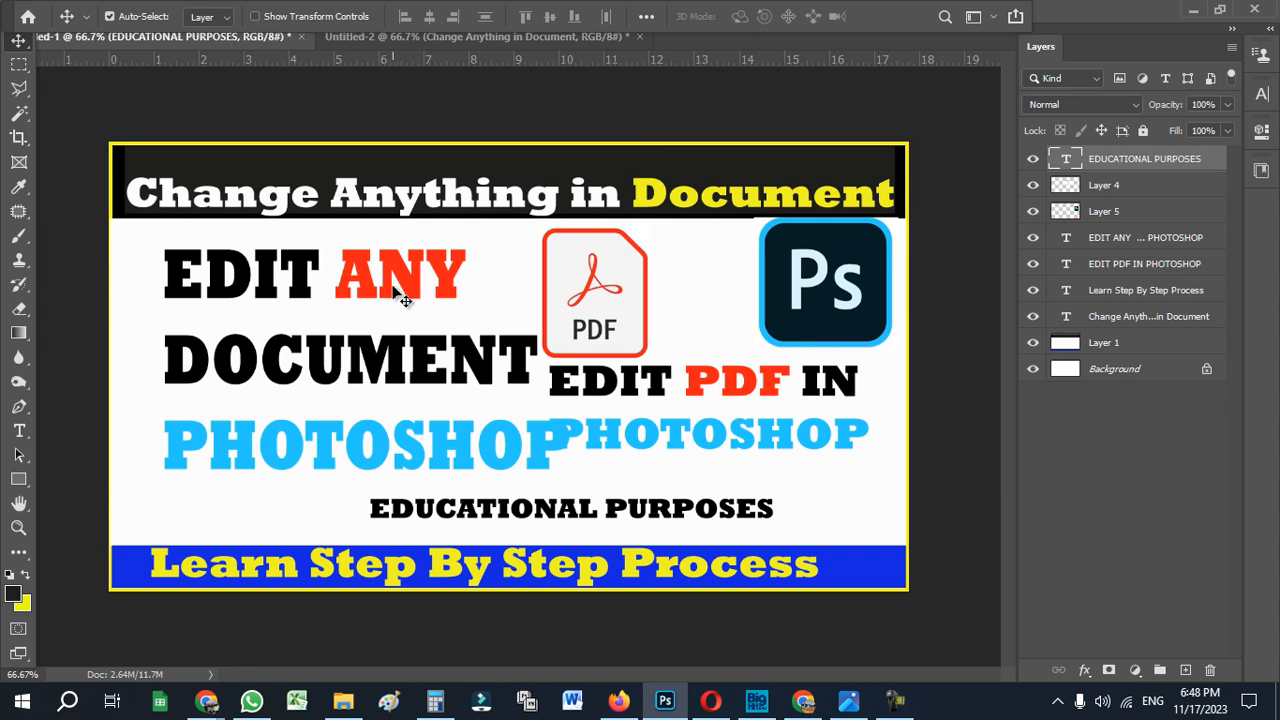
{"action": "left_click_drag", "start_coordinate": [618, 302], "coordinate": [673, 302]}
{"action": "left_click_drag", "start_coordinate": [803, 302], "coordinate": [778, 302]}
{"action": "left_click_drag", "start_coordinate": [700, 308], "coordinate": [672, 308]}
{"action": "left_click_drag", "start_coordinate": [803, 302], "coordinate": [803, 302]}
{"action": "left_click_drag", "start_coordinate": [646, 295], "coordinate": [653, 295]}
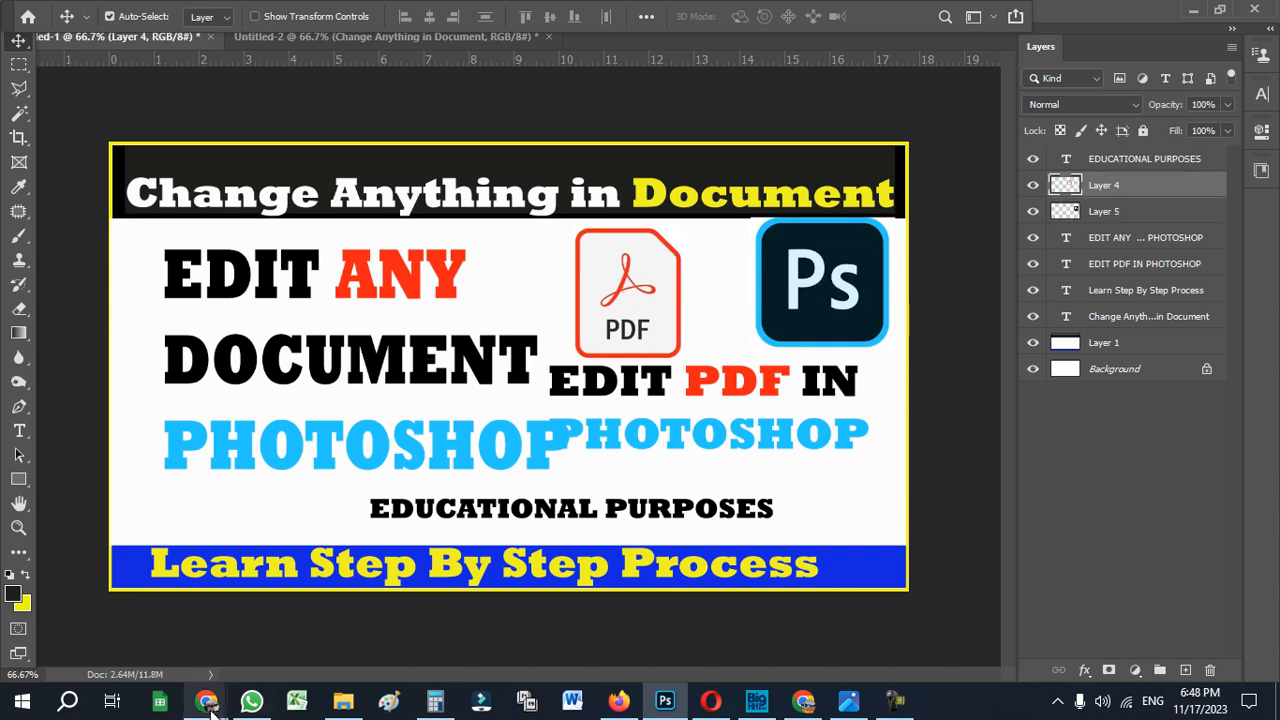
- Switch to Chrome and search Google Images for "pdf logo"
{"action": "mouse_move", "coordinate": [207, 703]}
{"action": "left_click", "coordinate": [306, 635]}
{"action": "left_click", "coordinate": [451, 298]}
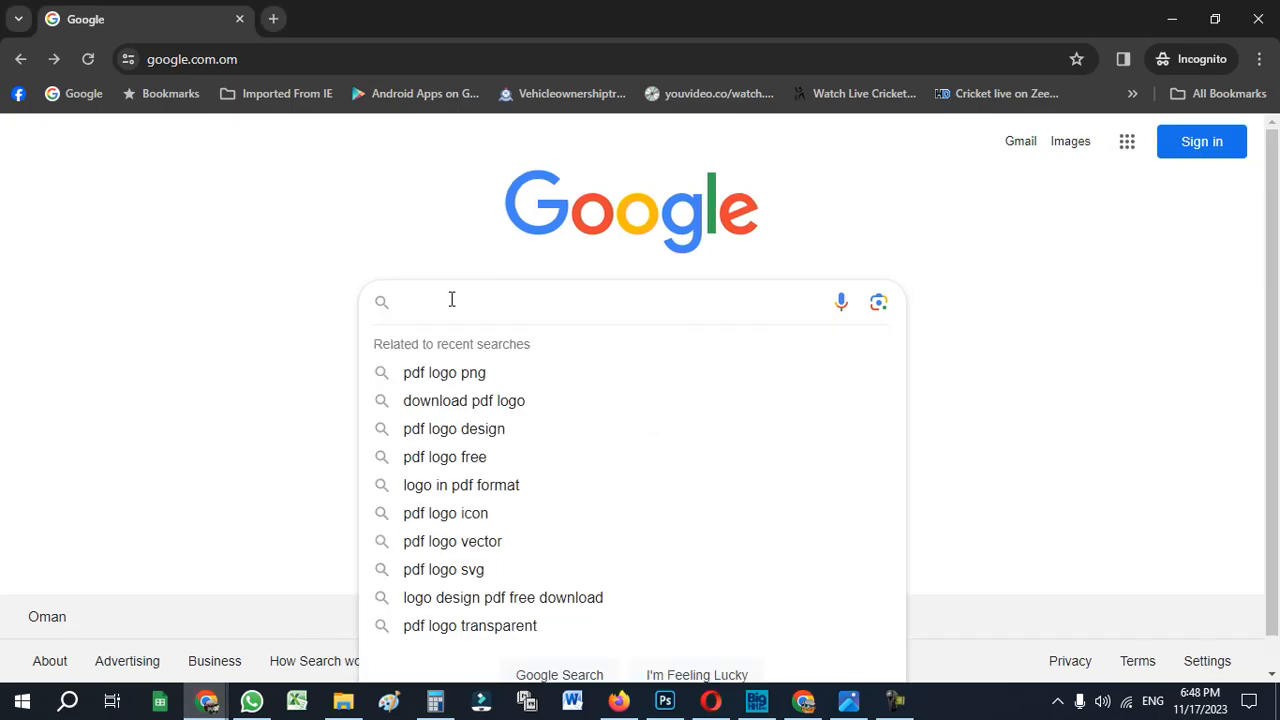
{"action": "type", "text": "pdf logo"}
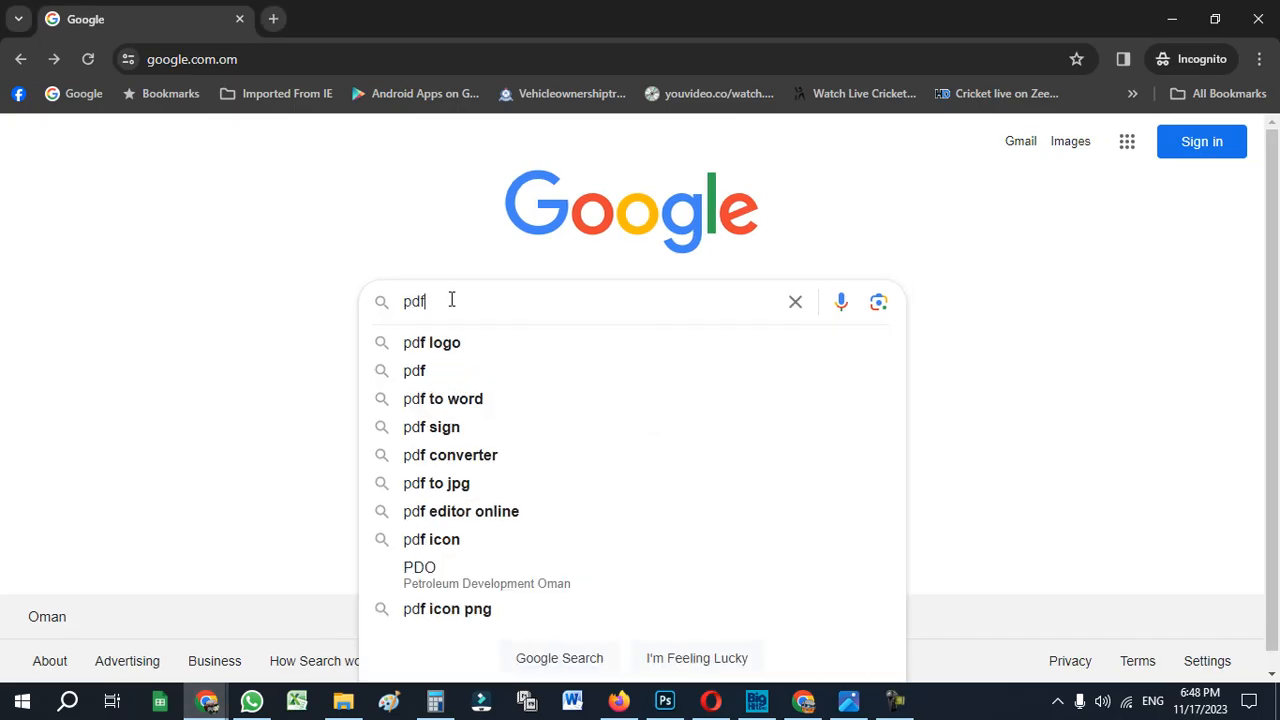
{"action": "key", "text": "Return"}
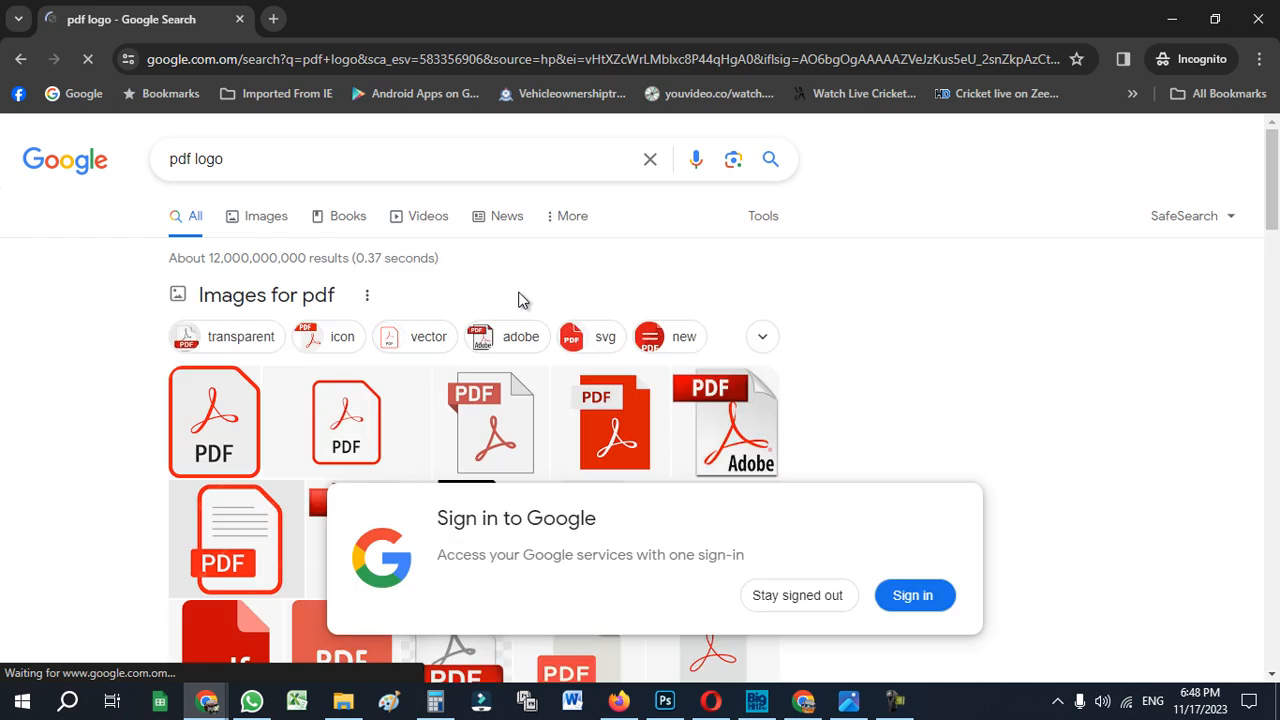
{"action": "left_click", "coordinate": [250, 229]}
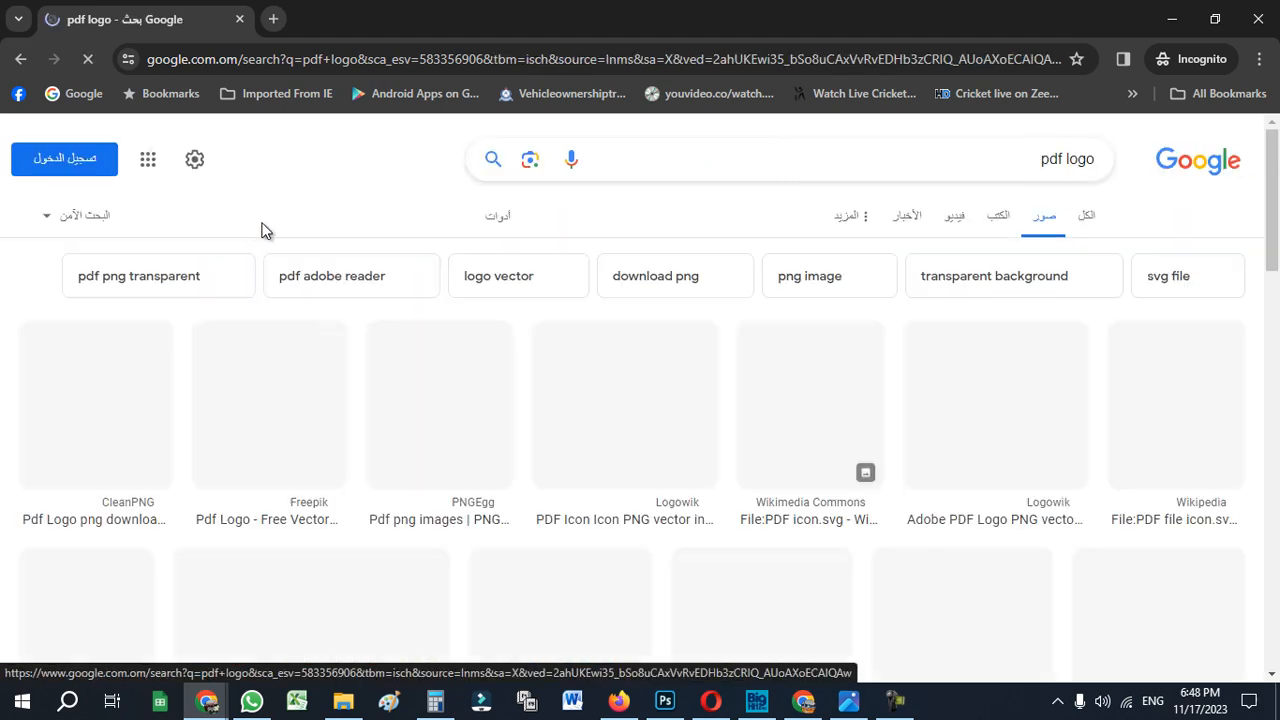
{"action": "scroll", "coordinate": [1175, 408], "scroll_direction": "down", "scroll_amount": 2}
{"action": "scroll", "coordinate": [1175, 408], "scroll_direction": "up", "scroll_amount": 1}
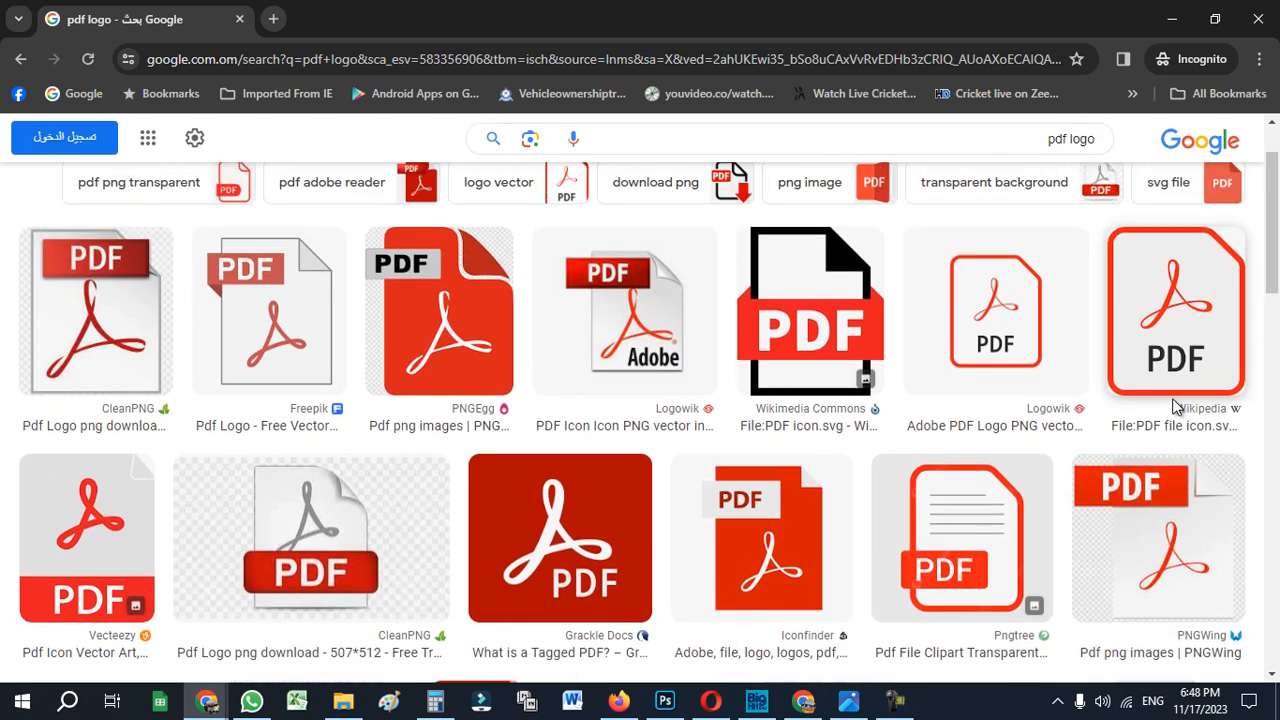
- Open the preview of Wikipedia's PDF file icon and copy the image
{"action": "scroll", "coordinate": [1175, 408], "scroll_direction": "up", "scroll_amount": 1}
{"action": "left_click", "coordinate": [1178, 418]}
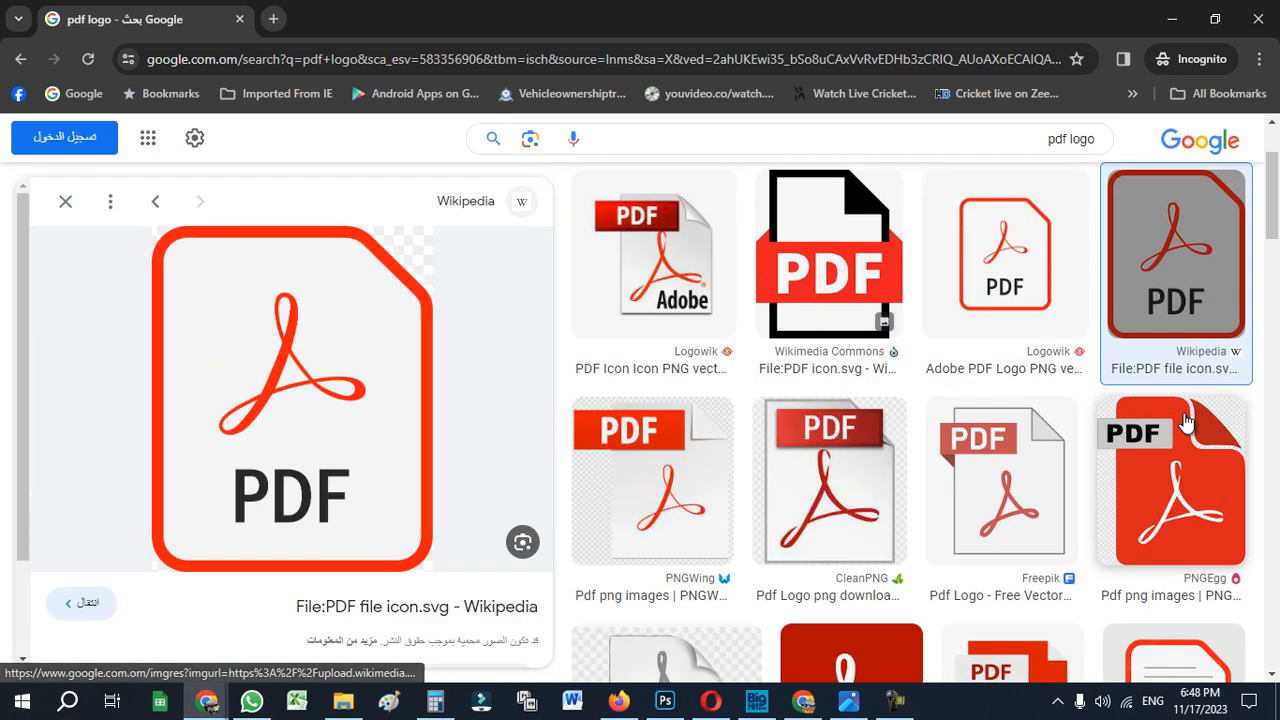
{"action": "right_click", "coordinate": [279, 352]}
{"action": "mouse_move", "coordinate": [338, 320]}
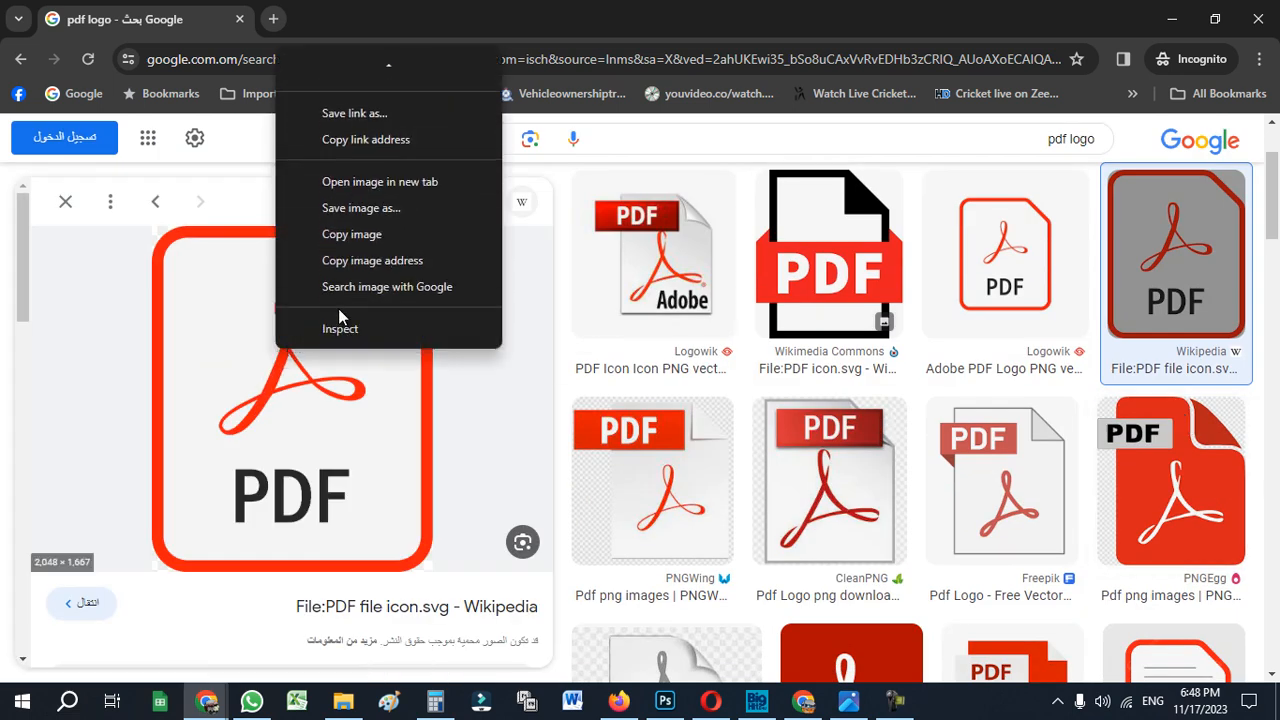
{"action": "left_click", "coordinate": [362, 242]}
- Back in Photoshop, paste the copied PDF logo into the new thumbnail document, shrink it and place it below the word "Document"
{"action": "left_click", "coordinate": [664, 700]}
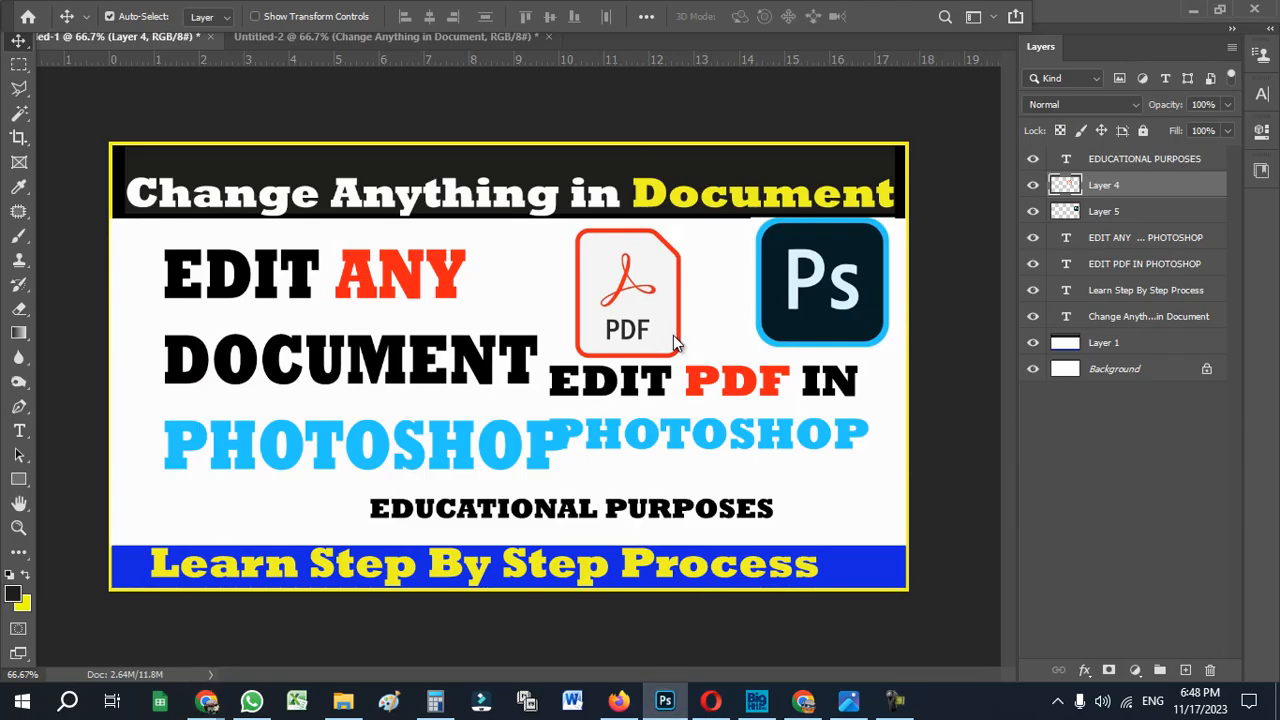
{"action": "left_click", "coordinate": [425, 39]}
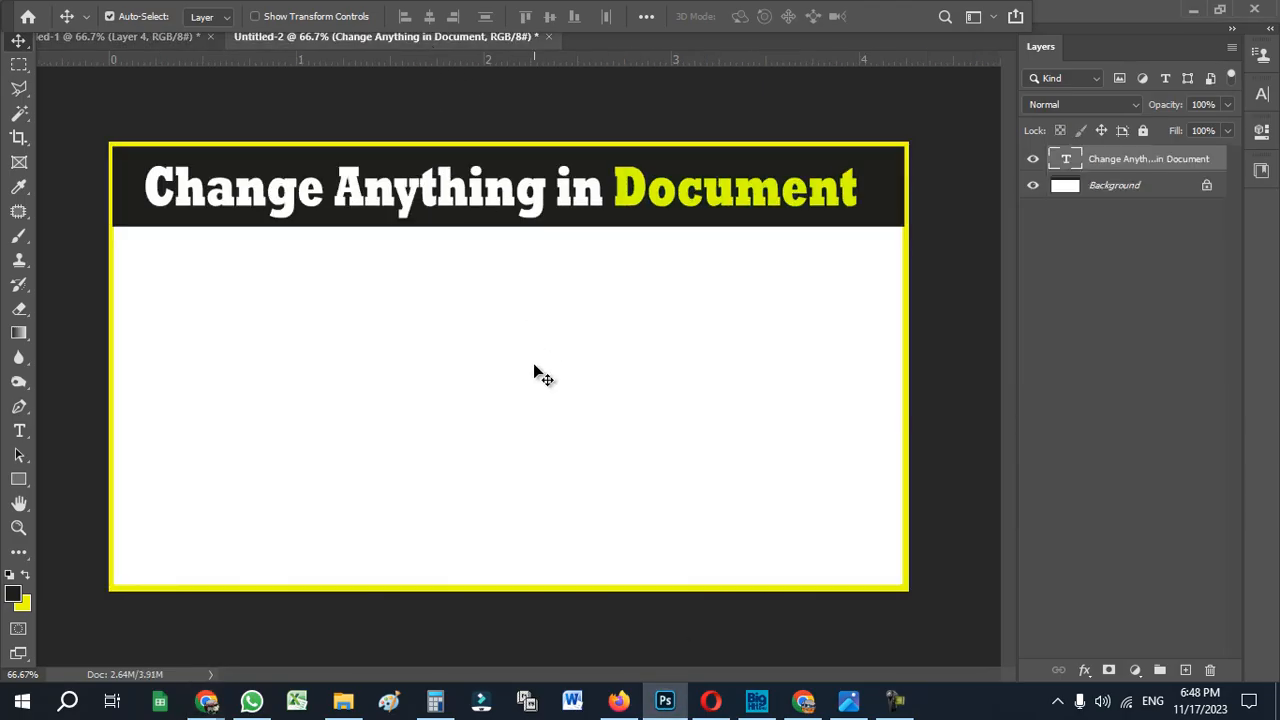
{"action": "key", "text": "ctrl"}
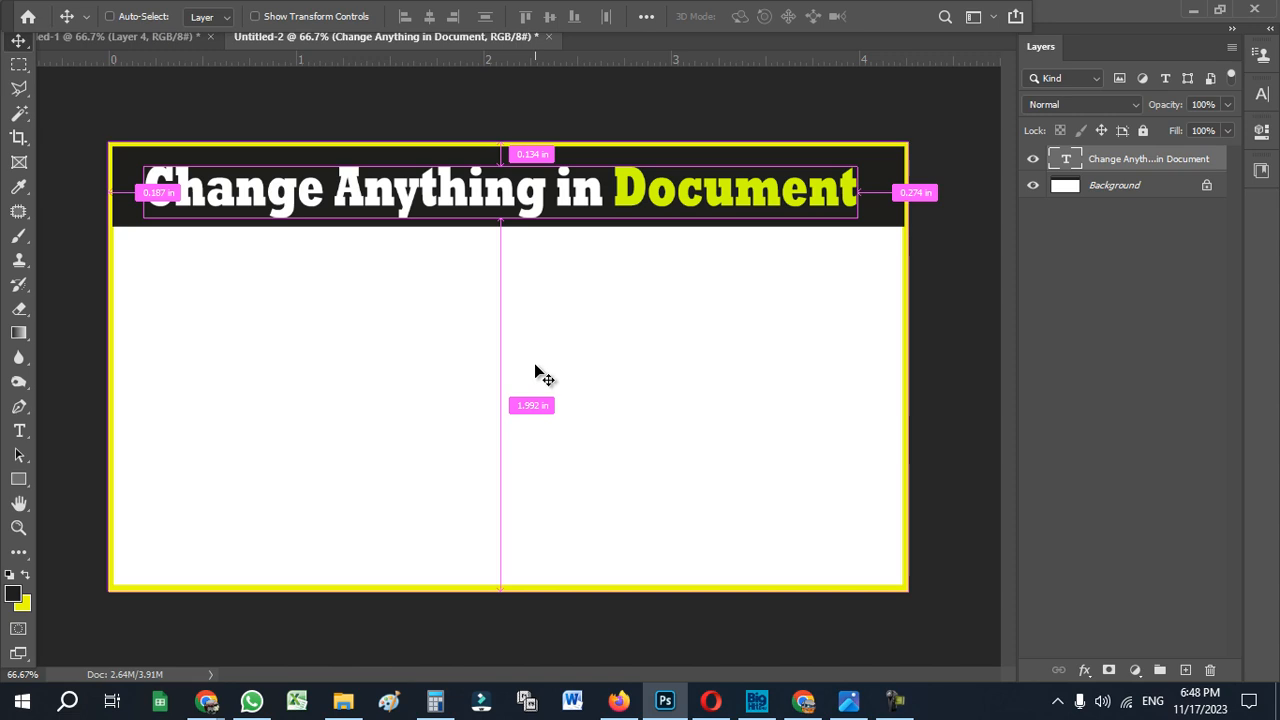
{"action": "key", "text": "ctrl+v"}
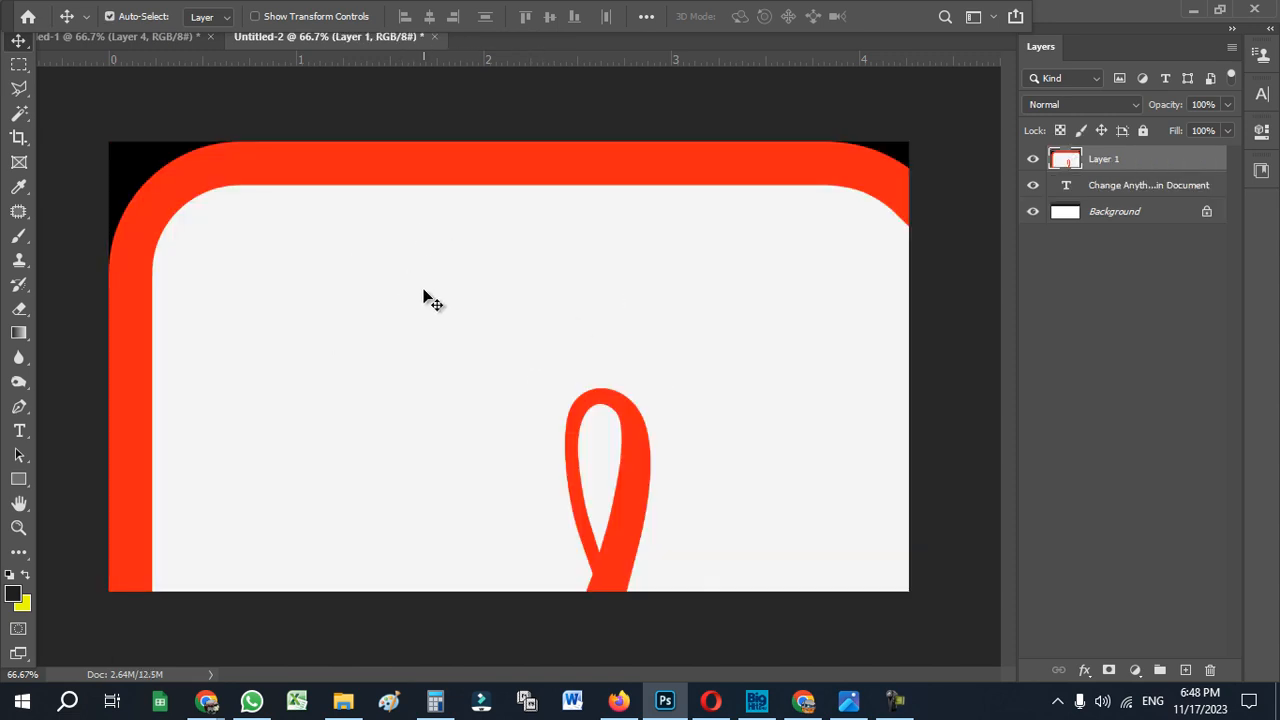
{"action": "left_click_drag", "start_coordinate": [403, 300], "coordinate": [437, 338]}
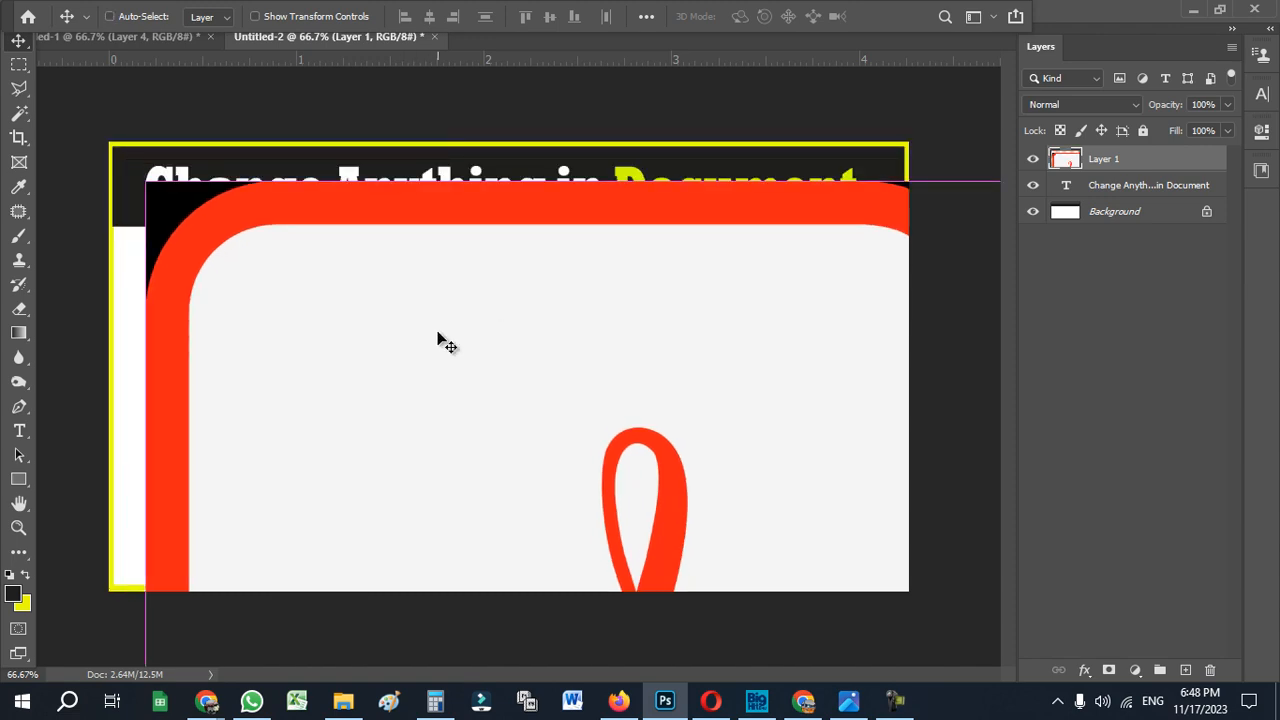
{"action": "key", "text": "ctrl+t"}
{"action": "left_click_drag", "start_coordinate": [145, 183], "coordinate": [460, 394]}
{"action": "left_click_drag", "start_coordinate": [560, 449], "coordinate": [719, 275]}
{"action": "key", "text": "Return"}
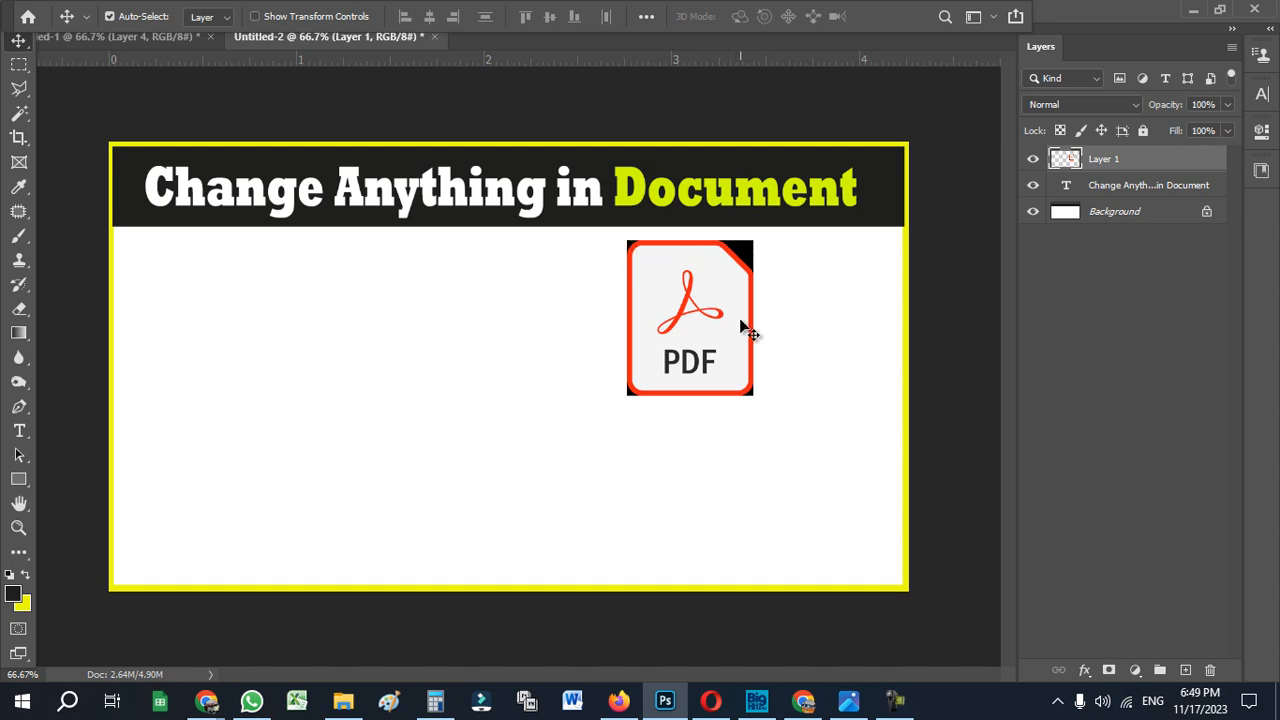
- Try to erase the black area at the PDF logo's top-right corner with the Eraser tool
{"action": "left_click", "coordinate": [18, 310]}
{"action": "left_click_drag", "start_coordinate": [737, 246], "coordinate": [774, 254]}
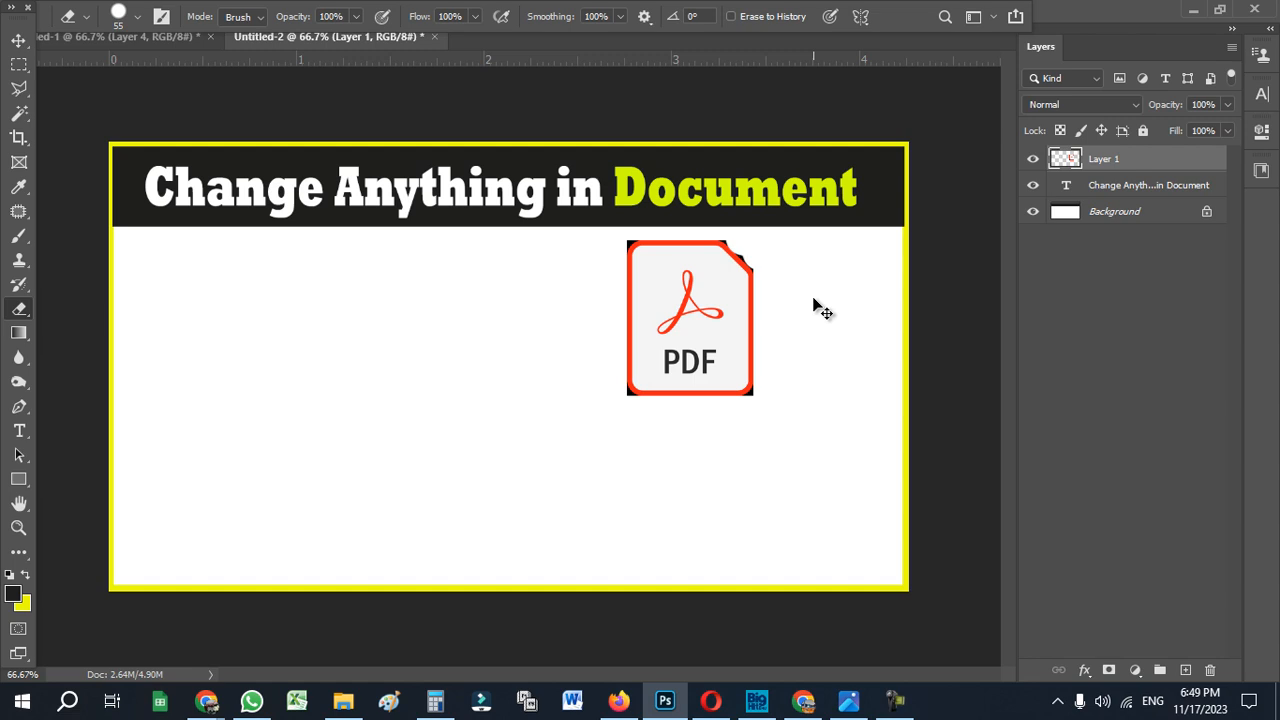
{"action": "key", "text": "ctrl+z"}
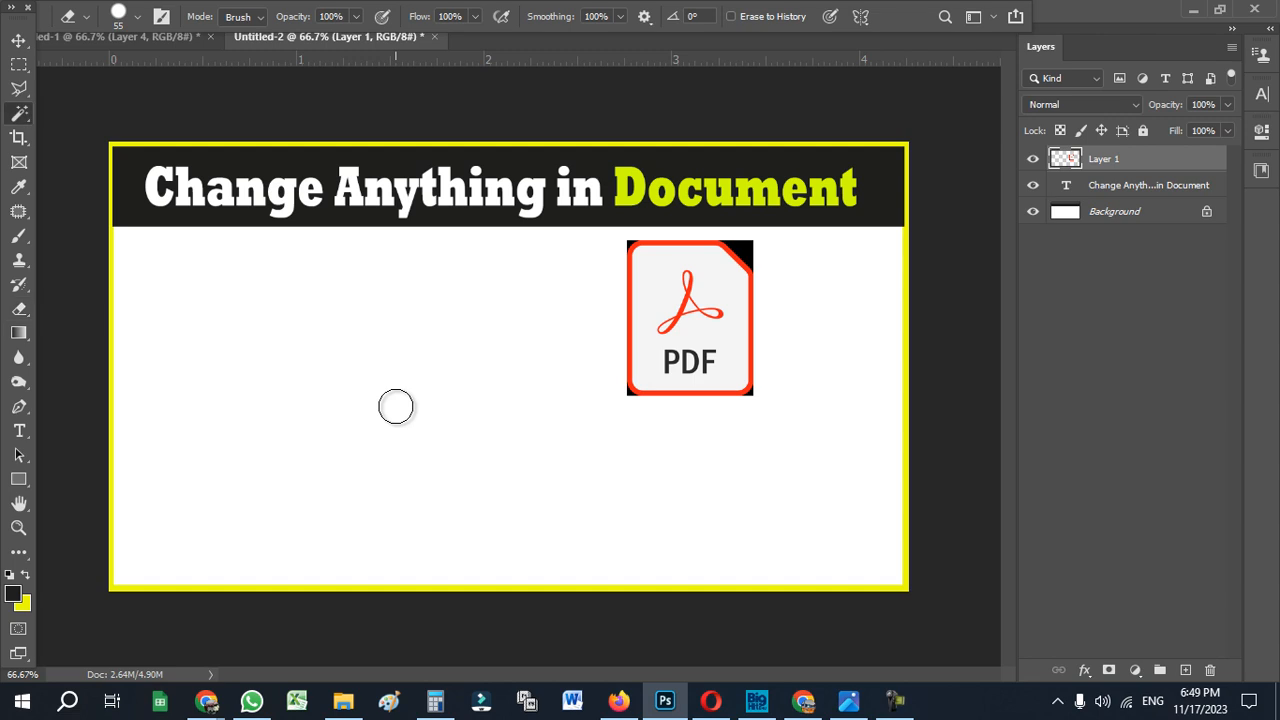
- Select the black area at the PDF logo's top-right corner with the Magic Wand and delete it
{"action": "key", "text": "w"}
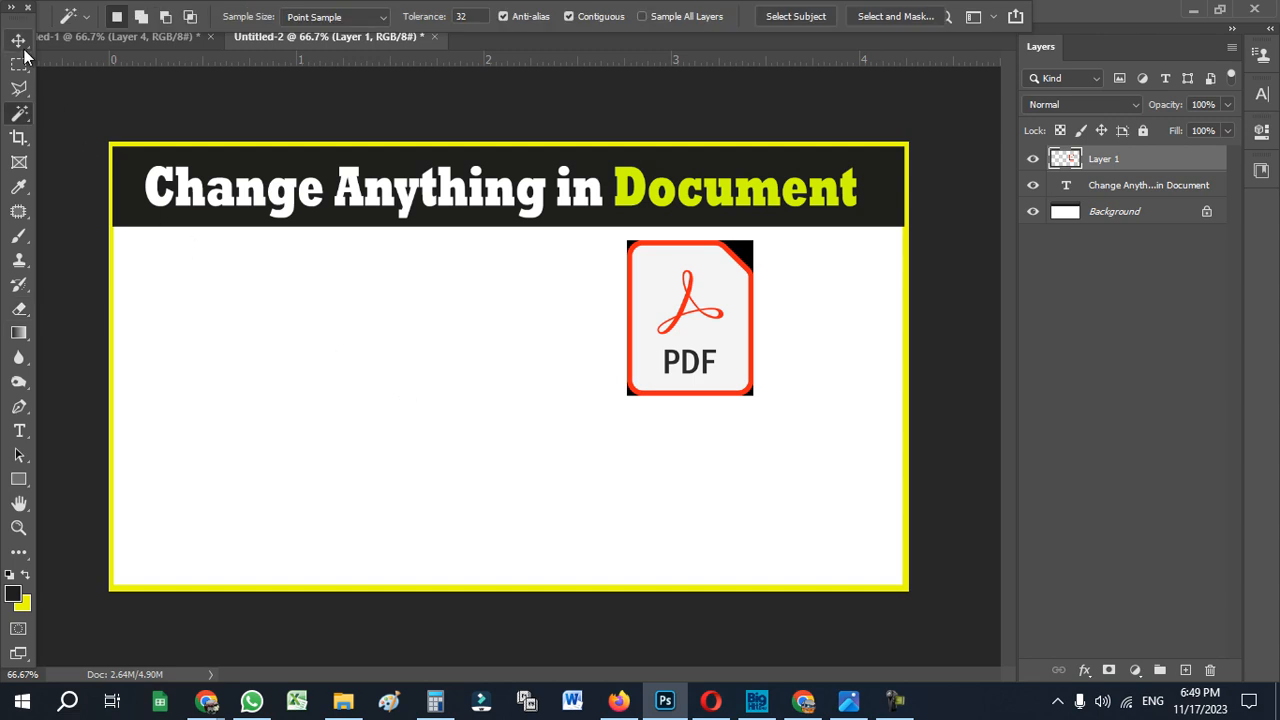
{"action": "right_click", "coordinate": [15, 117]}
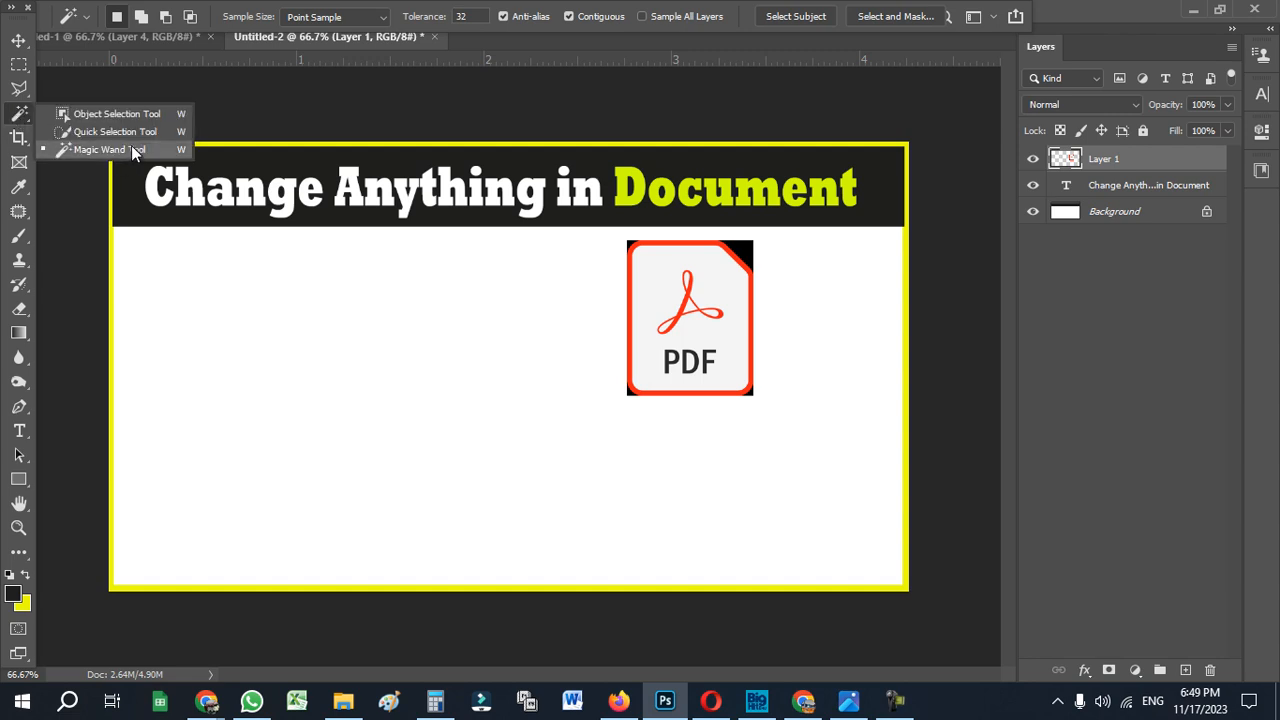
{"action": "left_click", "coordinate": [92, 150]}
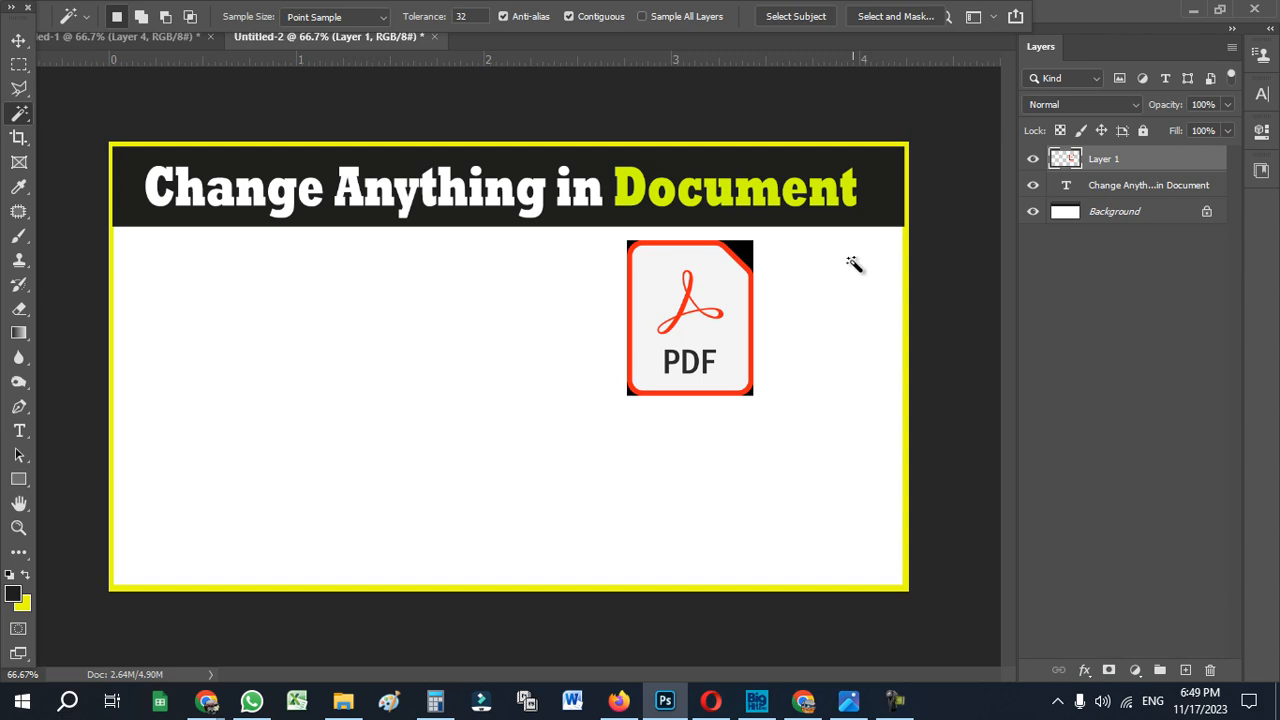
{"action": "left_click", "coordinate": [745, 252]}
{"action": "key", "text": "Delete"}
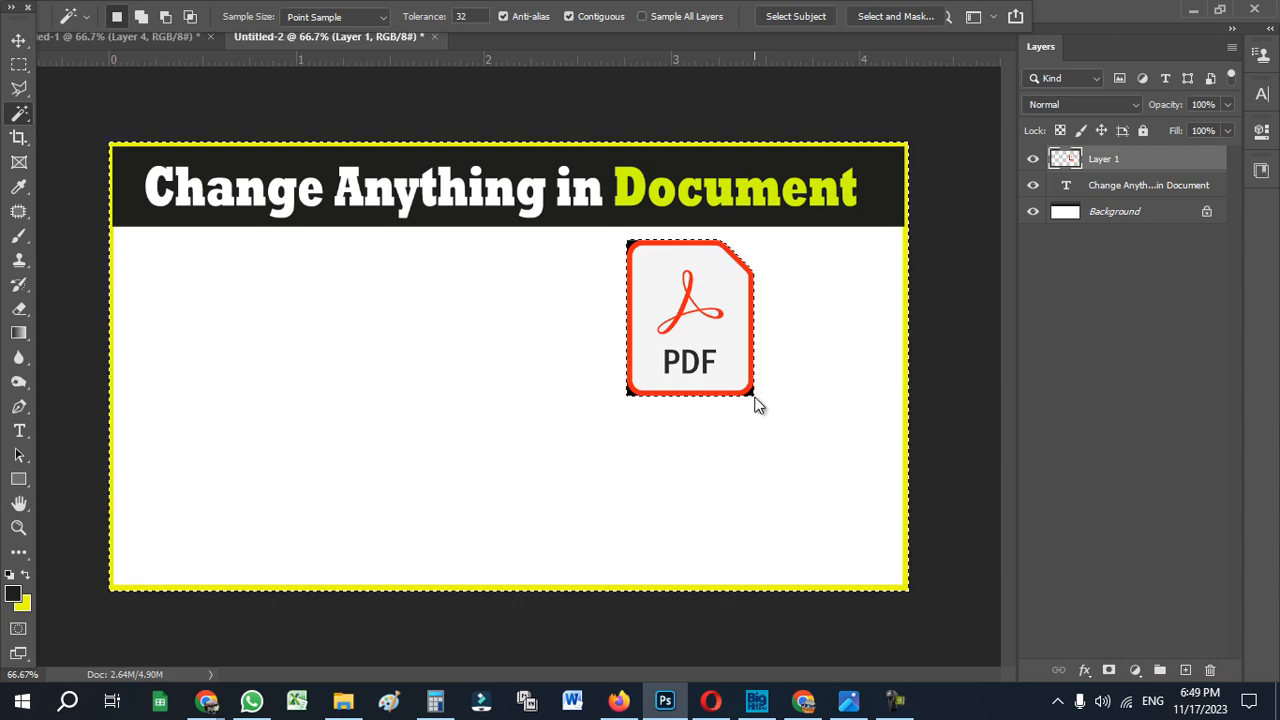
- Remove the black areas at the PDF logo's two bottom corners with the Magic Wand
{"action": "left_click", "coordinate": [757, 398], "text": "ctrl"}
{"action": "left_click", "coordinate": [757, 398], "text": "ctrl"}
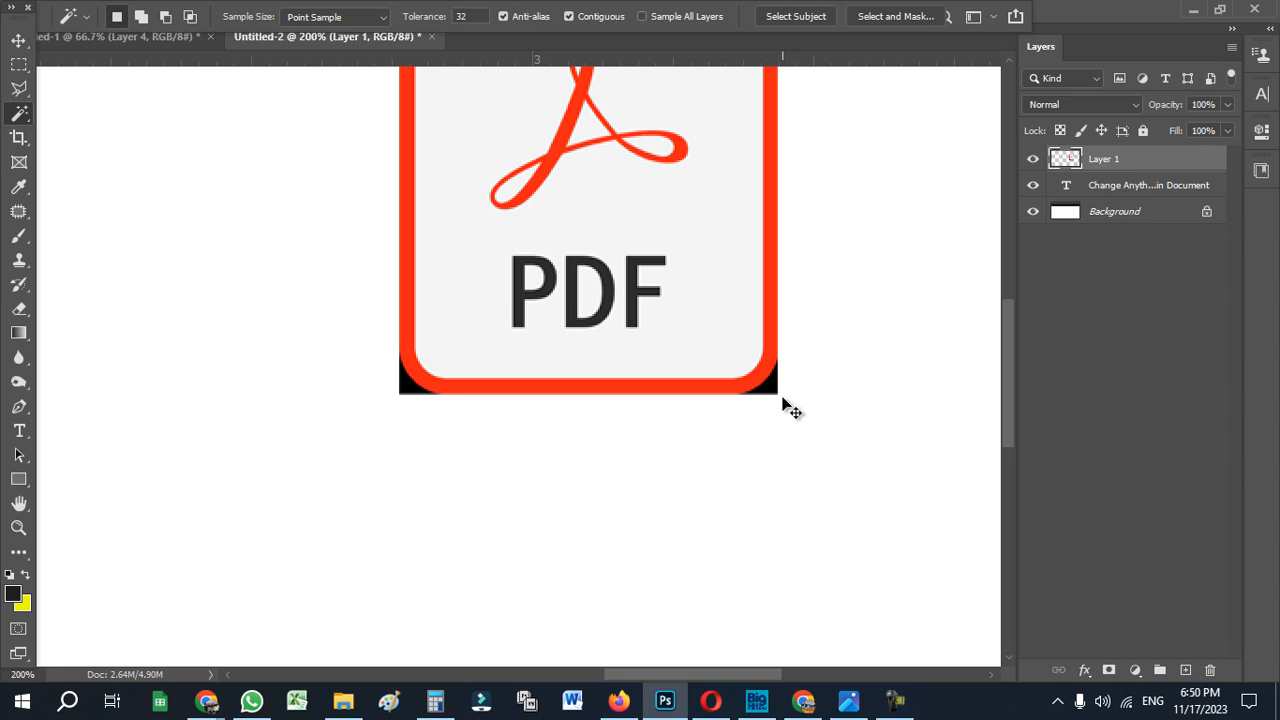
{"action": "left_click", "coordinate": [772, 388]}
{"action": "key", "text": "Delete"}
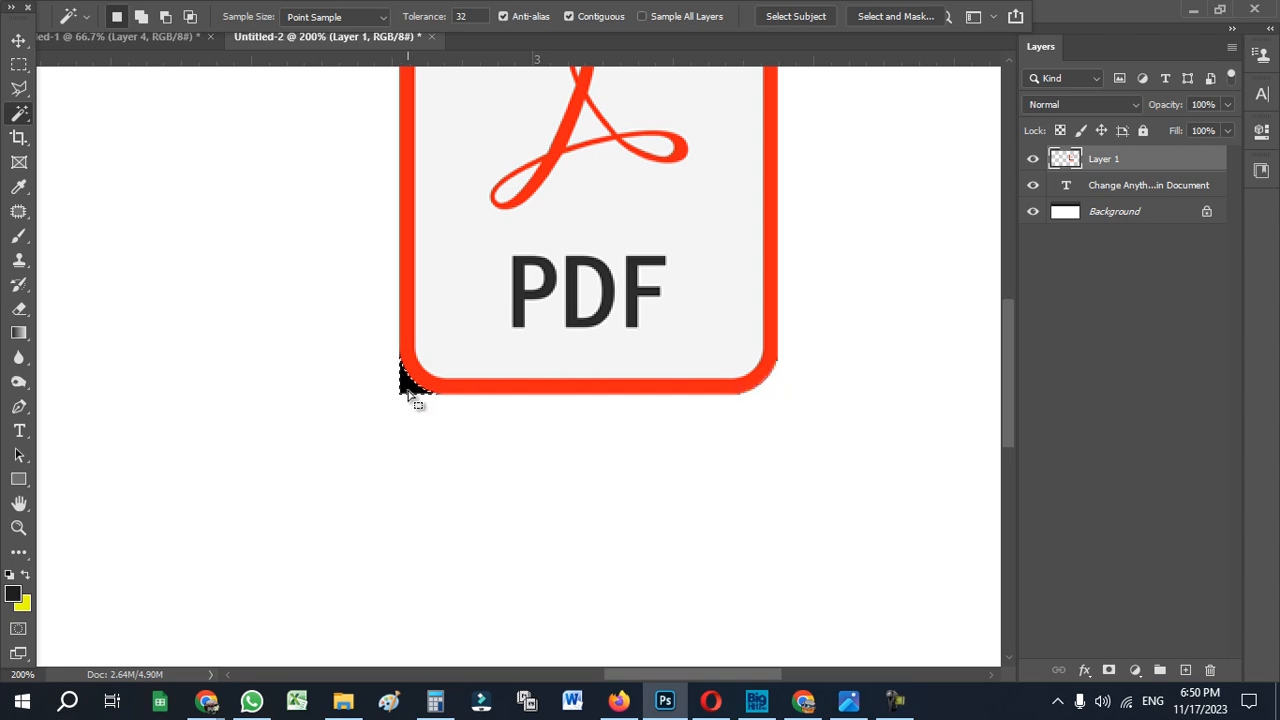
{"action": "key", "text": "Delete"}
{"action": "left_click", "coordinate": [486, 346], "text": "alt"}
{"action": "key", "text": "alt+space"}
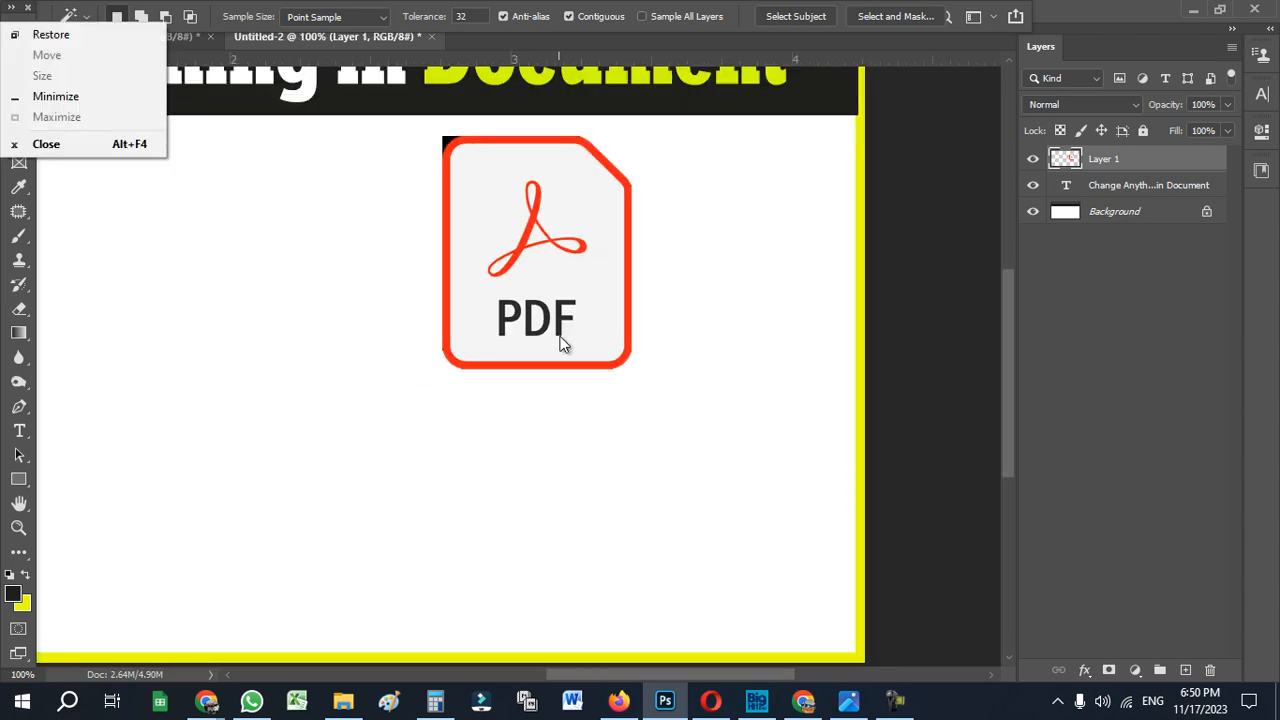
{"action": "key", "text": "Escape"}
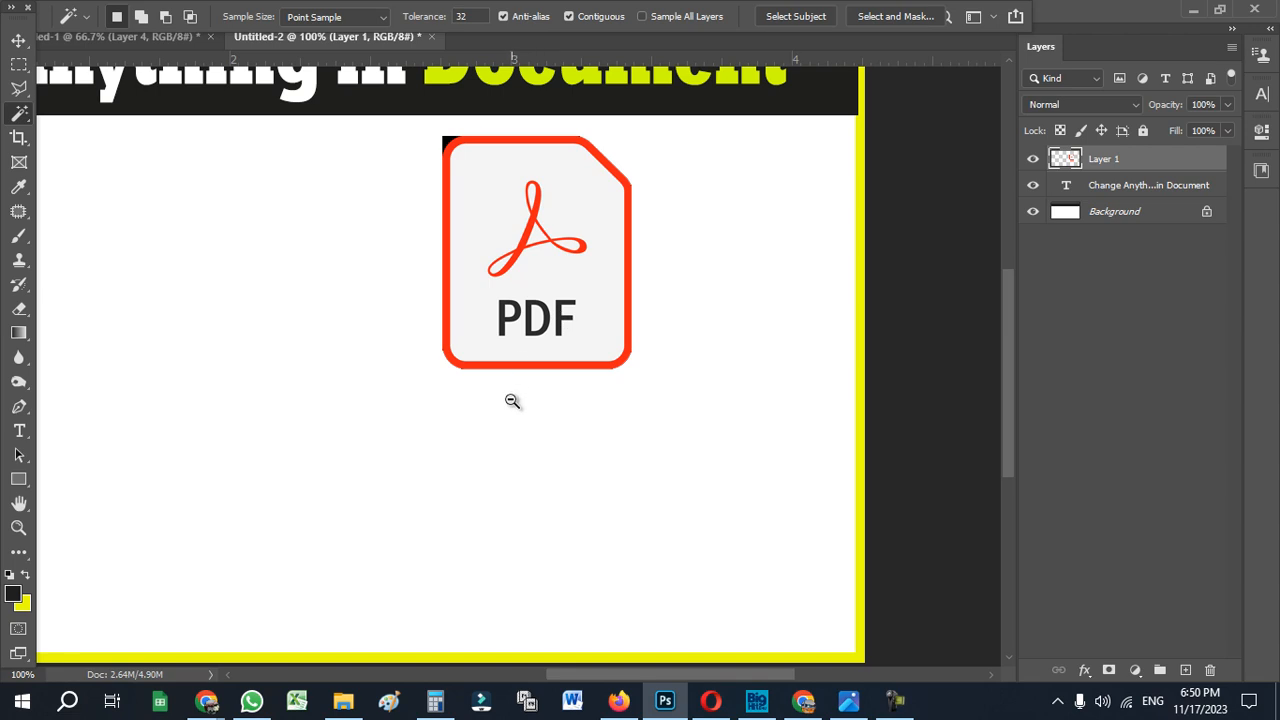
{"action": "key", "text": "alt+space"}
{"action": "key", "text": "Escape"}
{"action": "key", "text": "alt+space"}
{"action": "key", "text": "Escape"}
{"action": "key", "text": "alt+space"}
{"action": "key", "text": "Escape"}
{"action": "left_click", "coordinate": [18, 41]}
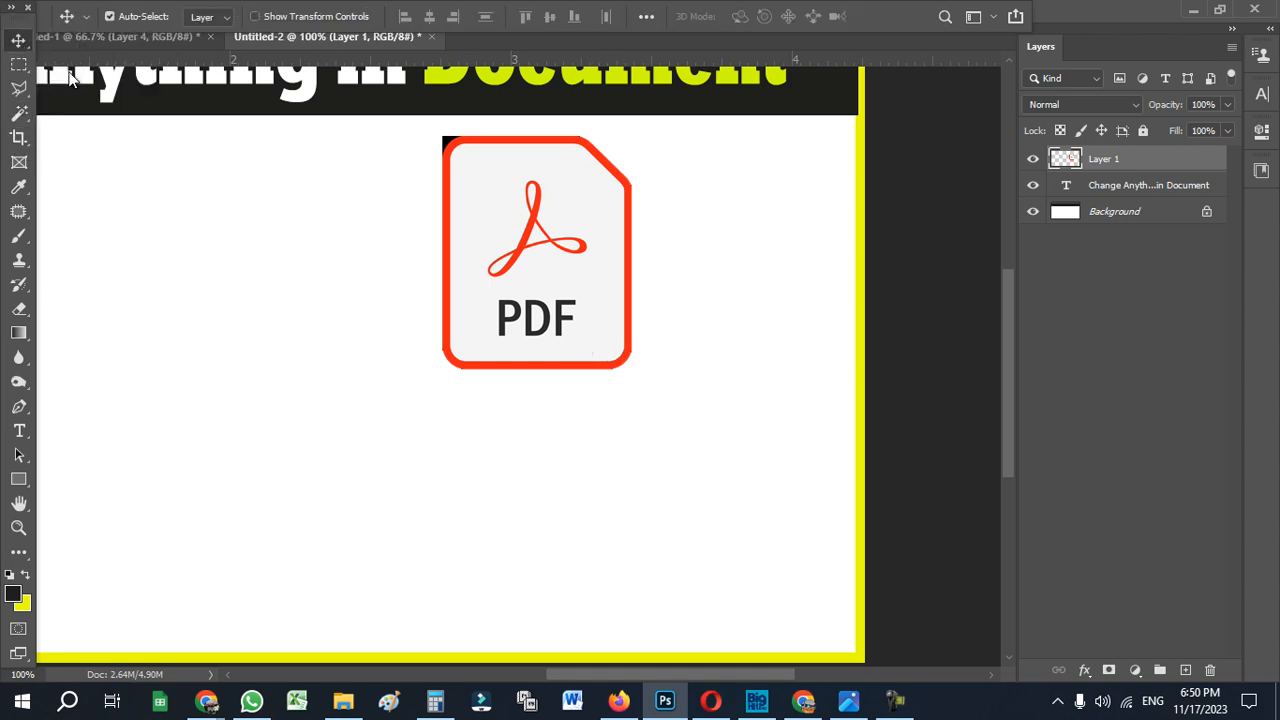
{"action": "key", "text": "alt+space"}
{"action": "key", "text": "Escape"}
{"action": "key", "text": "alt+space"}
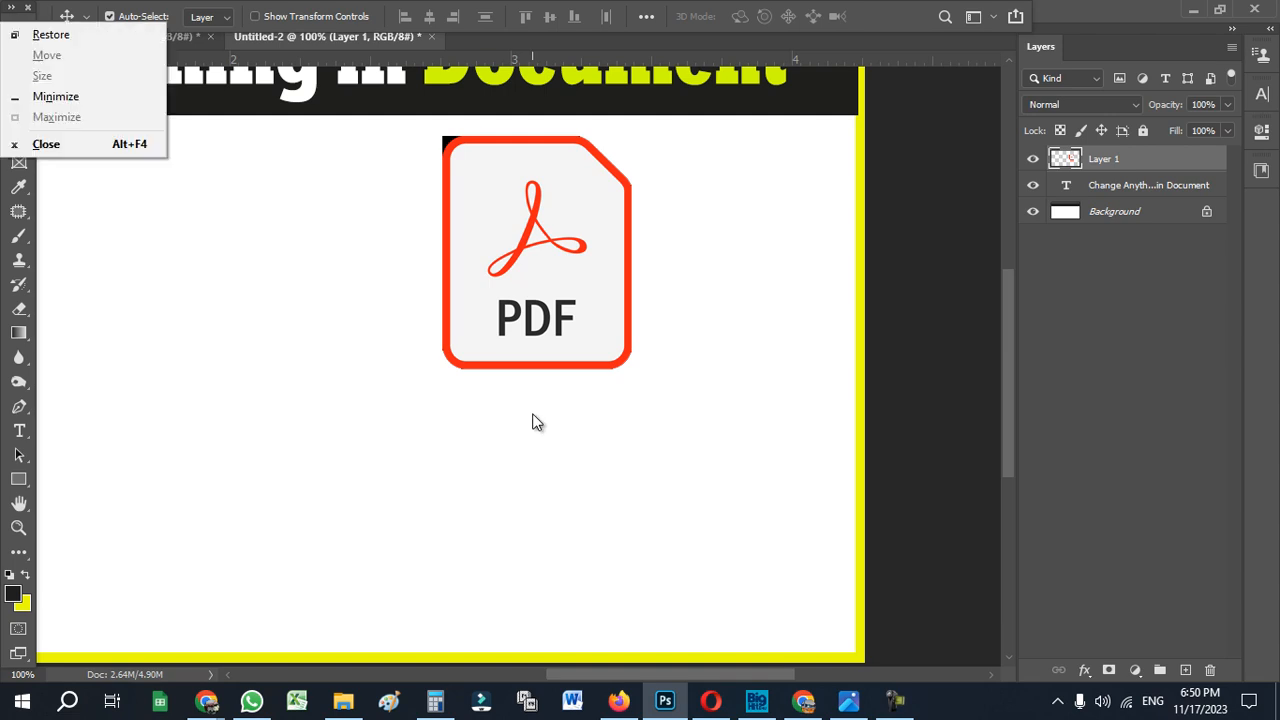
{"action": "left_click", "coordinate": [532, 418], "text": "alt"}
{"action": "left_click", "coordinate": [531, 410], "text": "alt"}
{"action": "left_click_drag", "start_coordinate": [462, 323], "coordinate": [525, 445]}
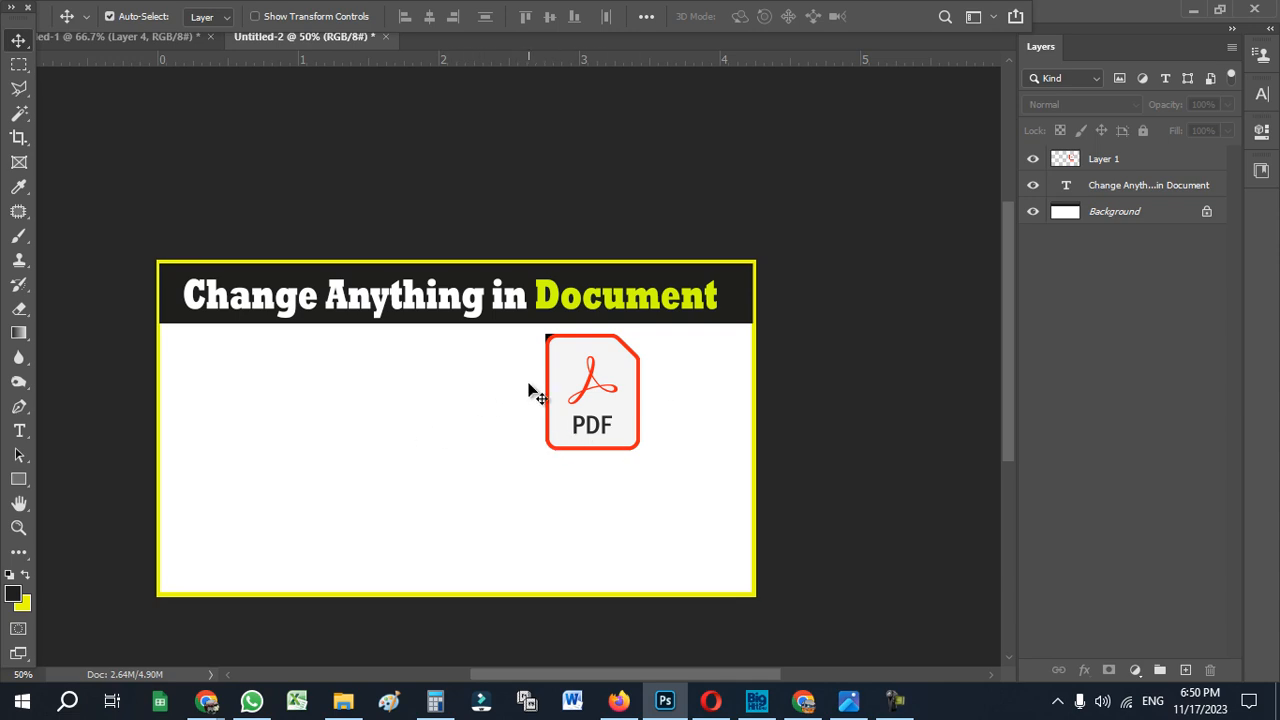
{"action": "left_click", "coordinate": [553, 420], "text": "ctrl"}
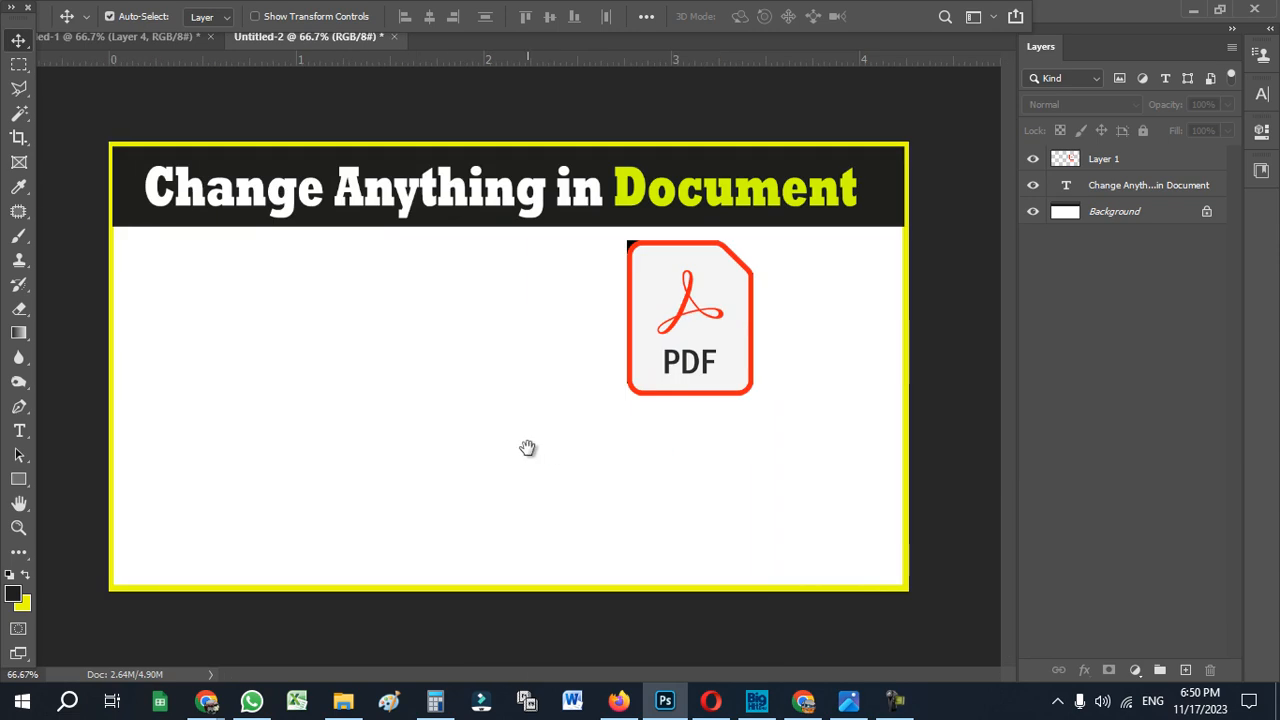
- Replace the pasted PDF logo with the one copied over from the finished sample design, placed below the word "Document"
{"action": "left_click_drag", "start_coordinate": [691, 336], "coordinate": [676, 338]}
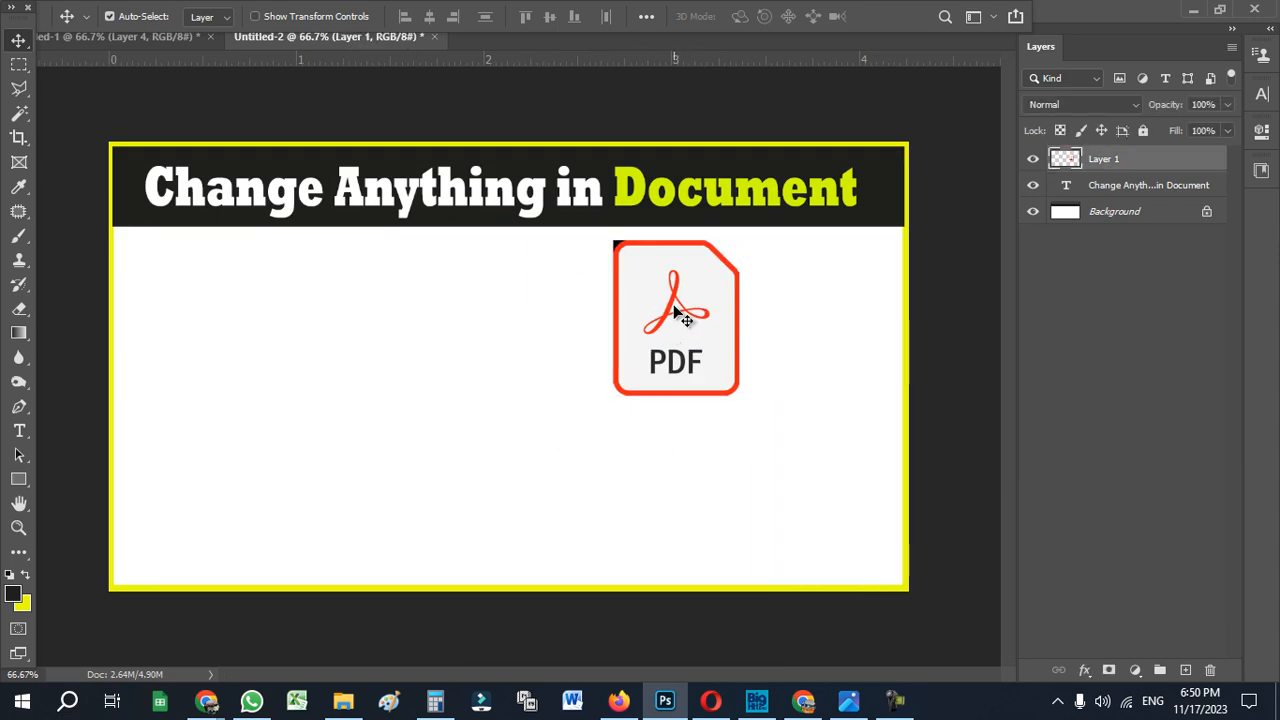
{"action": "key", "text": "Delete"}
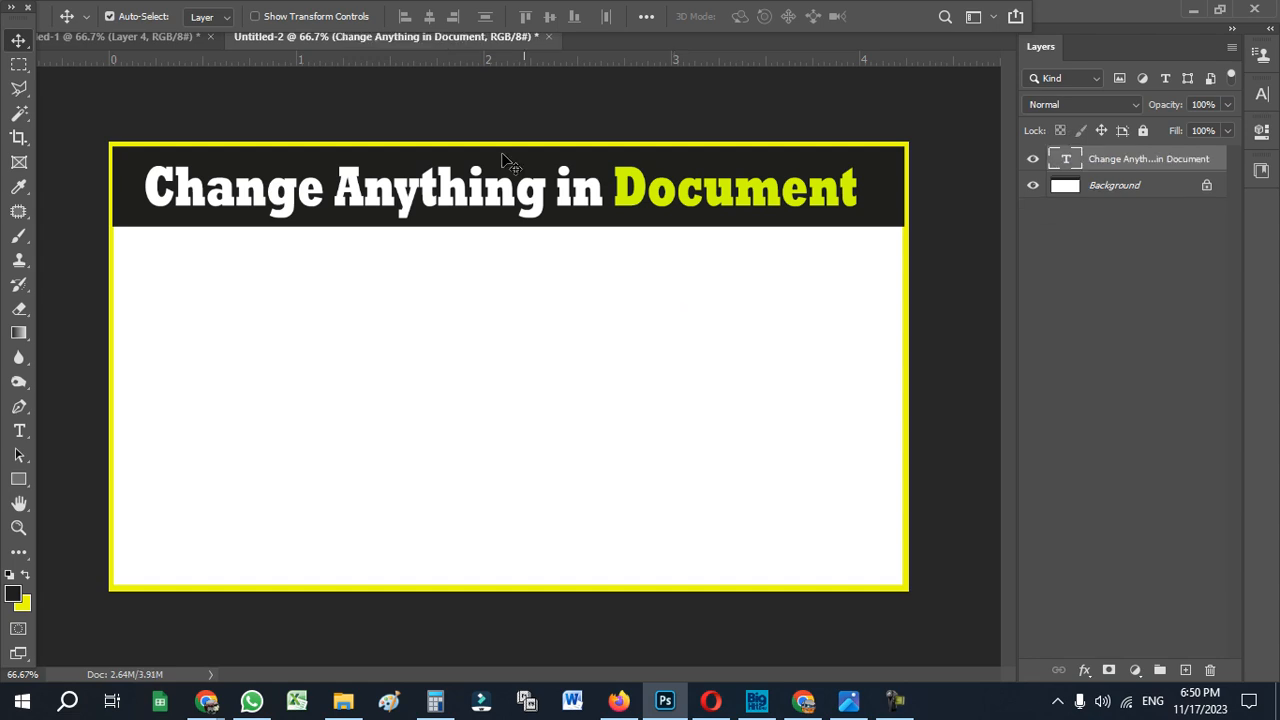
{"action": "left_click", "coordinate": [185, 37]}
{"action": "left_click_drag", "start_coordinate": [650, 300], "coordinate": [669, 320]}
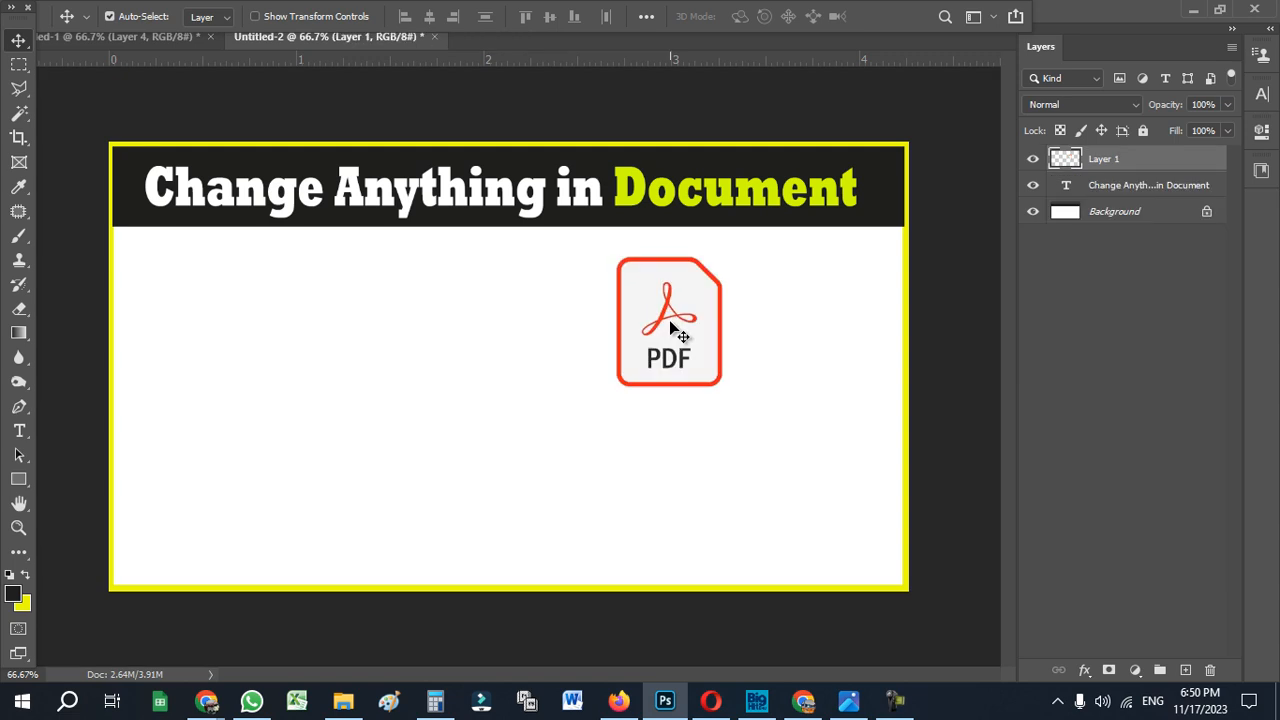
- Copy the Ps logo from the finished sample into the new design and place it beside the PDF logo, level with it
{"action": "left_click", "coordinate": [163, 40]}
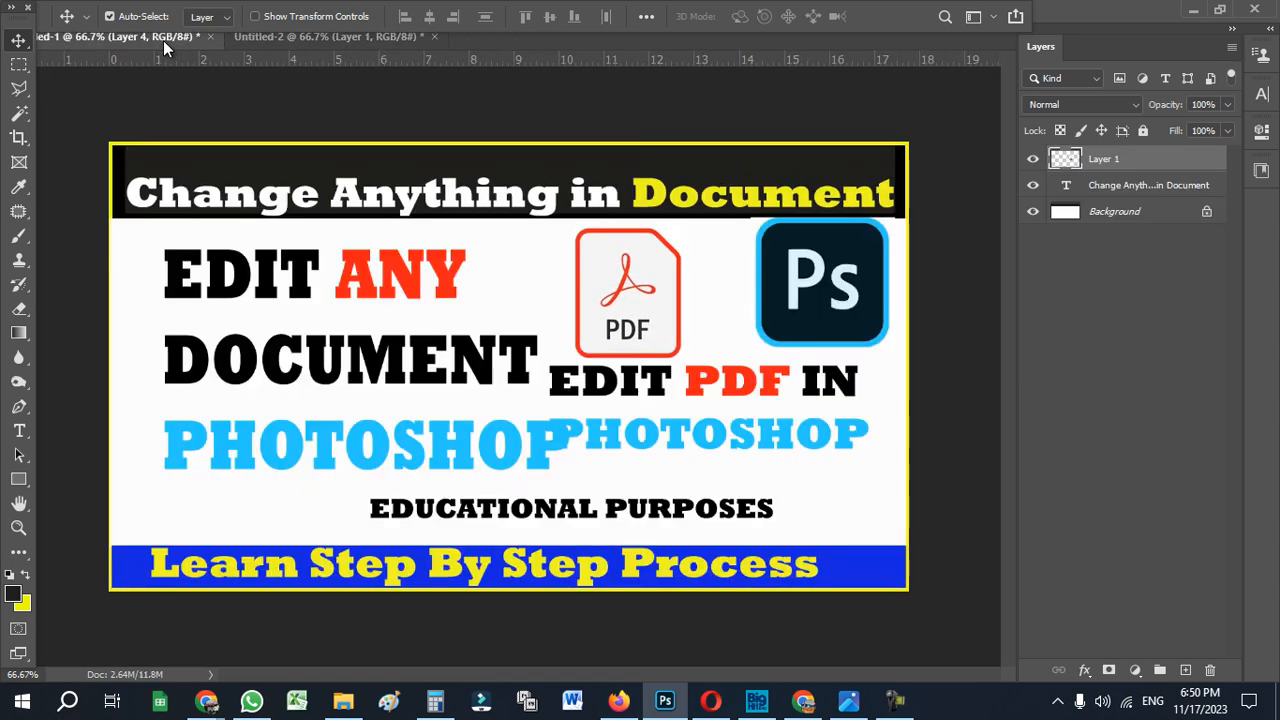
{"action": "left_click_drag", "start_coordinate": [754, 294], "coordinate": [785, 348]}
{"action": "left_click_drag", "start_coordinate": [691, 333], "coordinate": [681, 333]}
{"action": "left_click", "coordinate": [798, 336]}
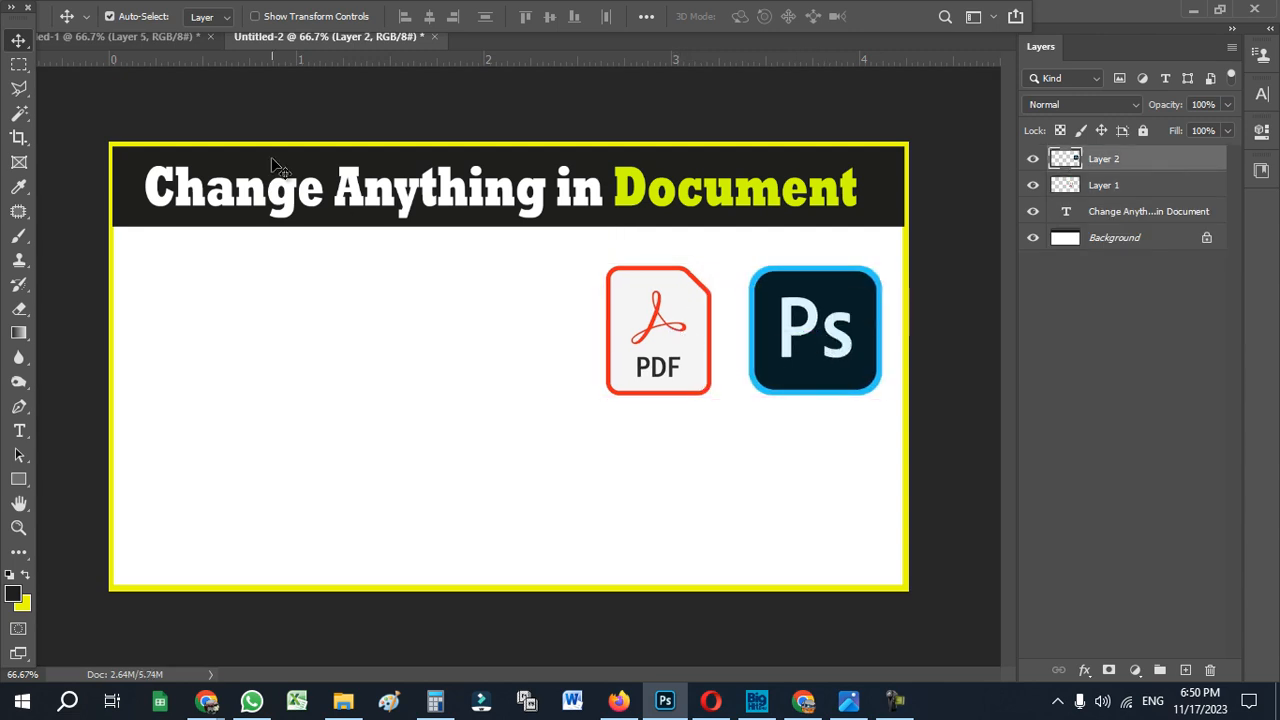
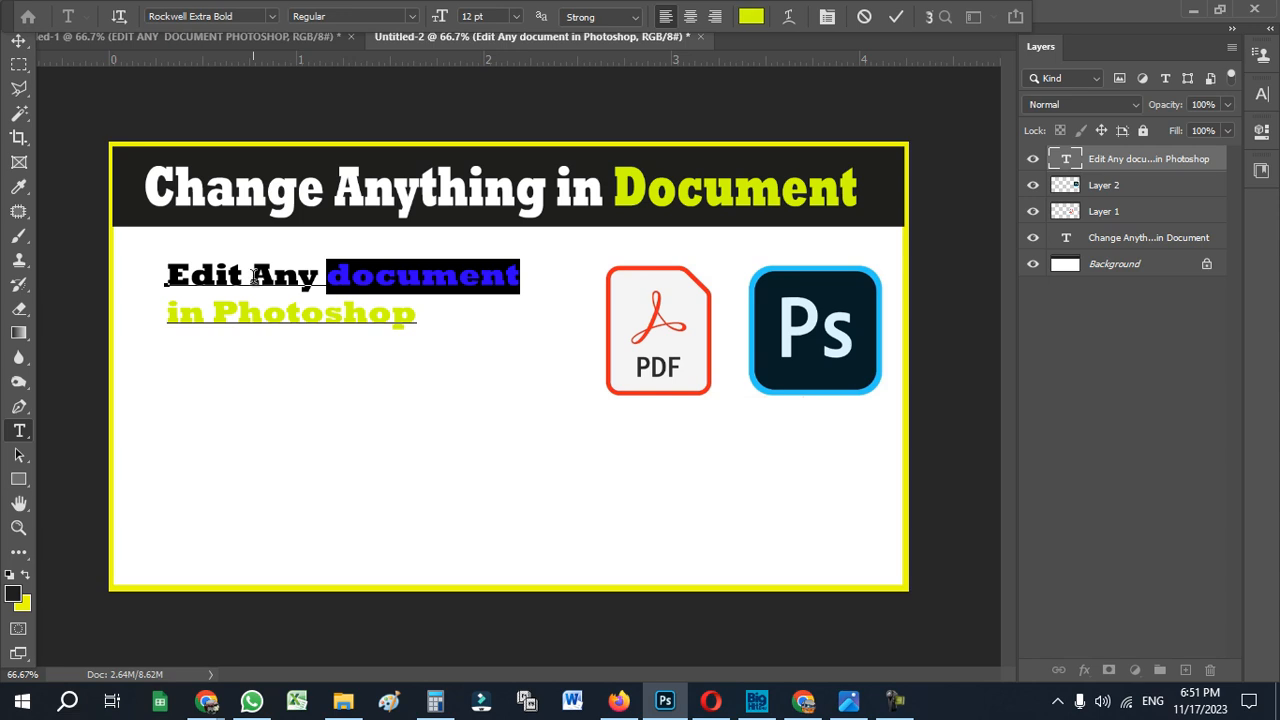
- In the text below the header, colour the word "Any" red and the word "document" black
{"action": "left_click", "coordinate": [751, 16]}
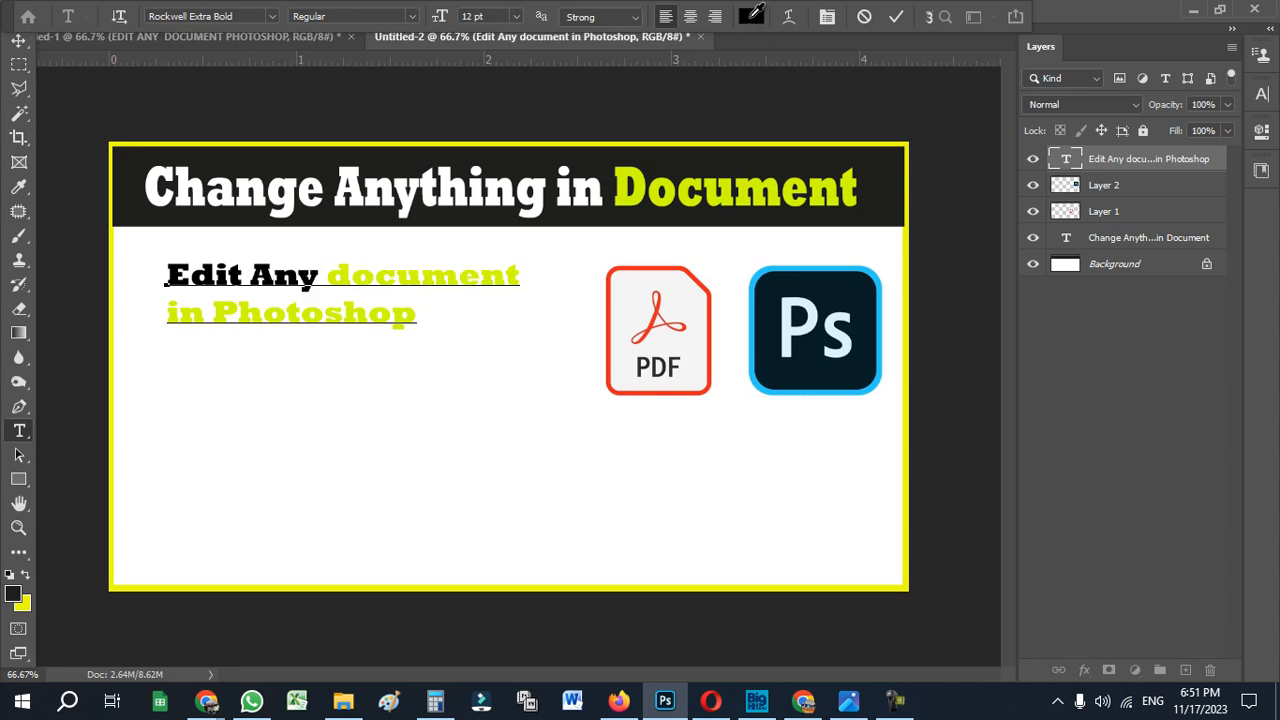
{"action": "left_click_drag", "start_coordinate": [765, 446], "coordinate": [1043, 352]}
{"action": "left_click", "coordinate": [1069, 349]}
{"action": "left_click_drag", "start_coordinate": [327, 276], "coordinate": [515, 276]}
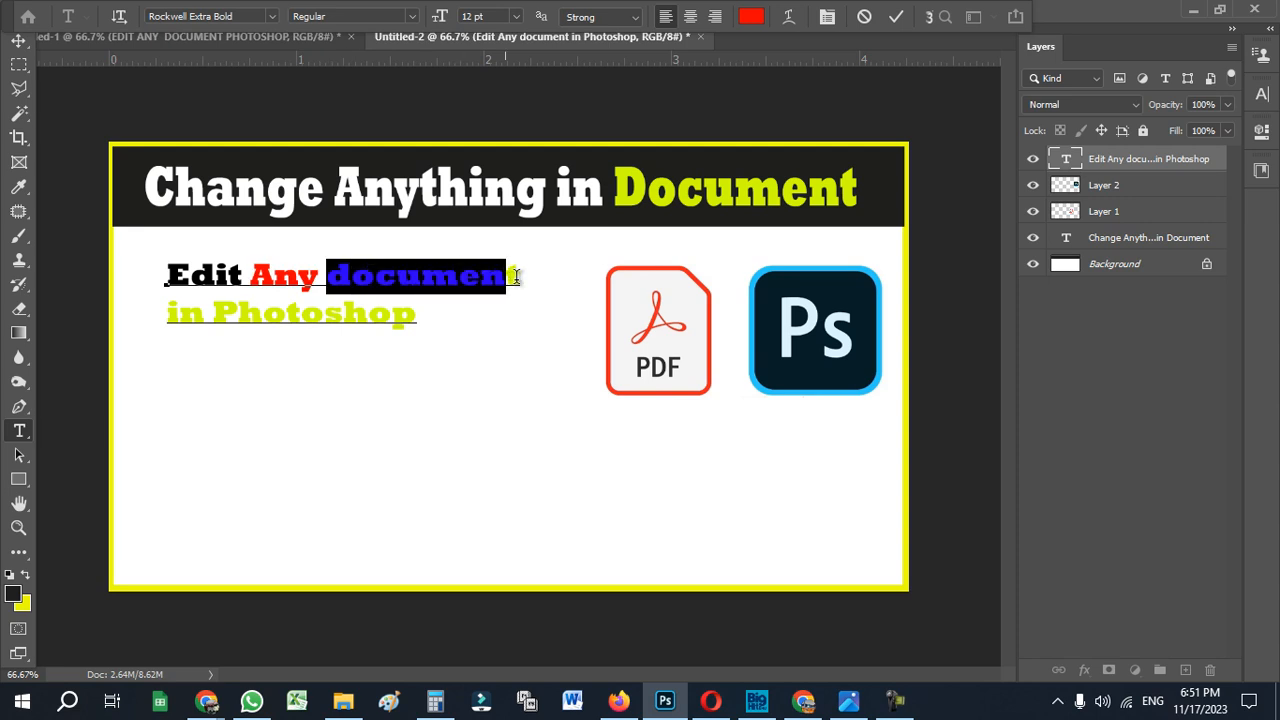
{"action": "left_click", "coordinate": [751, 16]}
{"action": "left_click_drag", "start_coordinate": [742, 363], "coordinate": [858, 591]}
{"action": "left_click", "coordinate": [1088, 360]}
- Colour the words "in Photoshop" on the text's second line cyan
{"action": "left_click_drag", "start_coordinate": [420, 311], "coordinate": [151, 310]}
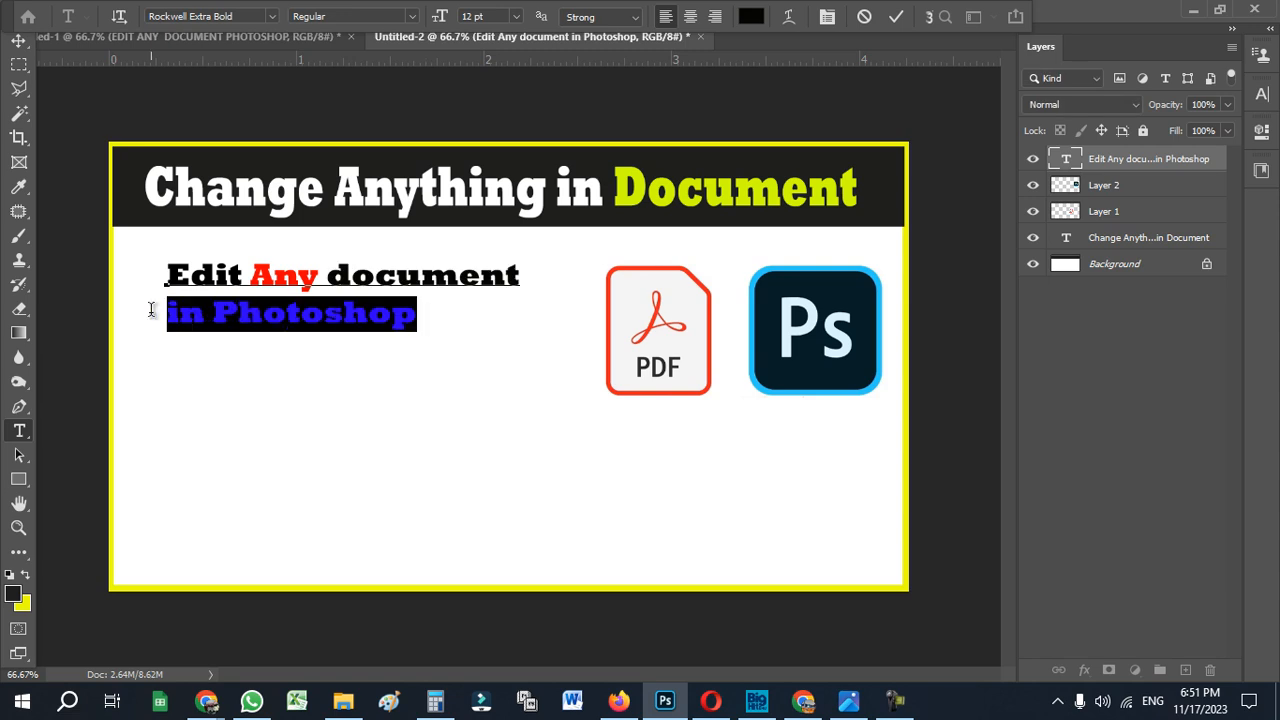
{"action": "left_click", "coordinate": [751, 16]}
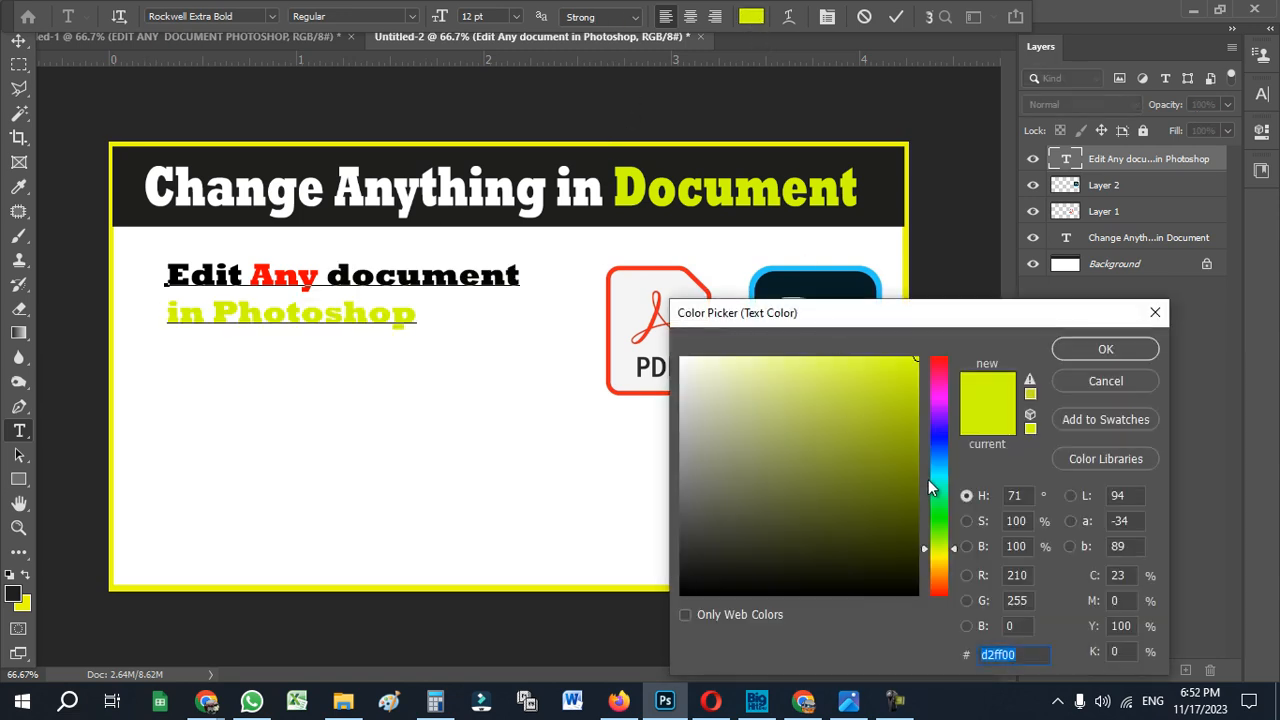
{"action": "left_click", "coordinate": [936, 476]}
{"action": "left_click_drag", "start_coordinate": [907, 393], "coordinate": [909, 357]}
{"action": "left_click", "coordinate": [1090, 352]}
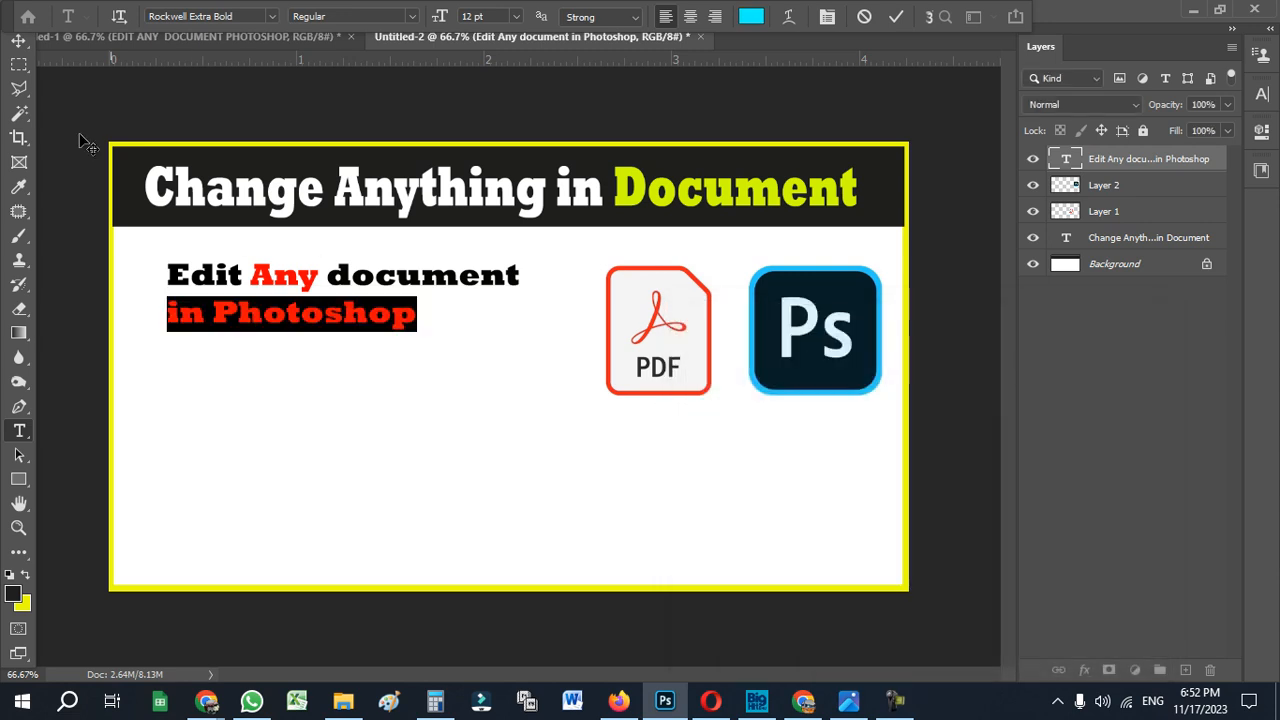
- Scale the two-line "Edit Any document in Photoshop" text to 136.02% width and 355.92% height, filling the space beside the PDF logo
{"action": "left_click", "coordinate": [19, 40]}
{"action": "mouse_move", "coordinate": [368, 276]}
{"action": "left_mouse_down"}
{"action": "mouse_move", "coordinate": [384, 368]}
{"action": "mouse_move", "coordinate": [361, 322]}
{"action": "mouse_move", "coordinate": [362, 345]}
{"action": "mouse_move", "coordinate": [361, 291]}
{"action": "left_mouse_up"}
{"action": "key", "text": "ctrl+t"}
{"action": "left_click_drag", "start_coordinate": [537, 424], "coordinate": [462, 405]}
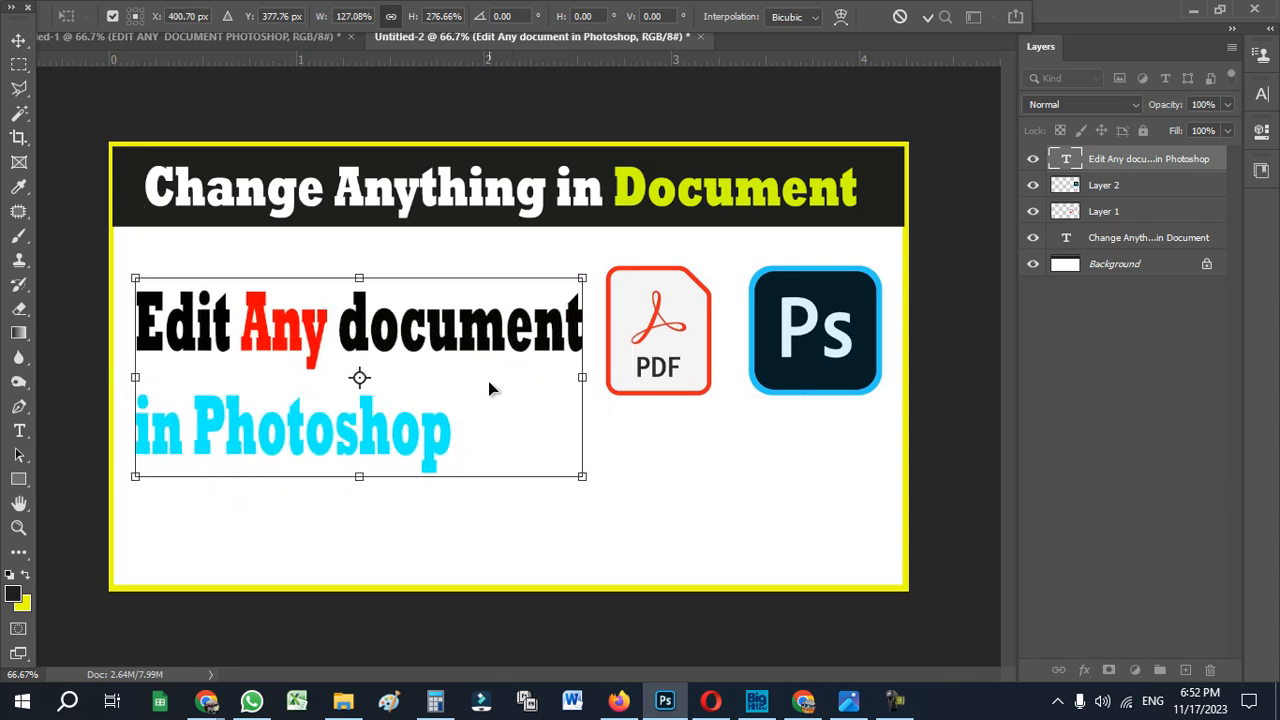
{"action": "left_click_drag", "start_coordinate": [370, 466], "coordinate": [370, 506]}
{"action": "left_click_drag", "start_coordinate": [368, 270], "coordinate": [368, 254]}
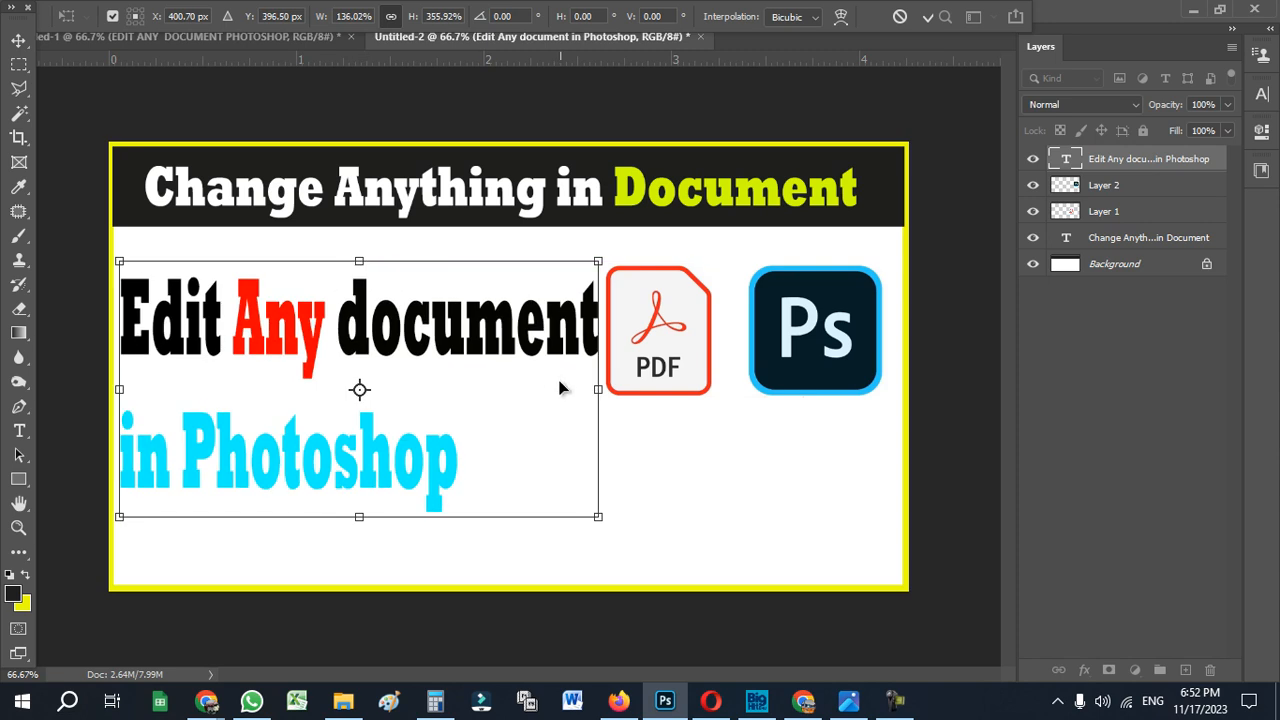
{"action": "double_click", "coordinate": [519, 393]}
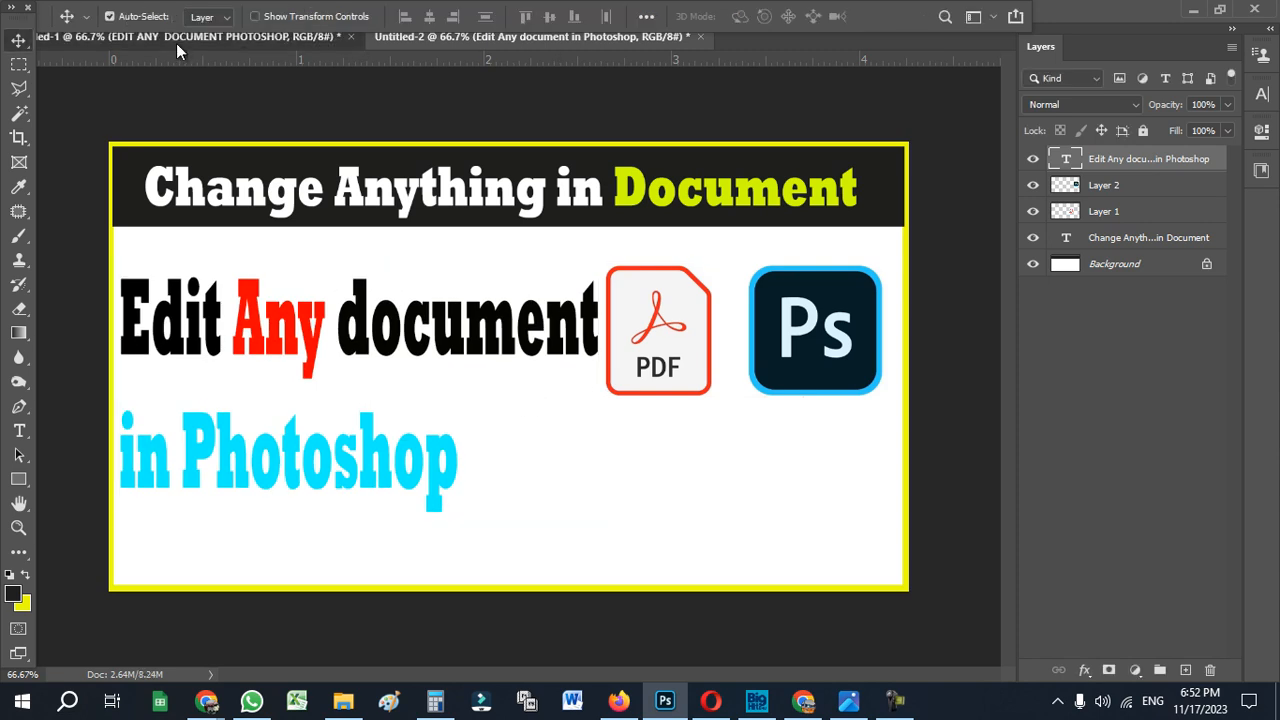
- Following the finished sample, replace the text beside the PDF logo with "EDIT ANY", "DOCUMENT IN" and "PHOTOSHOP" on three lines
{"action": "left_click", "coordinate": [176, 44]}
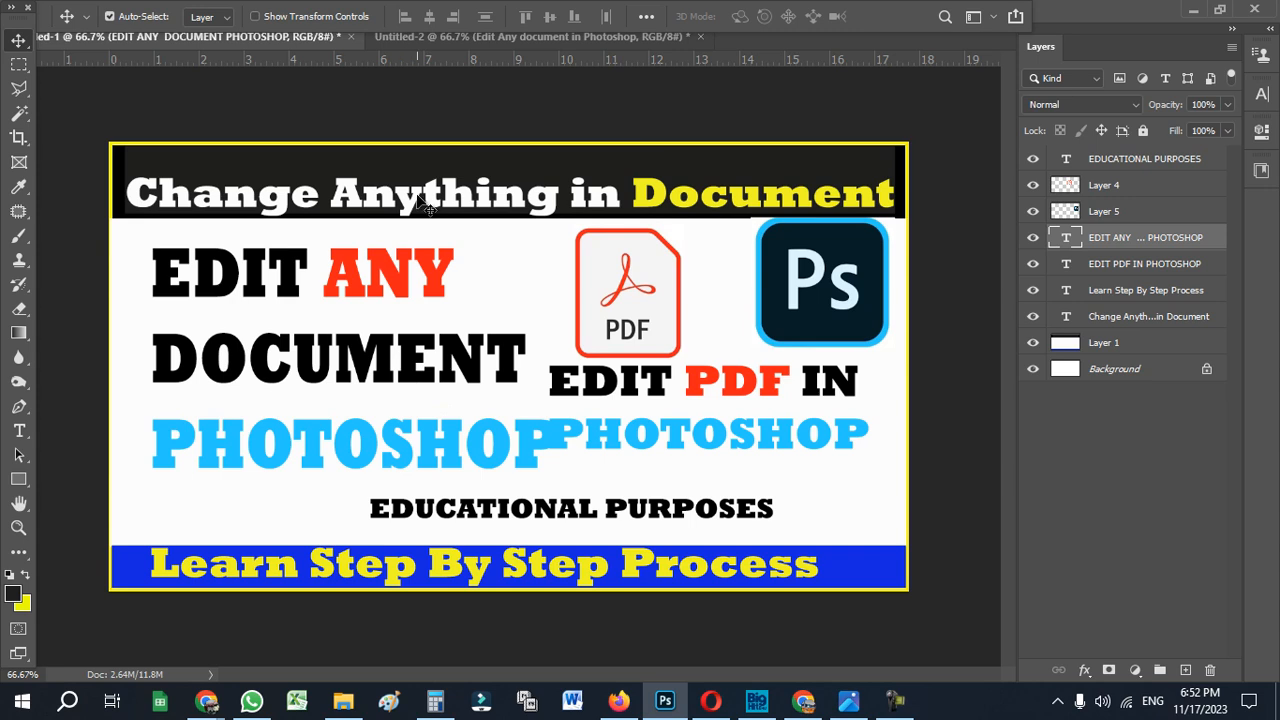
{"action": "left_click", "coordinate": [463, 41]}
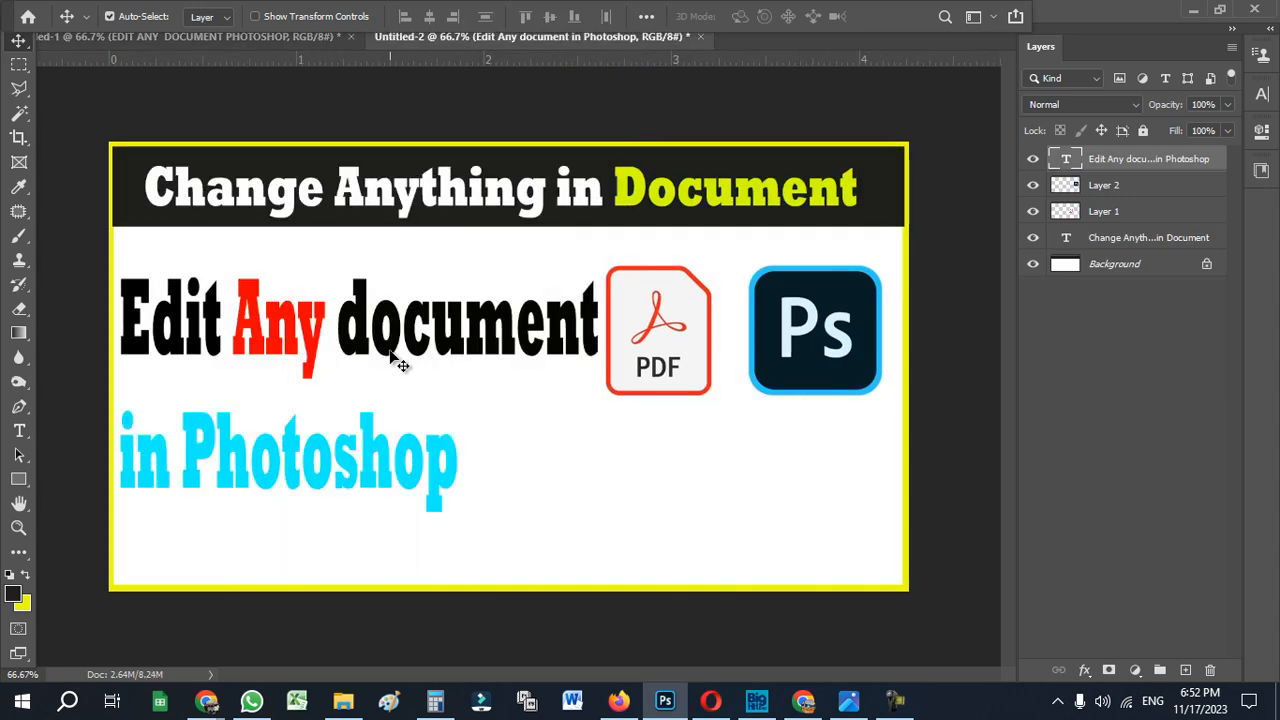
{"action": "key", "text": "t"}
{"action": "triple_click", "coordinate": [390, 335]}
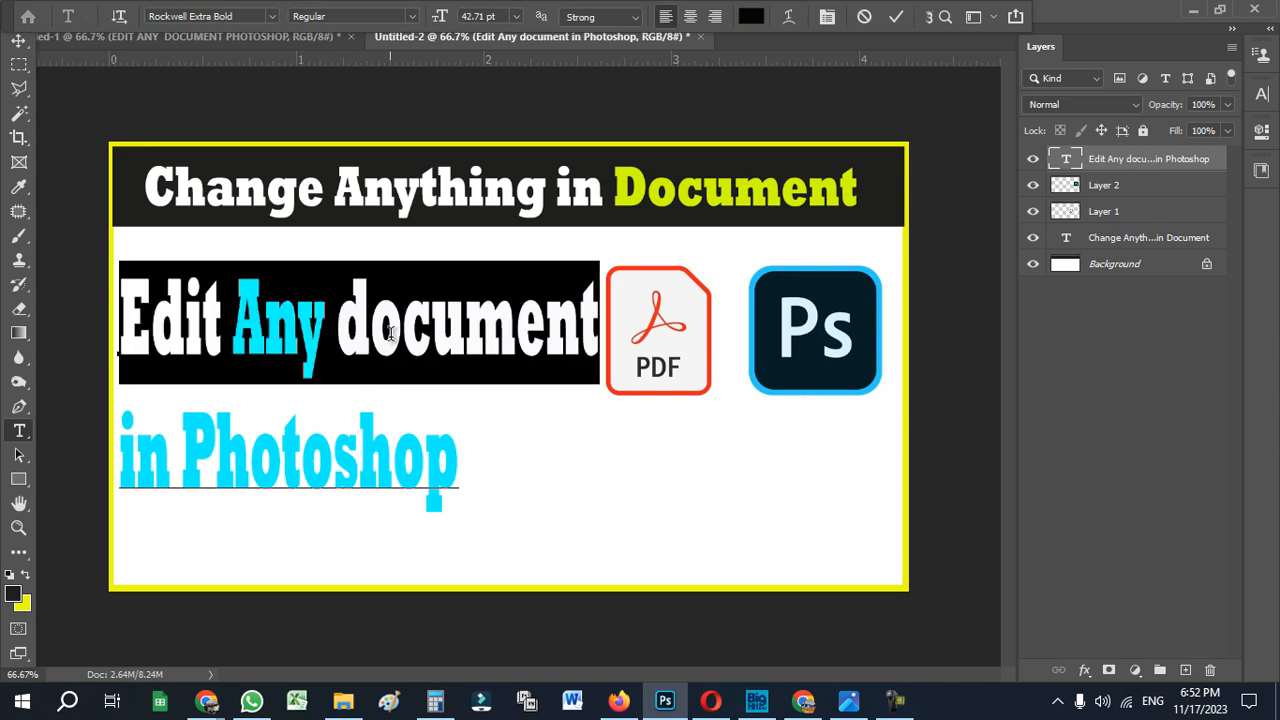
{"action": "left_click_drag", "start_coordinate": [462, 478], "coordinate": [133, 312]}
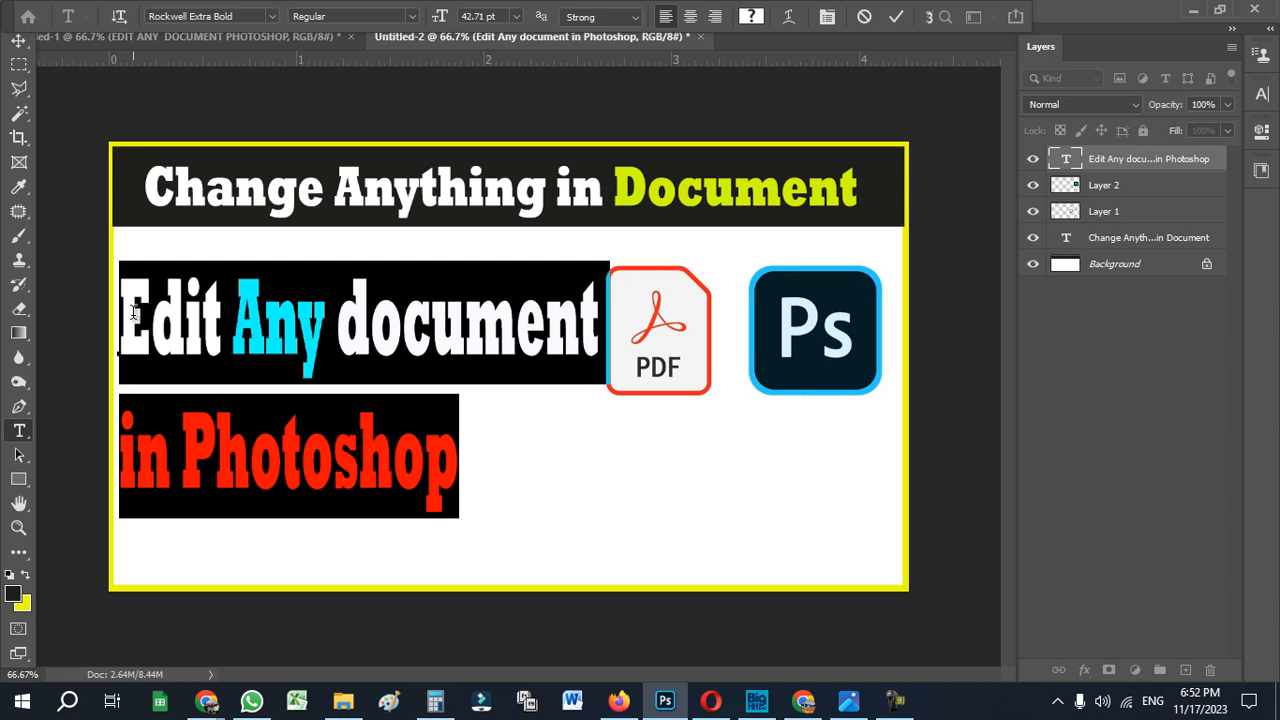
{"action": "type", "text": "EDIT"}
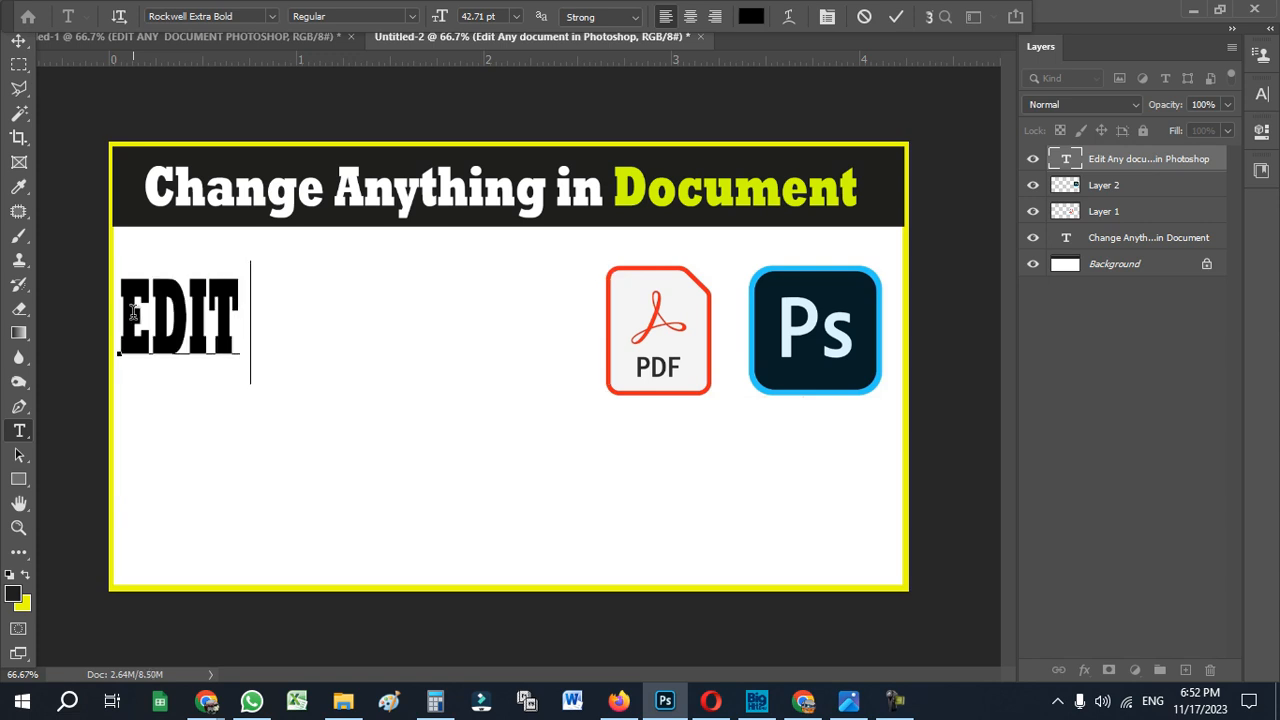
{"action": "type", "text": " ANY"}
{"action": "type", "text": " D"}
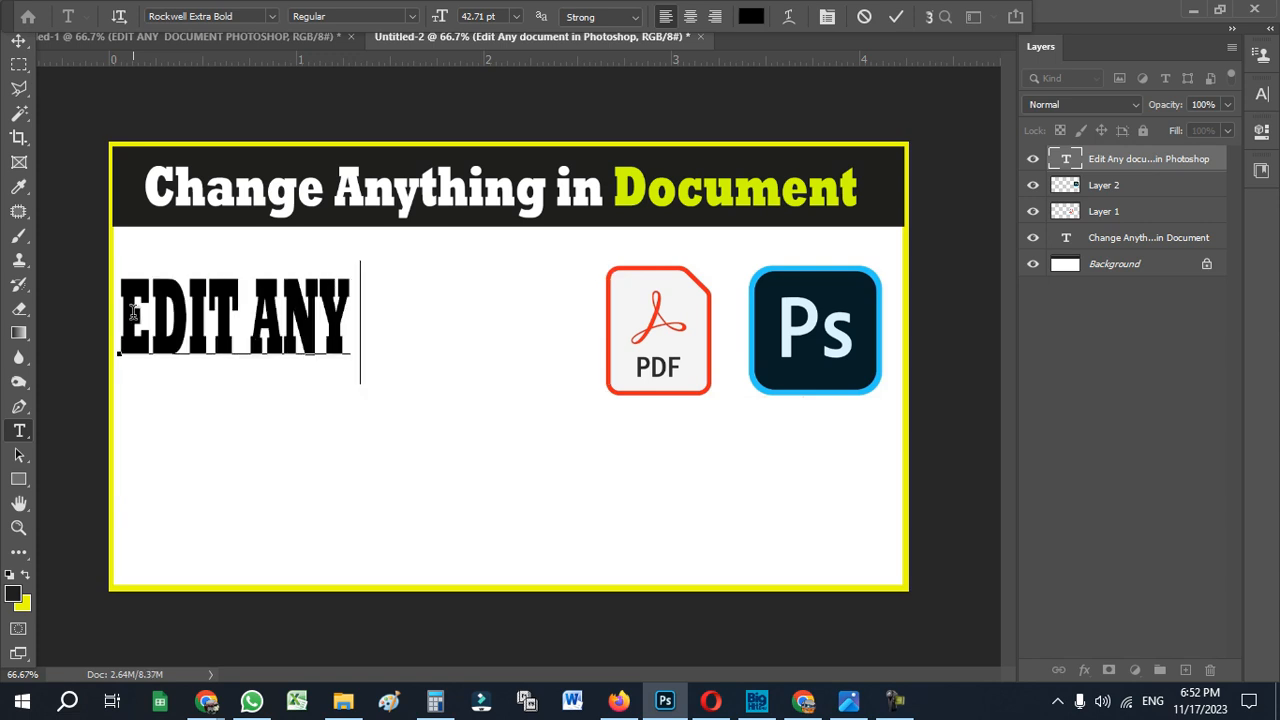
{"action": "key", "text": "BackSpace"}
{"action": "key", "text": "Return"}
{"action": "type", "text": "DOCUMENT      "}
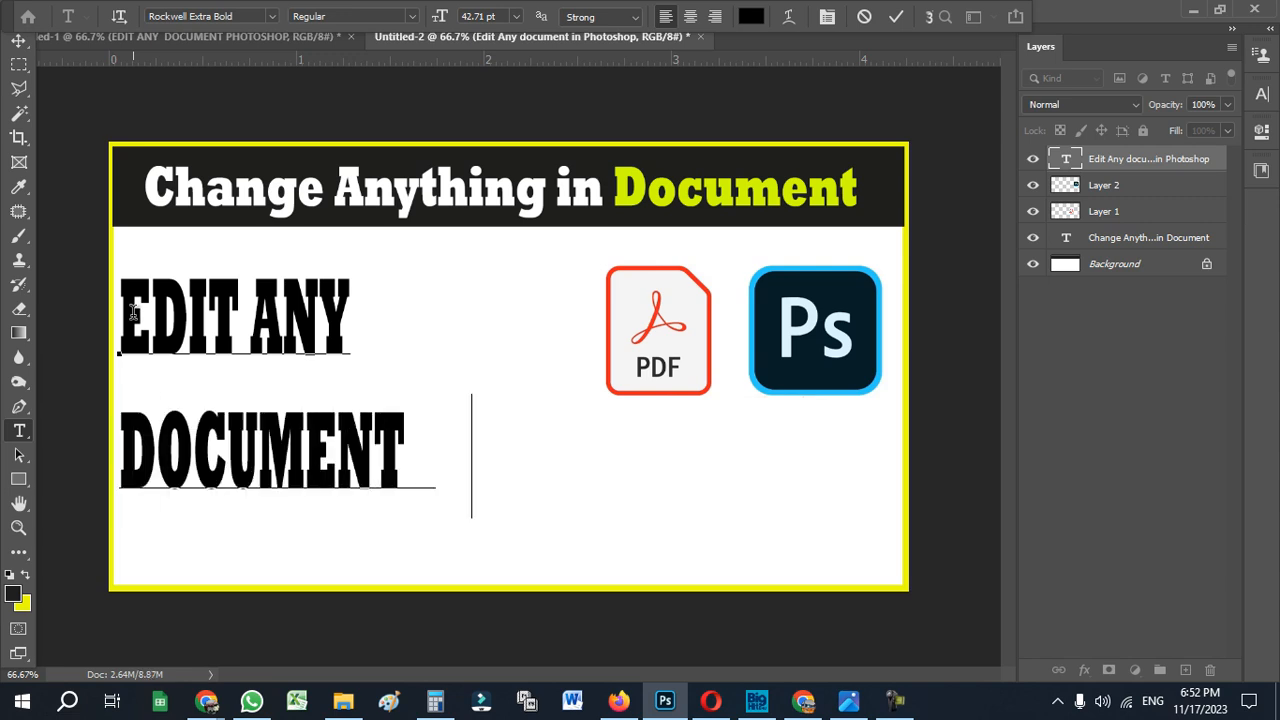
{"action": "type", "text": "IN"}
{"action": "key", "text": "Return"}
{"action": "type", "text": "PHO"}
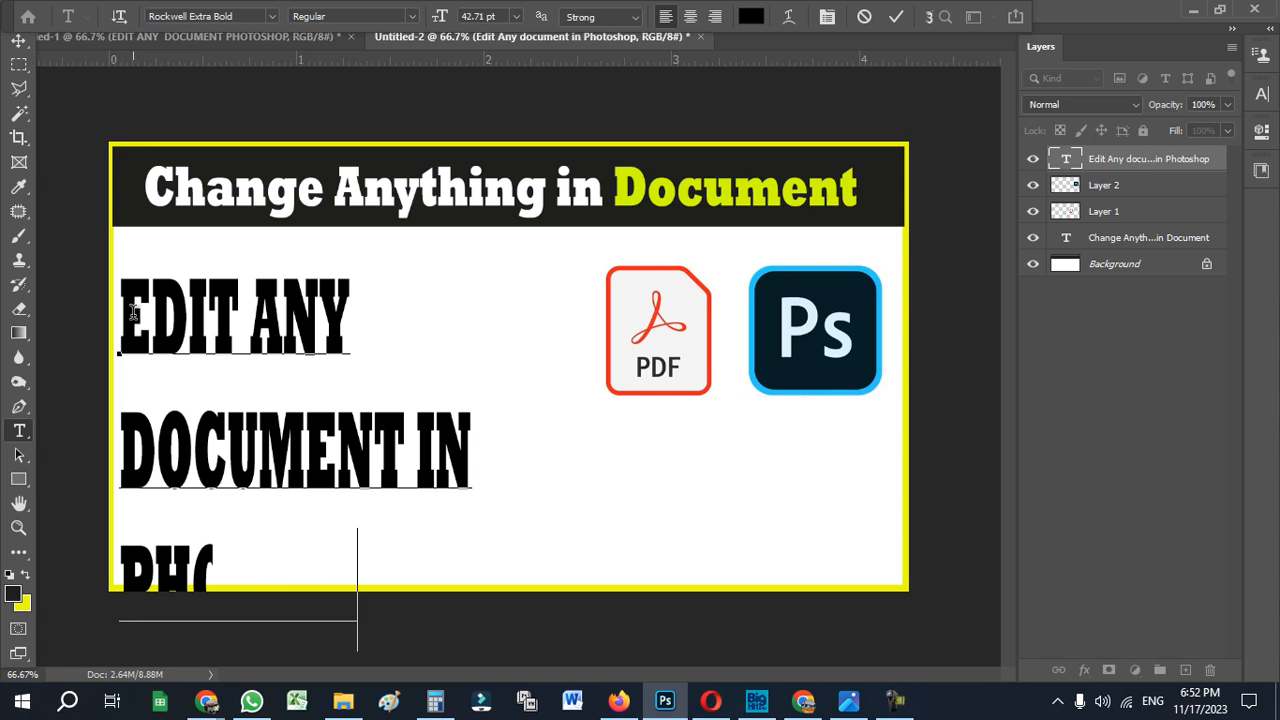
{"action": "type", "text": "TOSHOP"}
- Colour the words "ANY" and "IN" in the three-line text red, ff0000
{"action": "left_click_drag", "start_coordinate": [240, 316], "coordinate": [128, 300]}
{"action": "left_click_drag", "start_coordinate": [362, 312], "coordinate": [250, 314]}
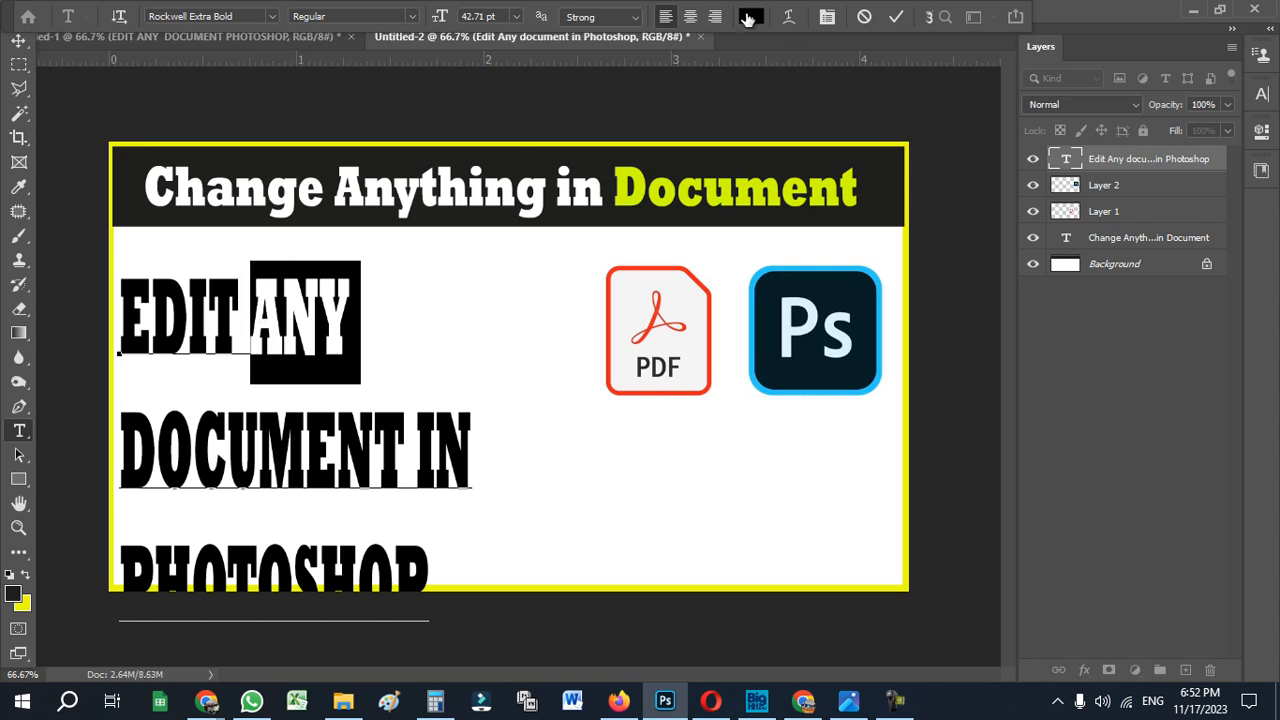
{"action": "left_click", "coordinate": [751, 16]}
{"action": "type", "text": "ff0000"}
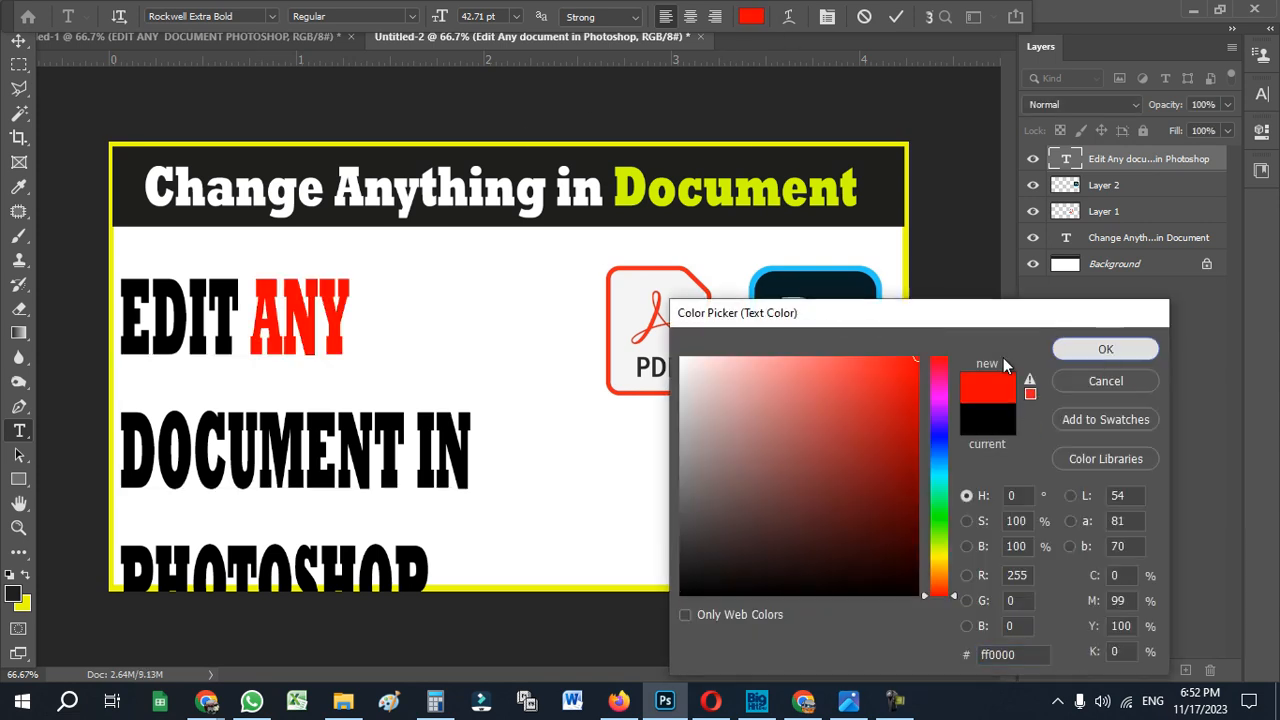
{"action": "left_click", "coordinate": [1104, 350]}
{"action": "left_click_drag", "start_coordinate": [407, 452], "coordinate": [120, 440]}
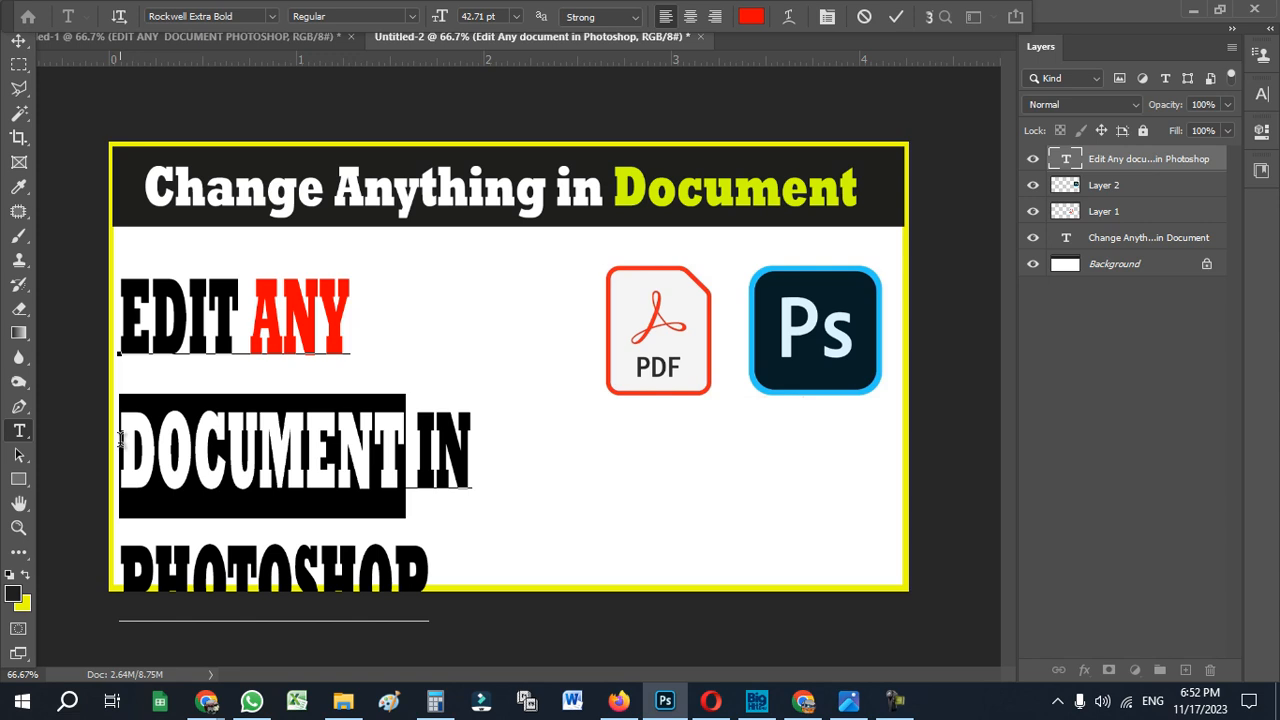
{"action": "left_click_drag", "start_coordinate": [417, 440], "coordinate": [470, 437]}
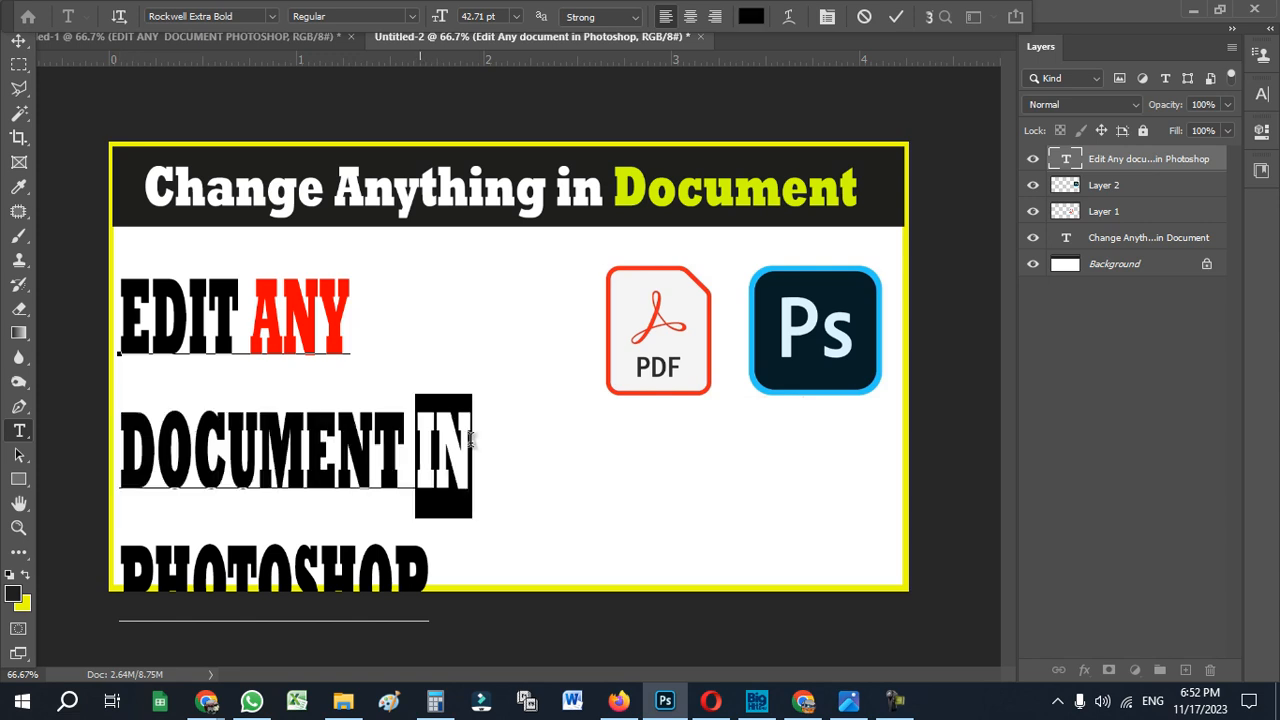
{"action": "left_click", "coordinate": [751, 16]}
{"action": "type", "text": "ff0000"}
{"action": "left_click", "coordinate": [1066, 349]}
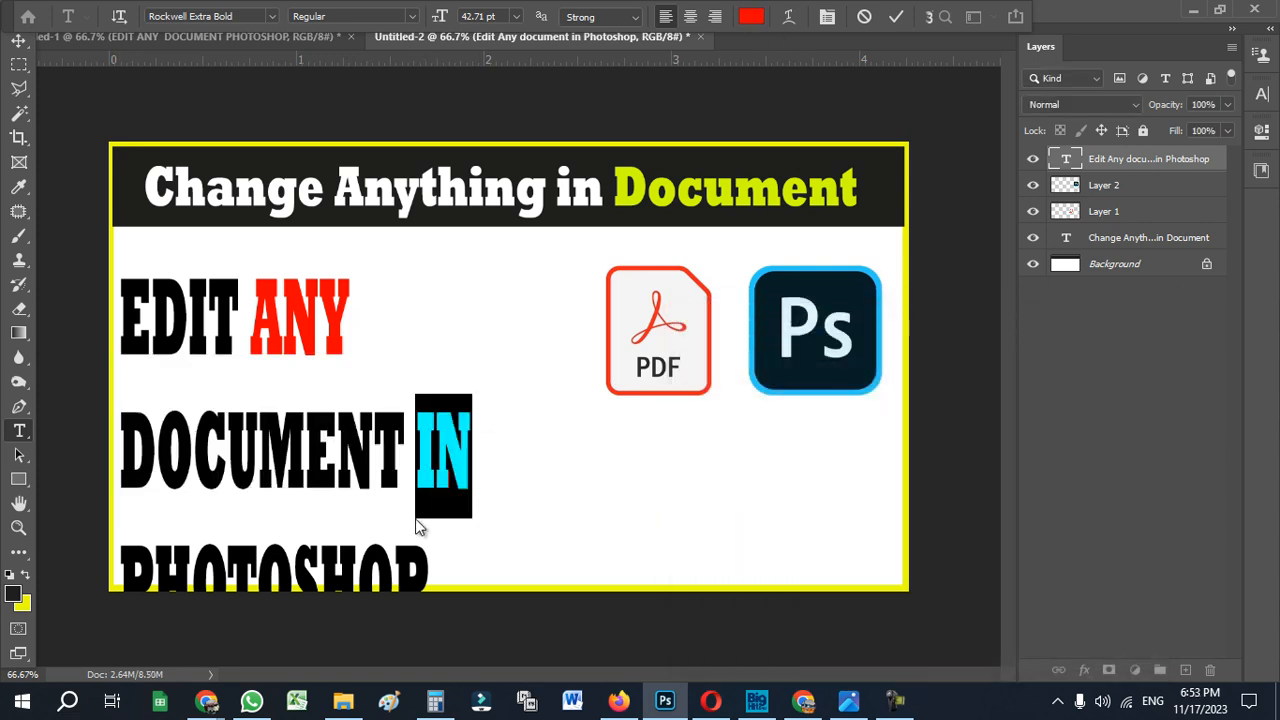
- Colour the word "PHOTOSHOP" on the third line turquoise
{"action": "double_click", "coordinate": [400, 570]}
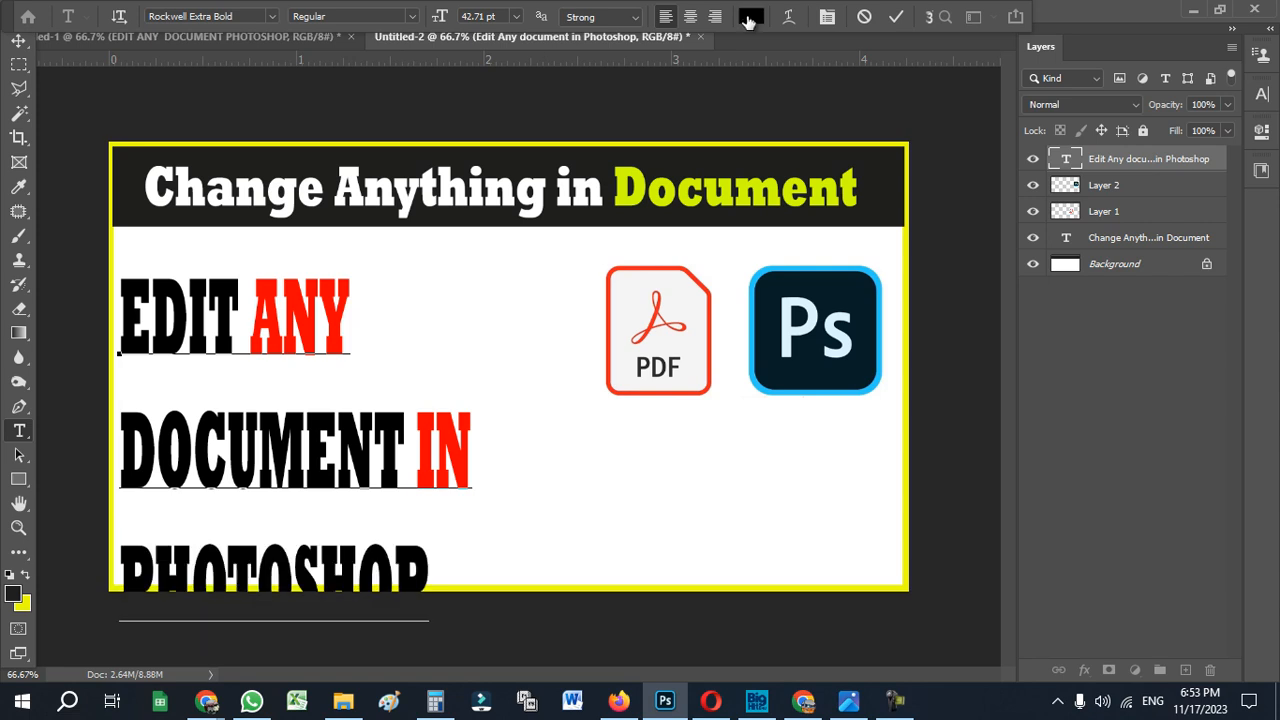
{"action": "left_click", "coordinate": [751, 16]}
{"action": "left_click", "coordinate": [940, 480]}
{"action": "left_click", "coordinate": [894, 380]}
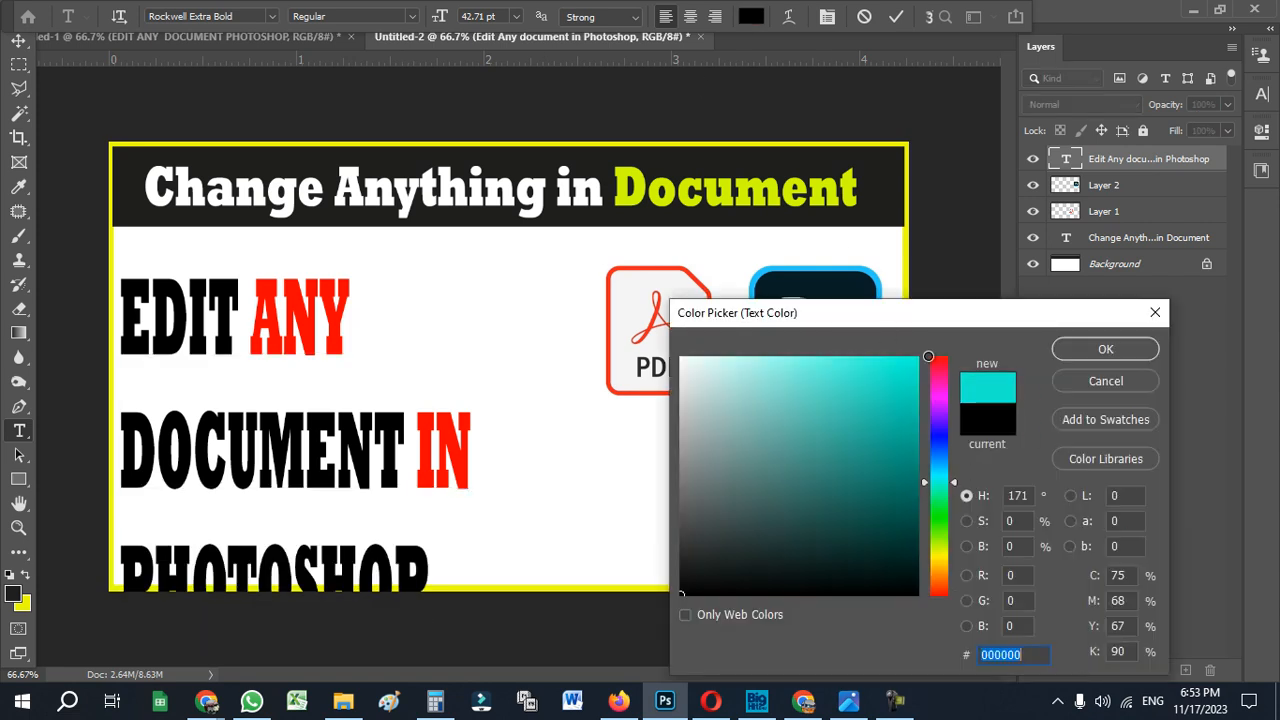
{"action": "left_click", "coordinate": [1105, 349]}
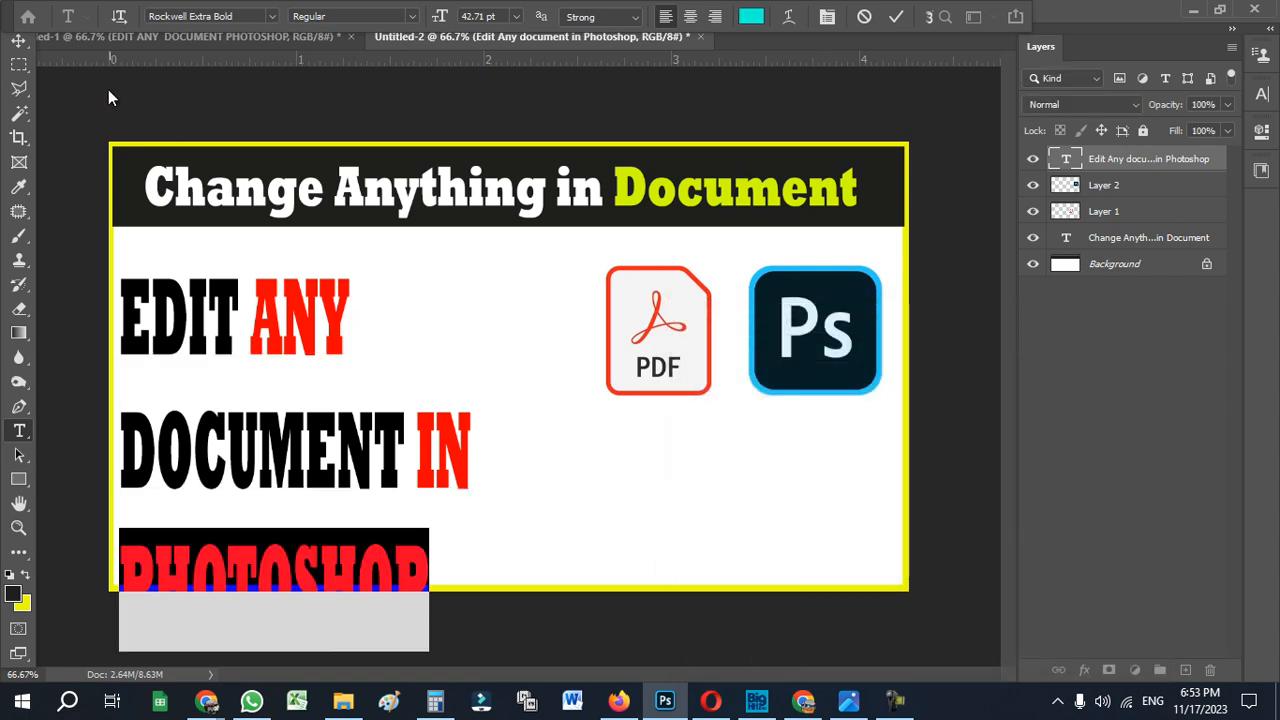
- Move the three-line text up beneath the header and scale it to 116.53% width and 96.40% height
{"action": "left_click", "coordinate": [18, 40]}
{"action": "left_click_drag", "start_coordinate": [311, 352], "coordinate": [385, 315]}
{"action": "key", "text": "ctrl+t"}
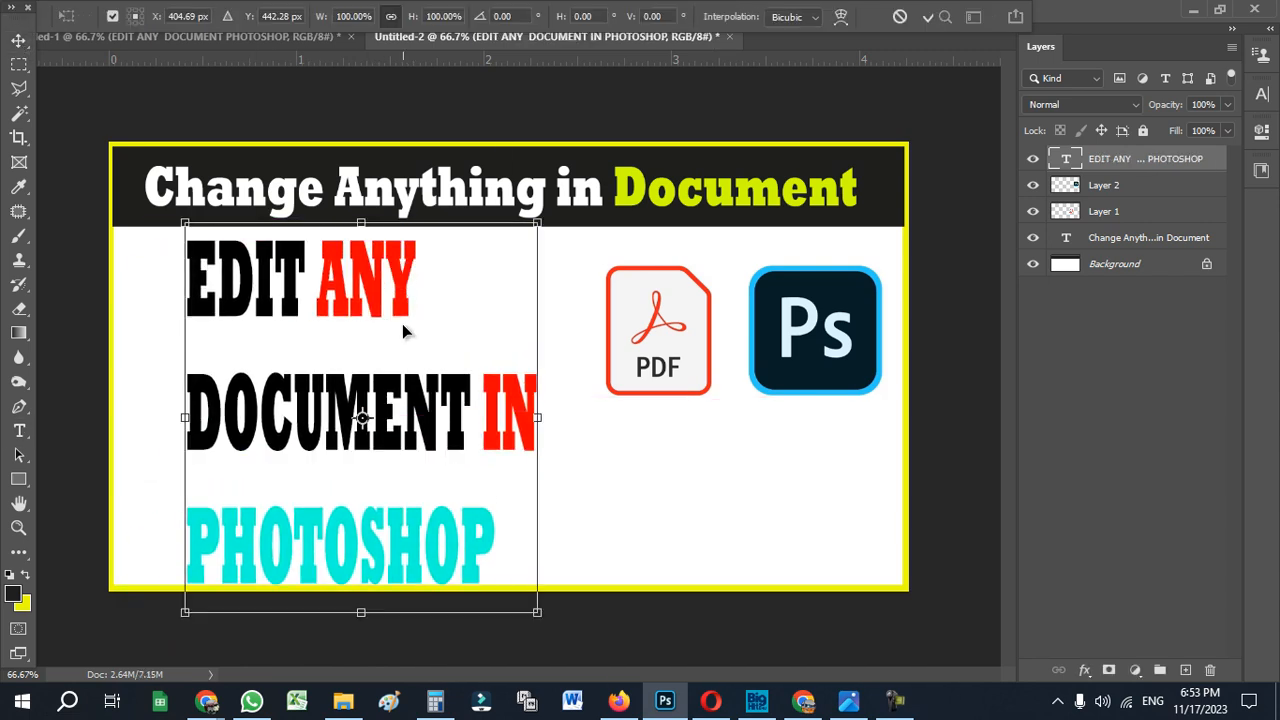
{"action": "left_click_drag", "start_coordinate": [537, 417], "coordinate": [621, 421]}
{"action": "key", "text": "ctrl+z"}
{"action": "left_click_drag", "start_coordinate": [472, 407], "coordinate": [417, 407]}
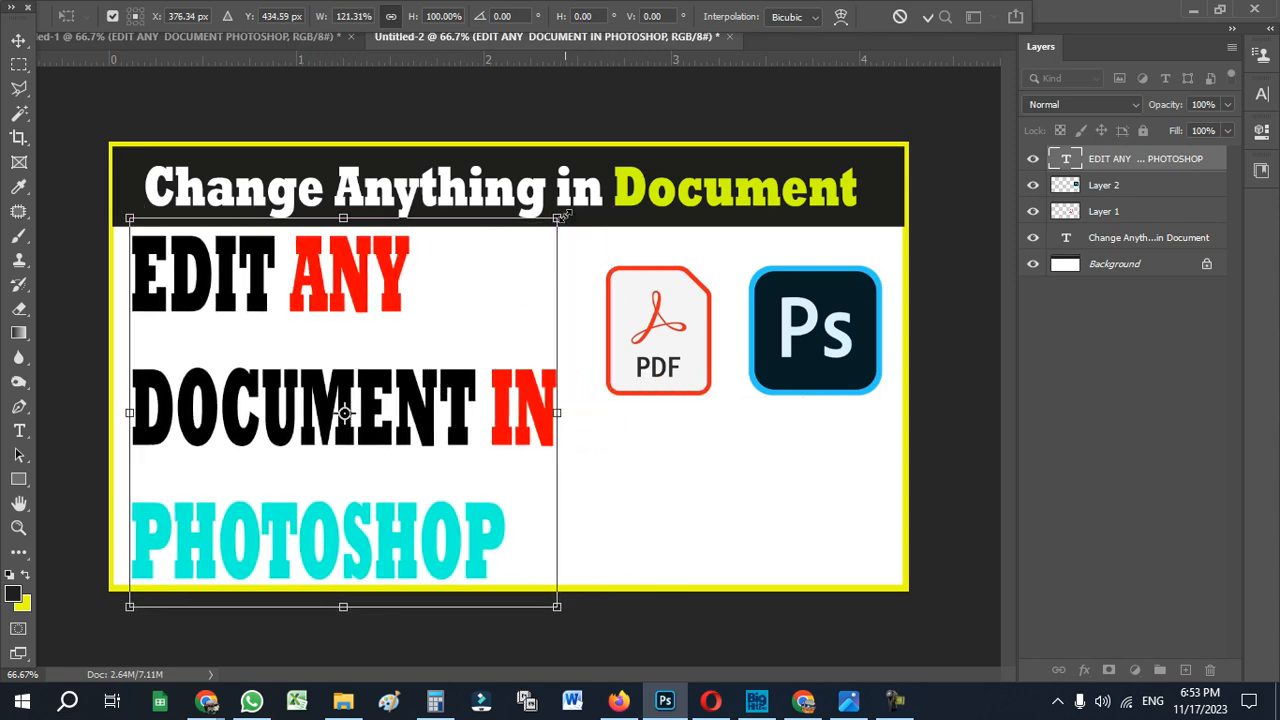
{"action": "mouse_move", "coordinate": [558, 219]}
{"action": "left_mouse_down"}
{"action": "mouse_move", "coordinate": [541, 247]}
{"action": "mouse_move", "coordinate": [542, 233]}
{"action": "left_mouse_up"}
{"action": "key", "text": "ctrl+z"}
{"action": "left_click_drag", "start_coordinate": [429, 341], "coordinate": [427, 328]}
{"action": "left_click_drag", "start_coordinate": [539, 595], "coordinate": [538, 596]}
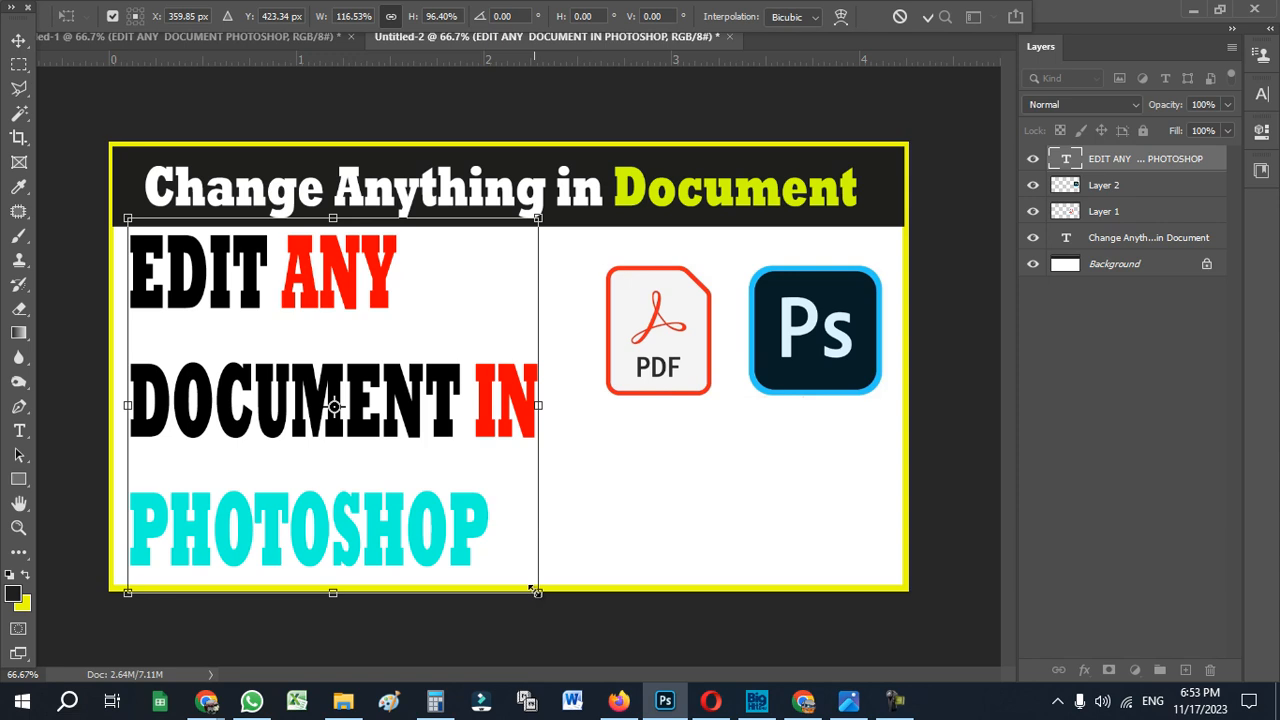
- Resize the three-line text to 125.56% width and 73.23% height, fitted between the yellow border and the PDF logo, and apply the transform
{"action": "left_click_drag", "start_coordinate": [128, 218], "coordinate": [160, 266]}
{"action": "left_click_drag", "start_coordinate": [240, 340], "coordinate": [224, 307]}
{"action": "left_click_drag", "start_coordinate": [333, 560], "coordinate": [333, 508]}
{"action": "left_click_drag", "start_coordinate": [357, 411], "coordinate": [350, 397]}
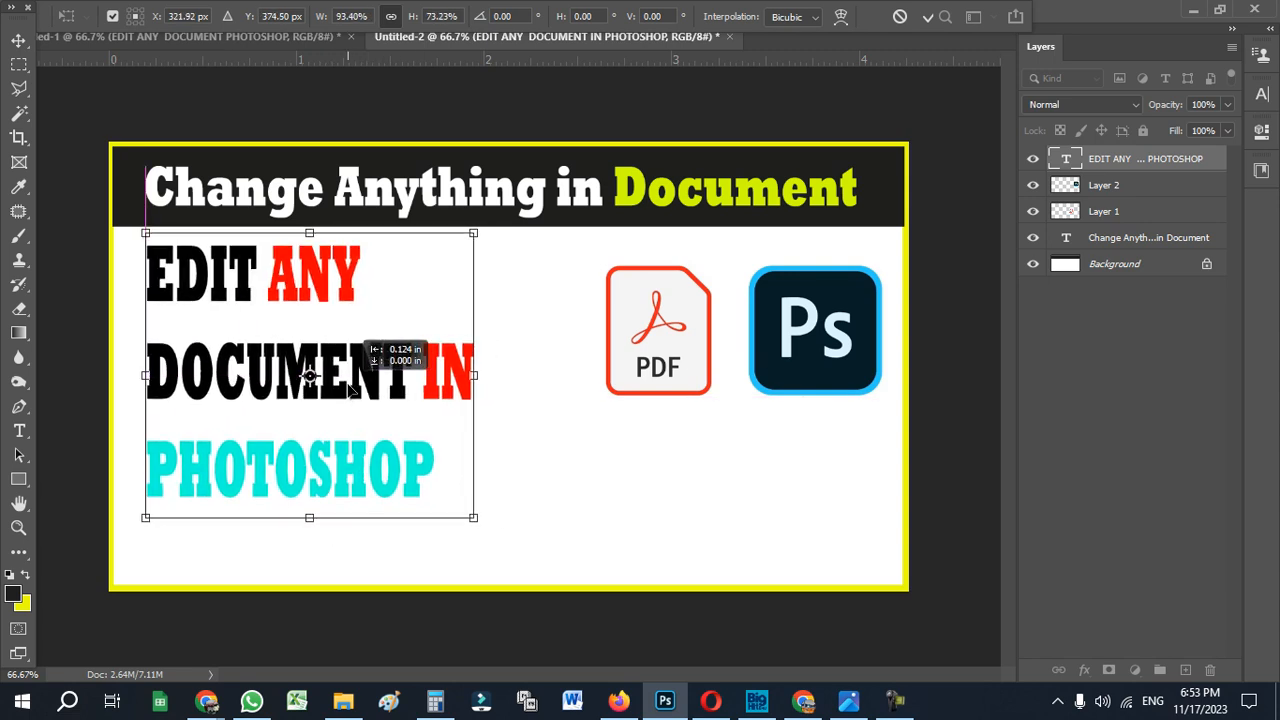
{"action": "left_click_drag", "start_coordinate": [488, 373], "coordinate": [583, 376]}
{"action": "left_click_drag", "start_coordinate": [147, 376], "coordinate": [136, 376]}
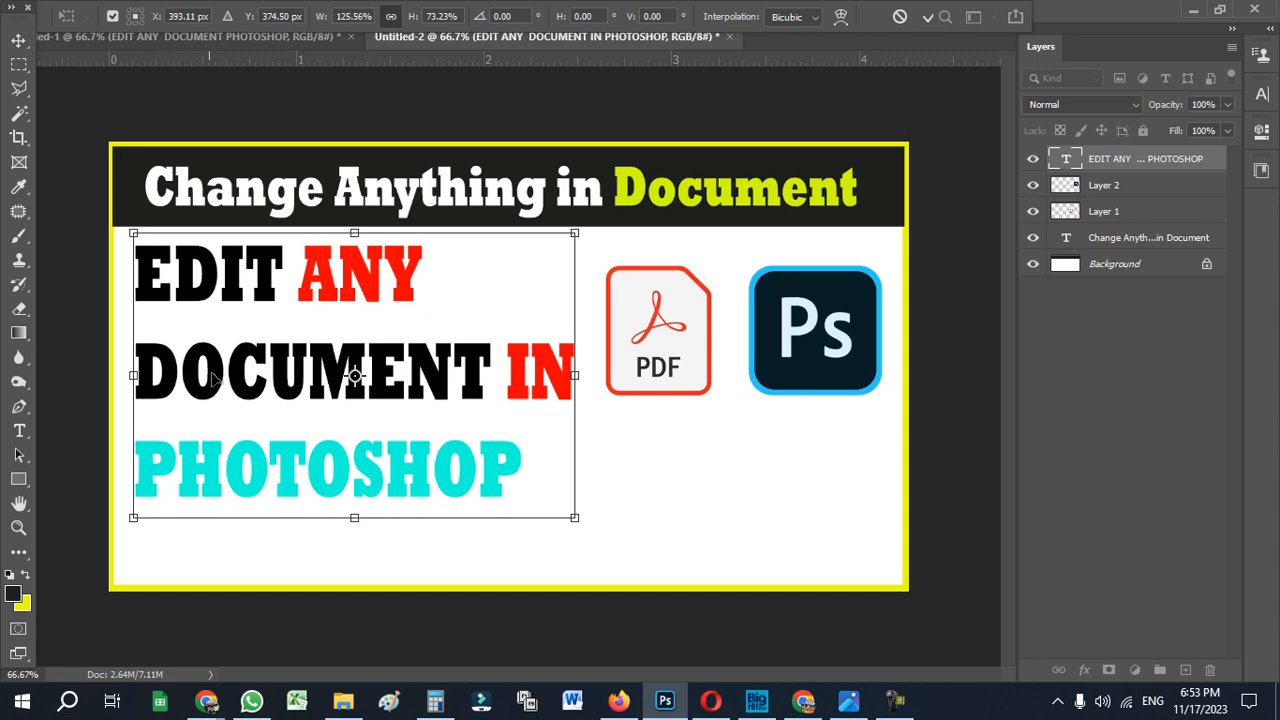
{"action": "key", "text": "Return"}
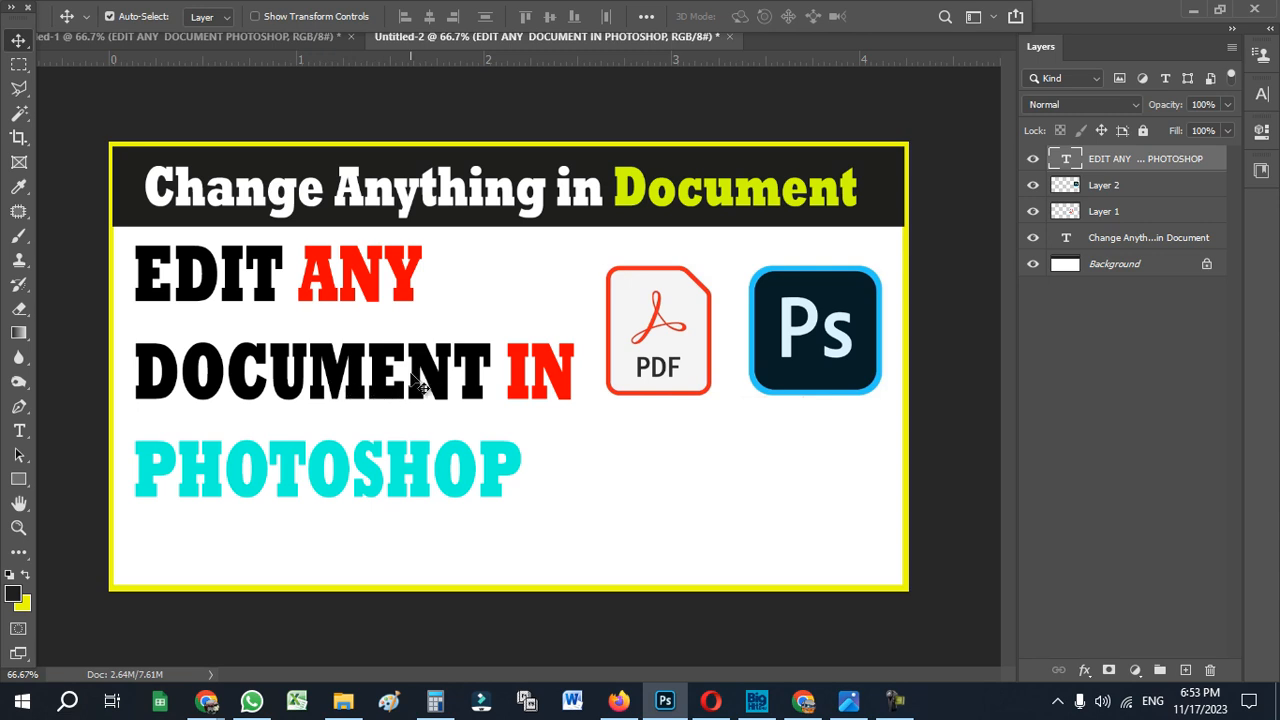
- In the finished sample, move the "EDIT PDF IN PHOTOSHOP" text right, clear of the larger "PHOTOSHOP" word
{"action": "left_click", "coordinate": [212, 42]}
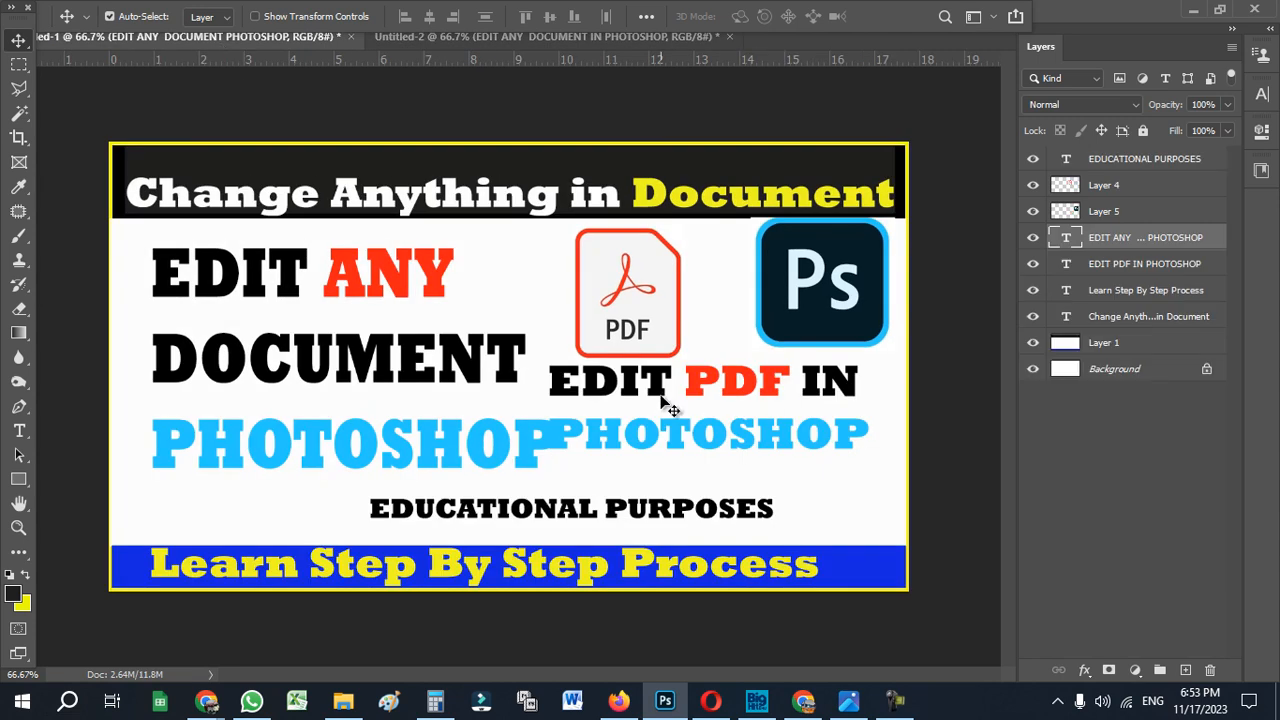
{"action": "left_click_drag", "start_coordinate": [676, 392], "coordinate": [705, 390]}
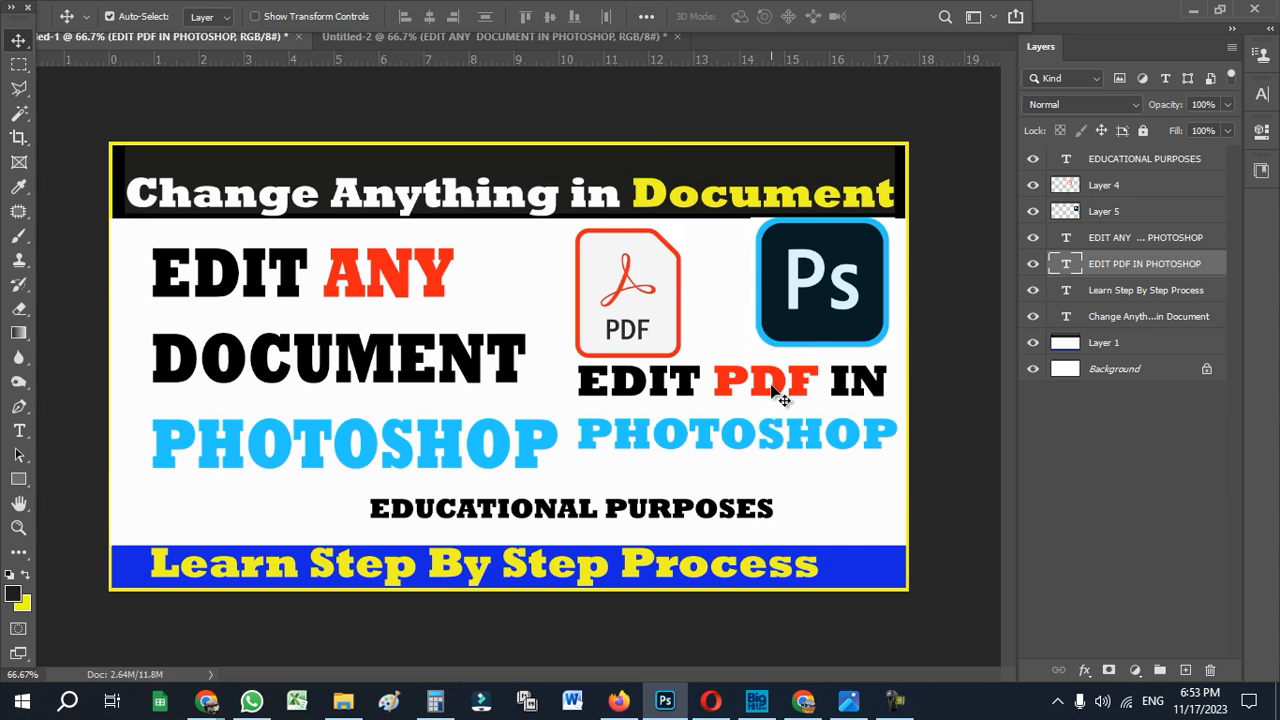
- Copy the "EDIT PDF IN PHOTOSHOP" text from the finished sample into the new document, beneath the PDF and Ps logos
{"action": "left_click", "coordinate": [397, 38]}
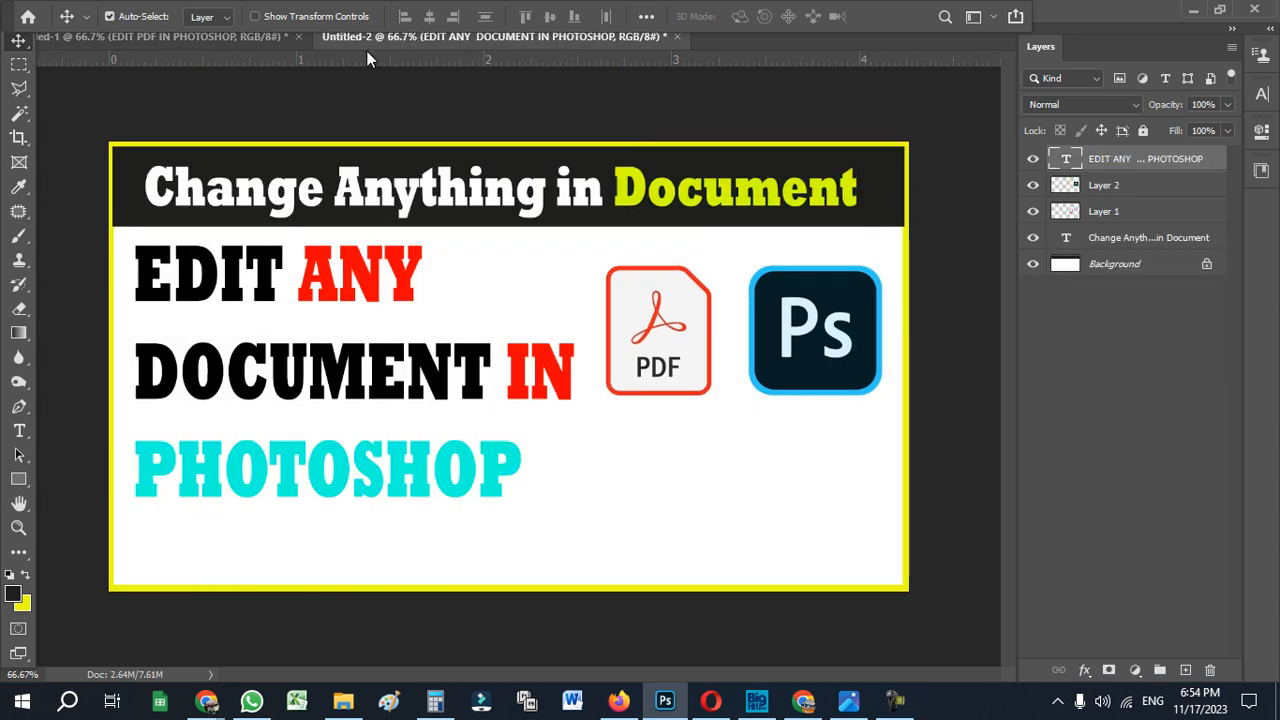
{"action": "left_click", "coordinate": [200, 38]}
{"action": "left_click_drag", "start_coordinate": [740, 390], "coordinate": [574, 437]}
- In the copied text, set the word "EDIT" to black 000000 and the word "PDF" to a stronger bright red
{"action": "left_click", "coordinate": [18, 434]}
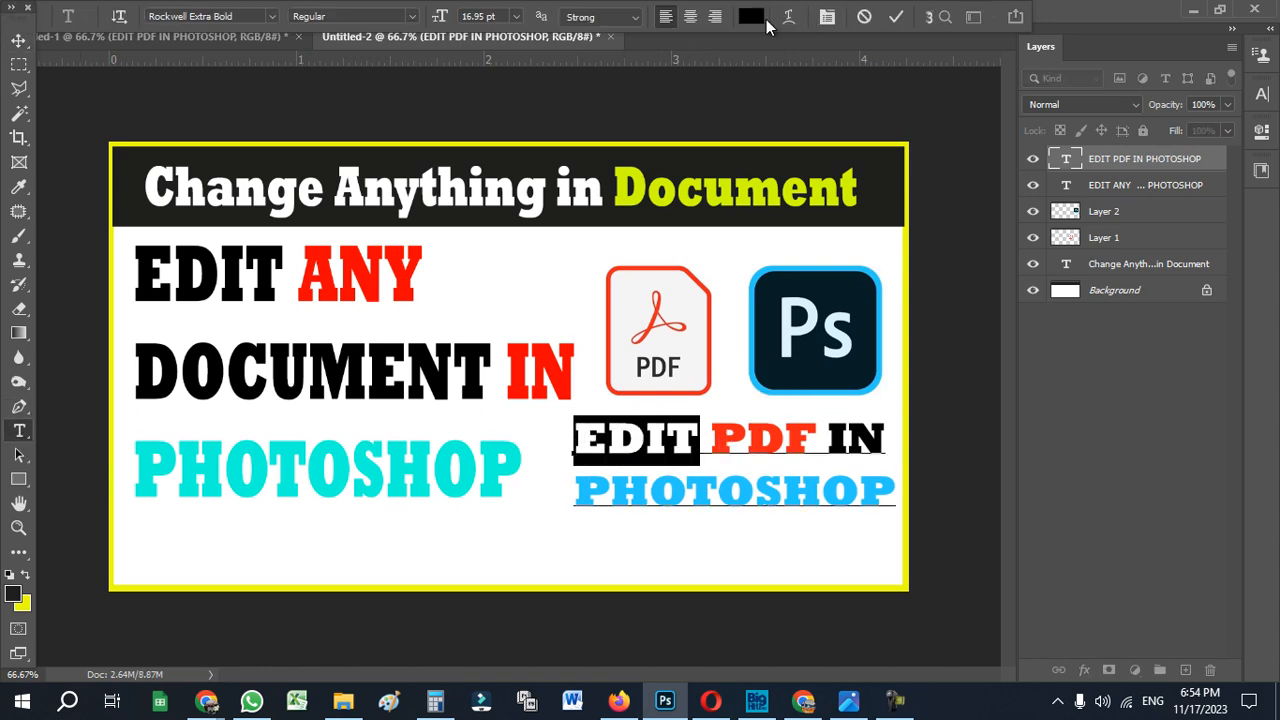
{"action": "left_click", "coordinate": [751, 16]}
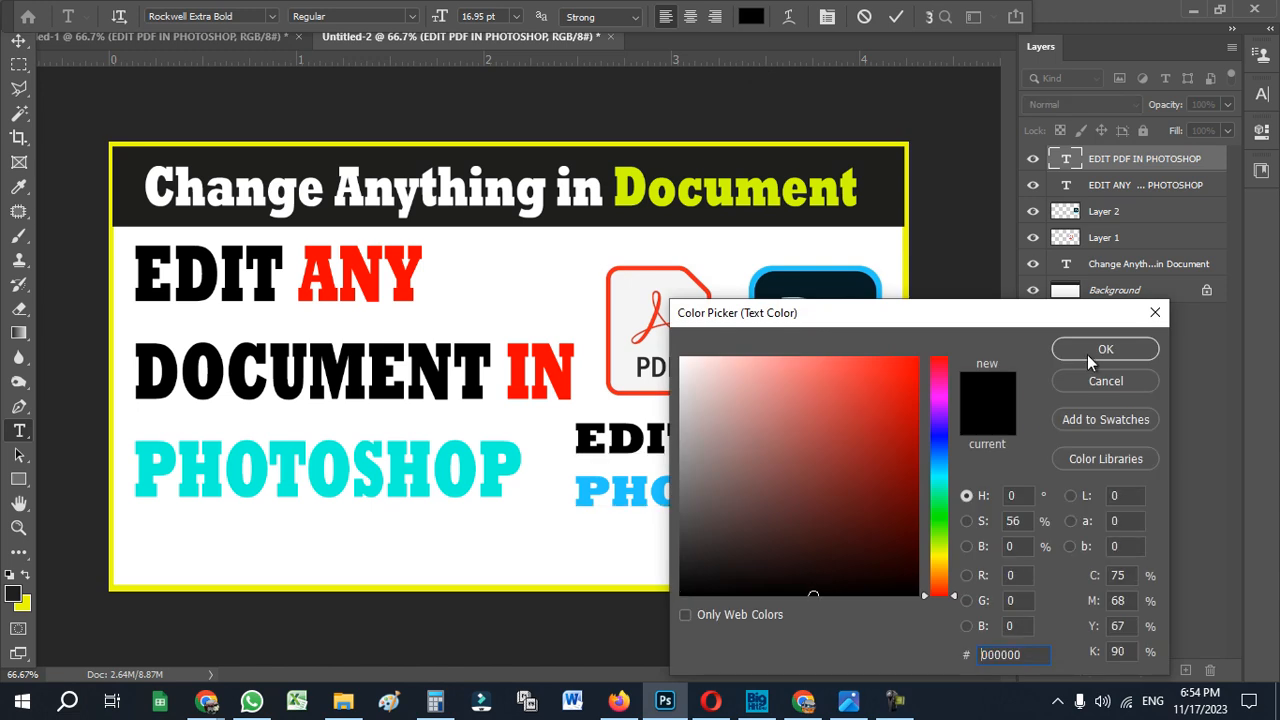
{"action": "left_click", "coordinate": [1104, 346]}
{"action": "left_click_drag", "start_coordinate": [711, 437], "coordinate": [804, 440]}
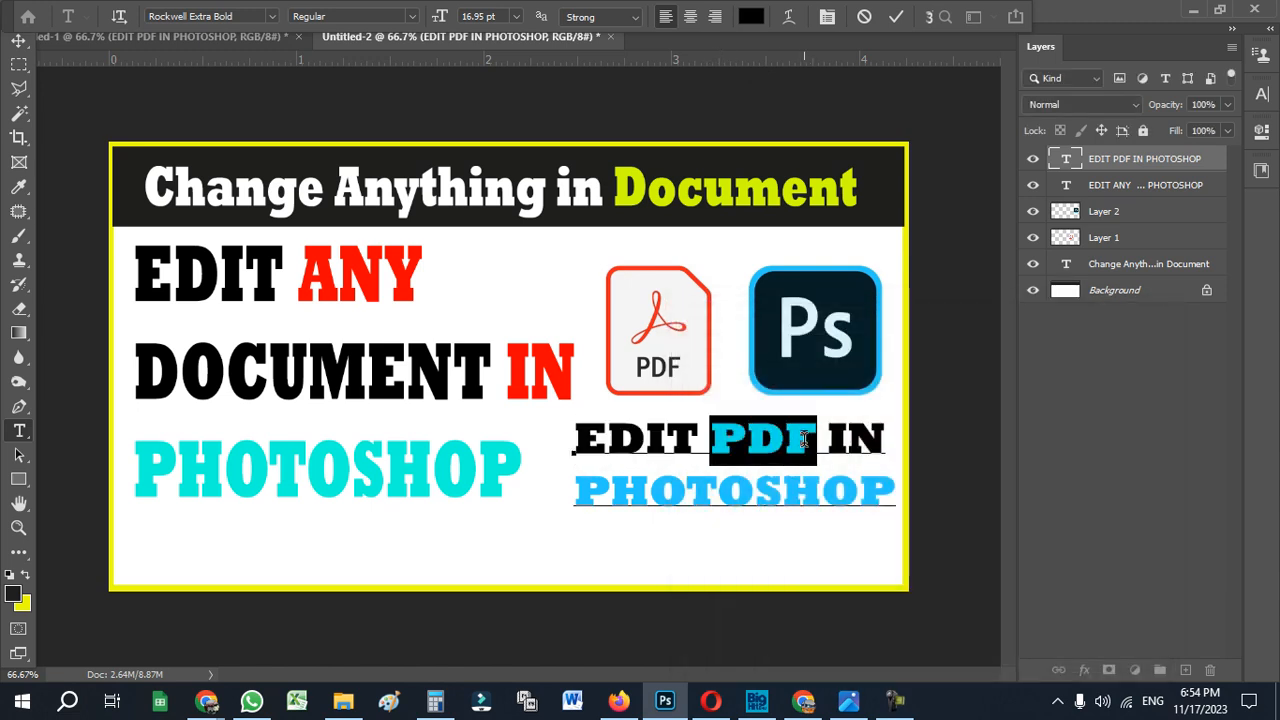
{"action": "left_click", "coordinate": [751, 16]}
{"action": "left_click", "coordinate": [915, 358]}
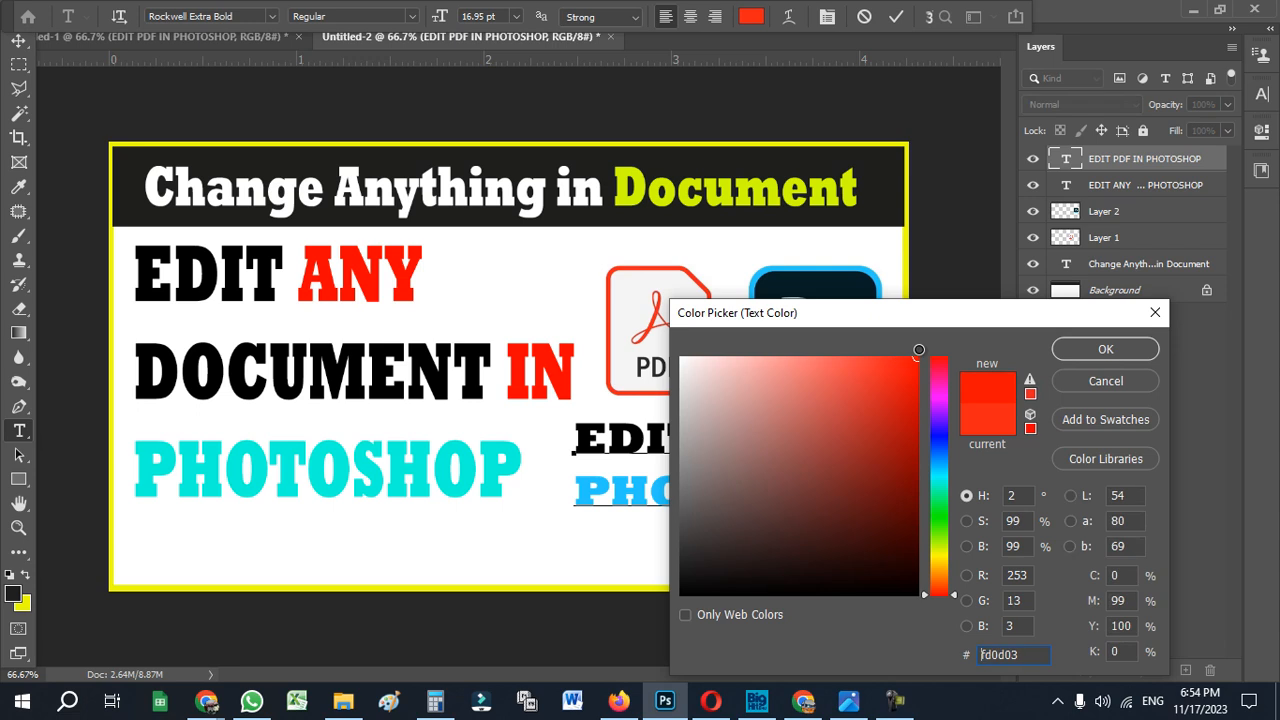
{"action": "left_click", "coordinate": [1090, 349]}
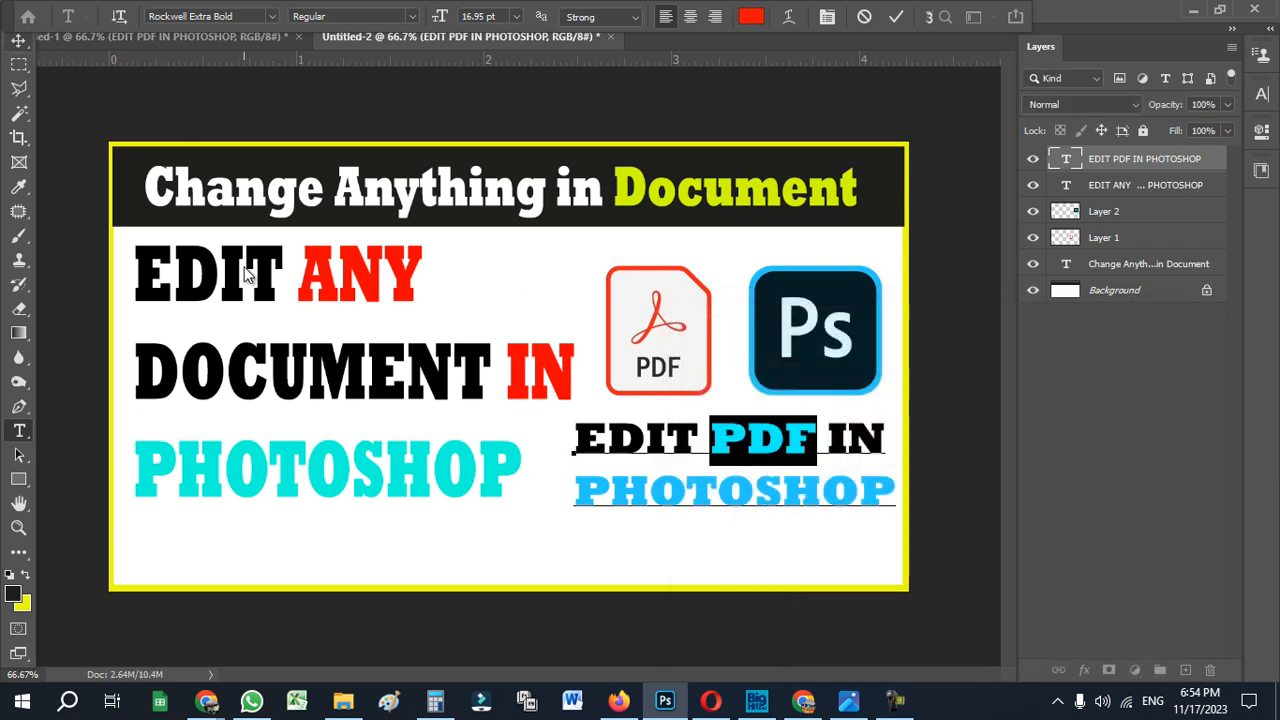
{"action": "left_click", "coordinate": [19, 41]}
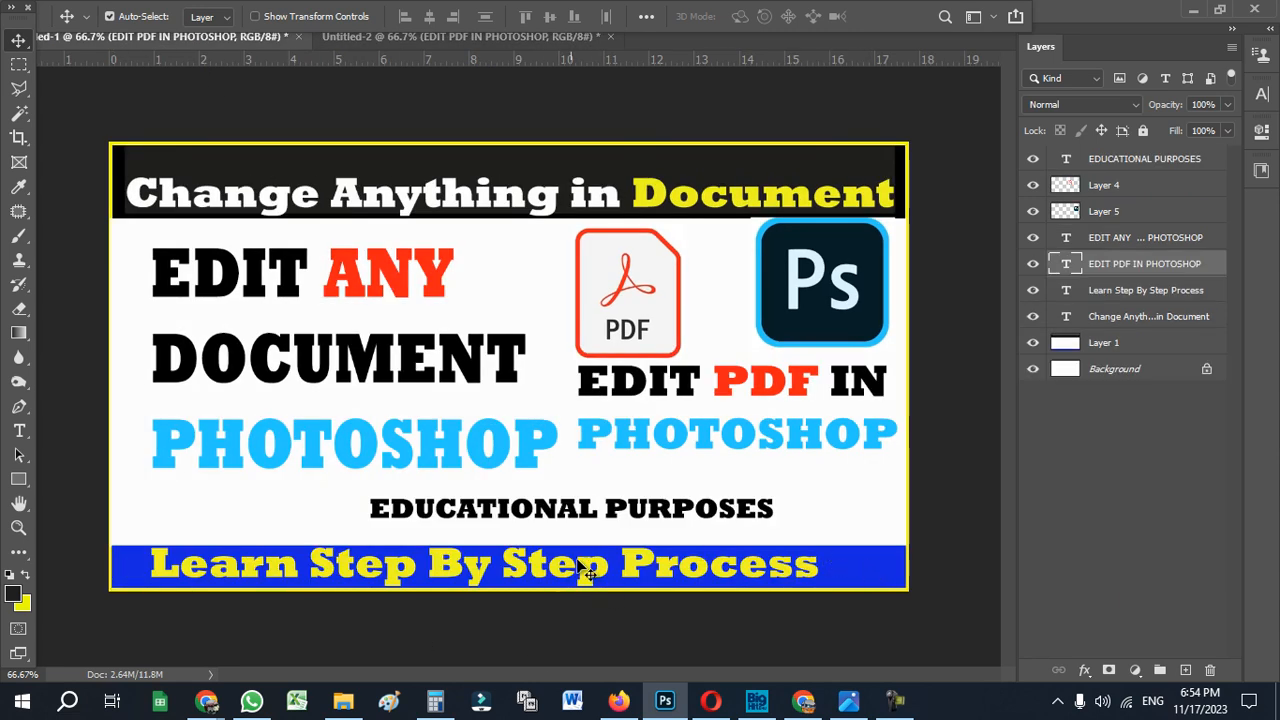
- In the new document, make a rectangular selection across the empty lower strip, spanning the inside of the yellow border below the text
{"action": "left_click", "coordinate": [526, 41]}
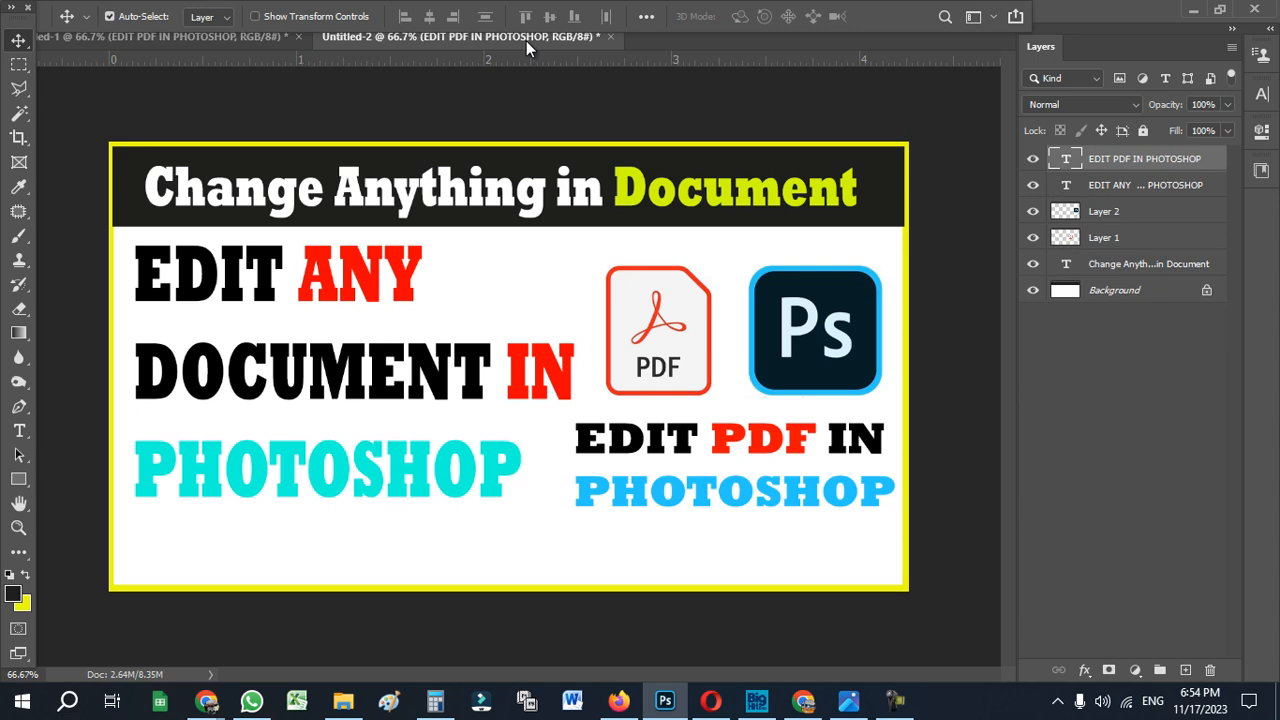
{"action": "left_click", "coordinate": [19, 66]}
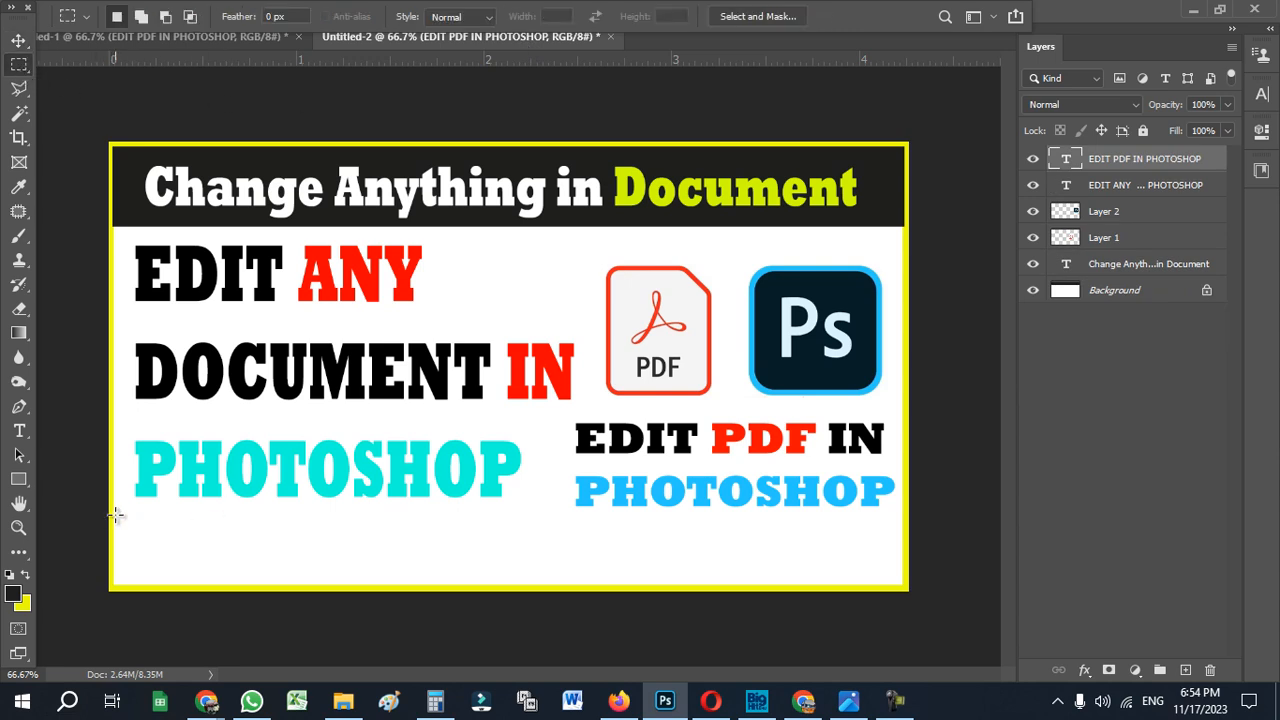
{"action": "left_click_drag", "start_coordinate": [114, 515], "coordinate": [904, 590]}
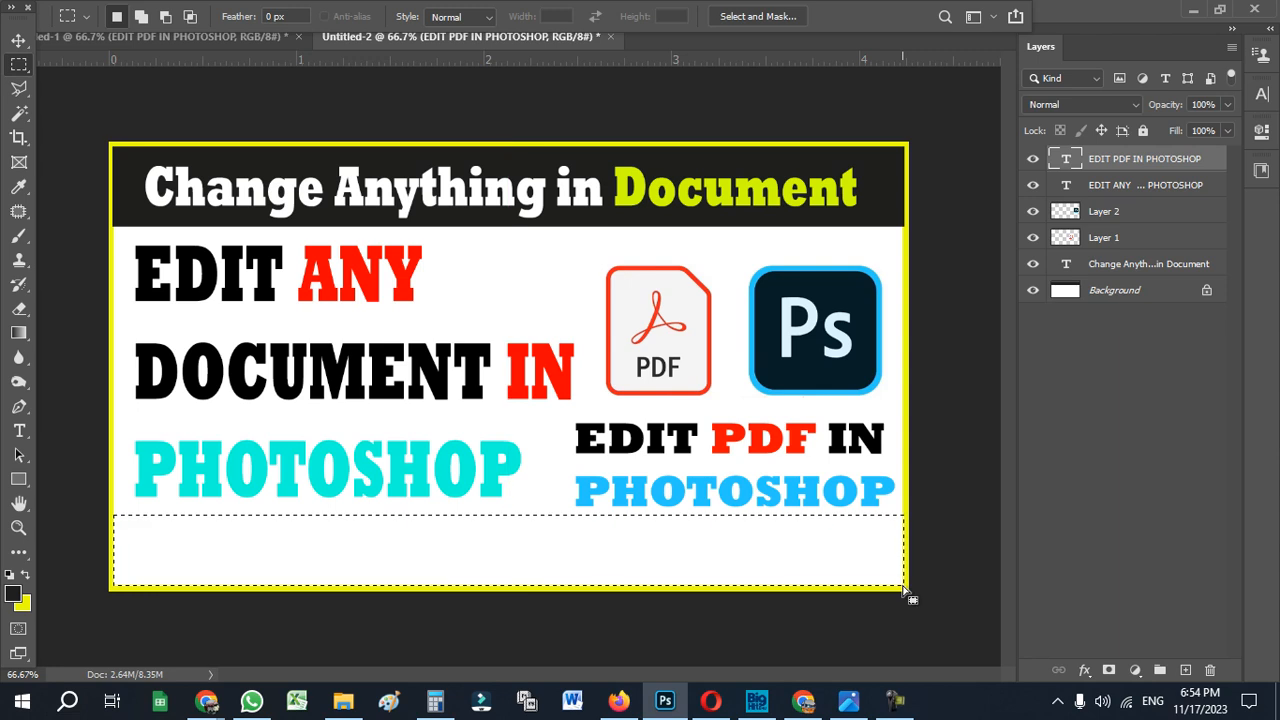
- Set the foreground colour to blue 093eeb
{"action": "left_click", "coordinate": [17, 596]}
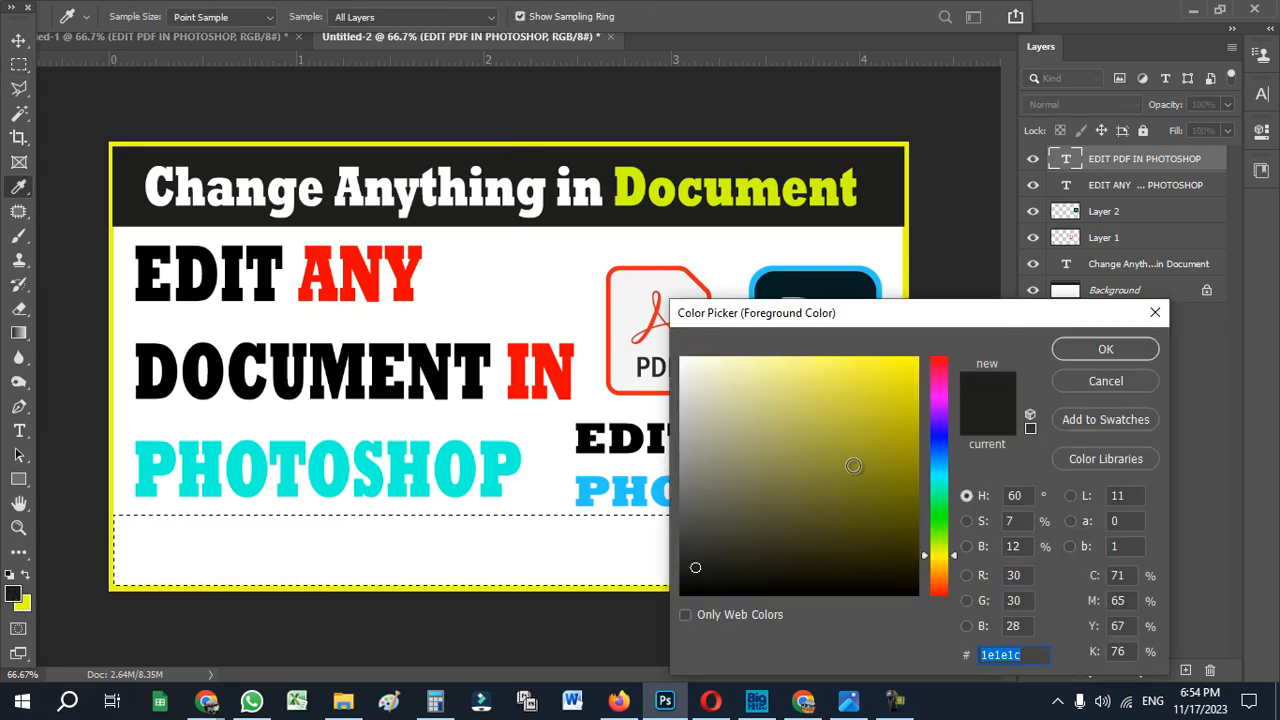
{"action": "left_click", "coordinate": [930, 446]}
{"action": "left_click", "coordinate": [895, 700]}
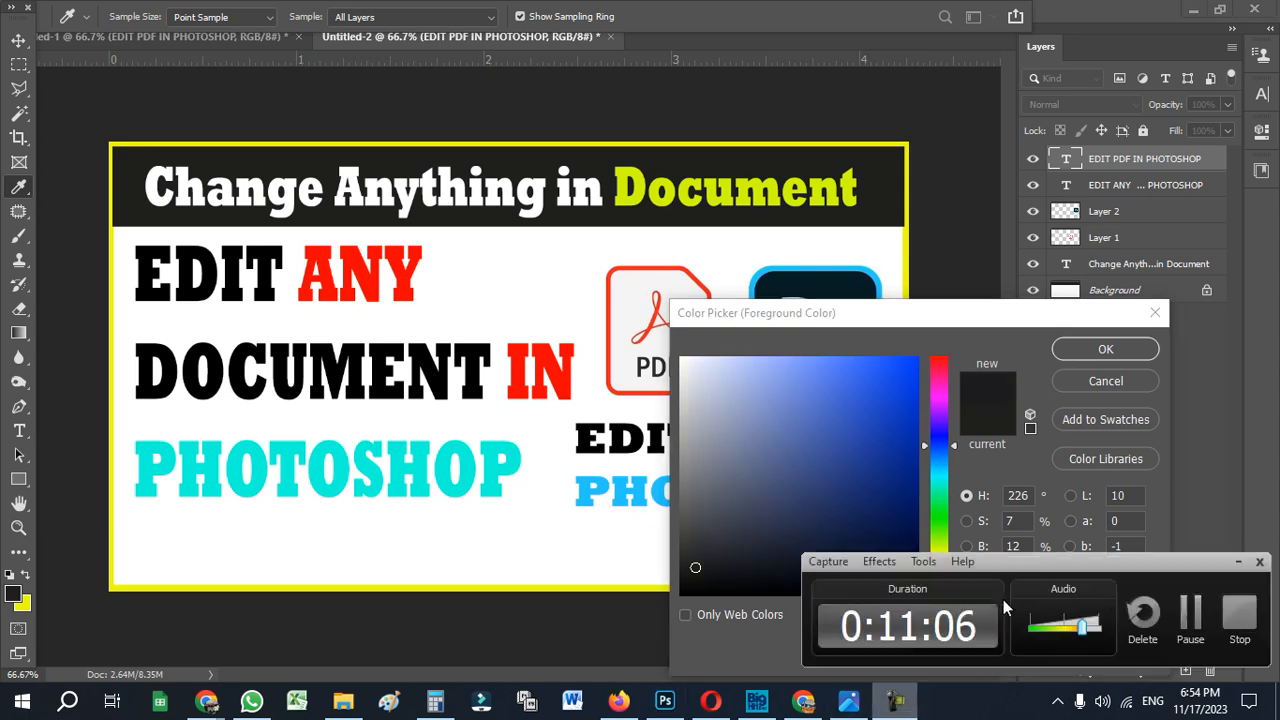
{"action": "left_click", "coordinate": [1190, 615]}
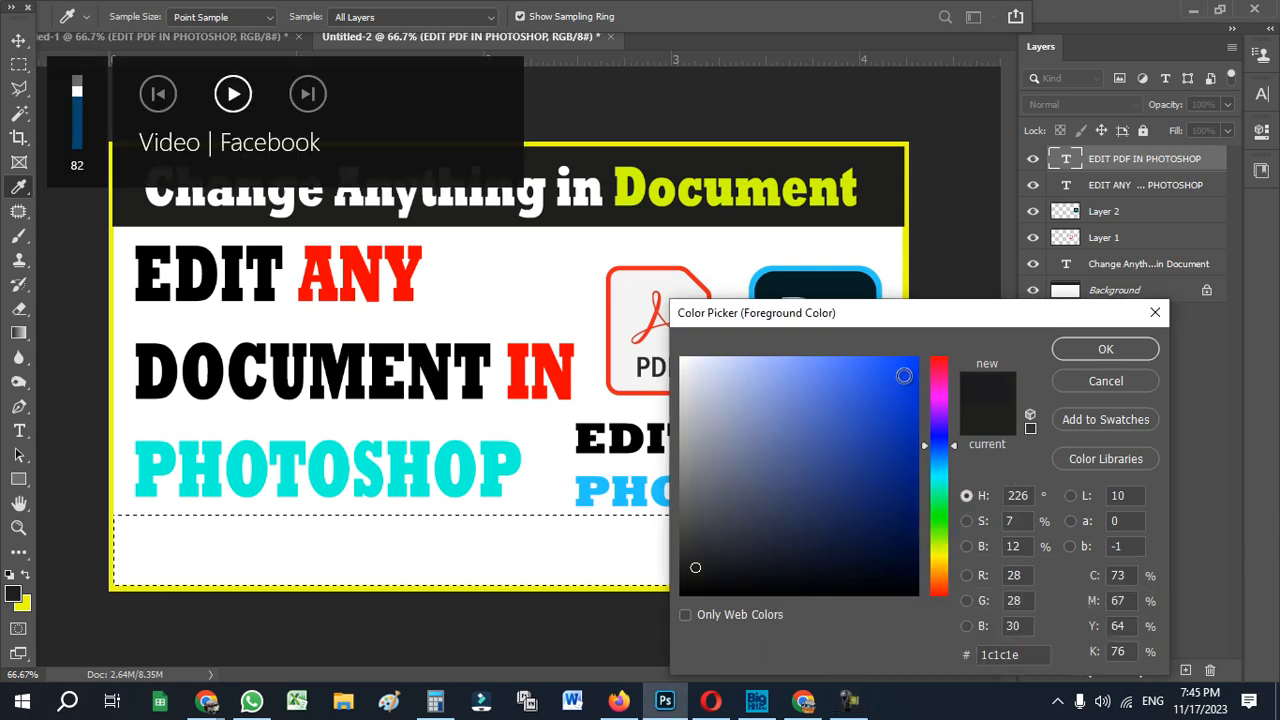
{"action": "left_click", "coordinate": [909, 375]}
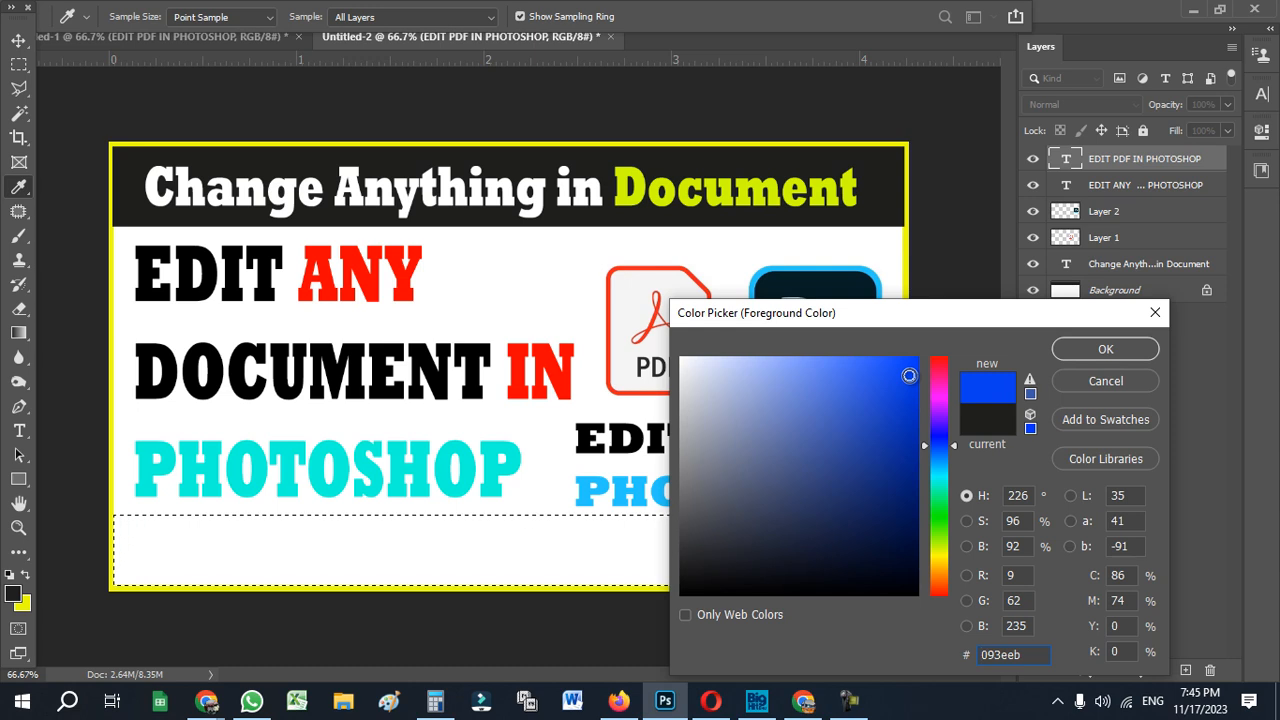
{"action": "left_click", "coordinate": [1091, 351]}
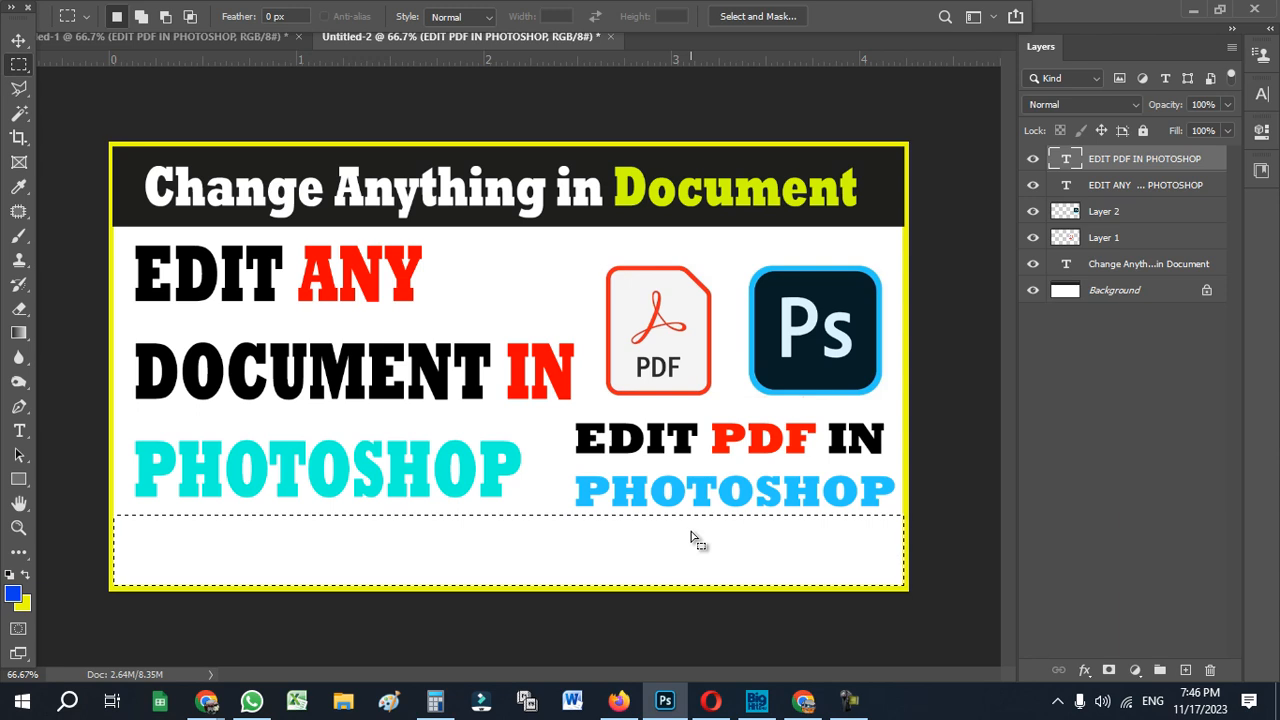
- Fill the selected strip on the Background layer with the blue foreground colour and clear the selection
{"action": "left_click", "coordinate": [1110, 292]}
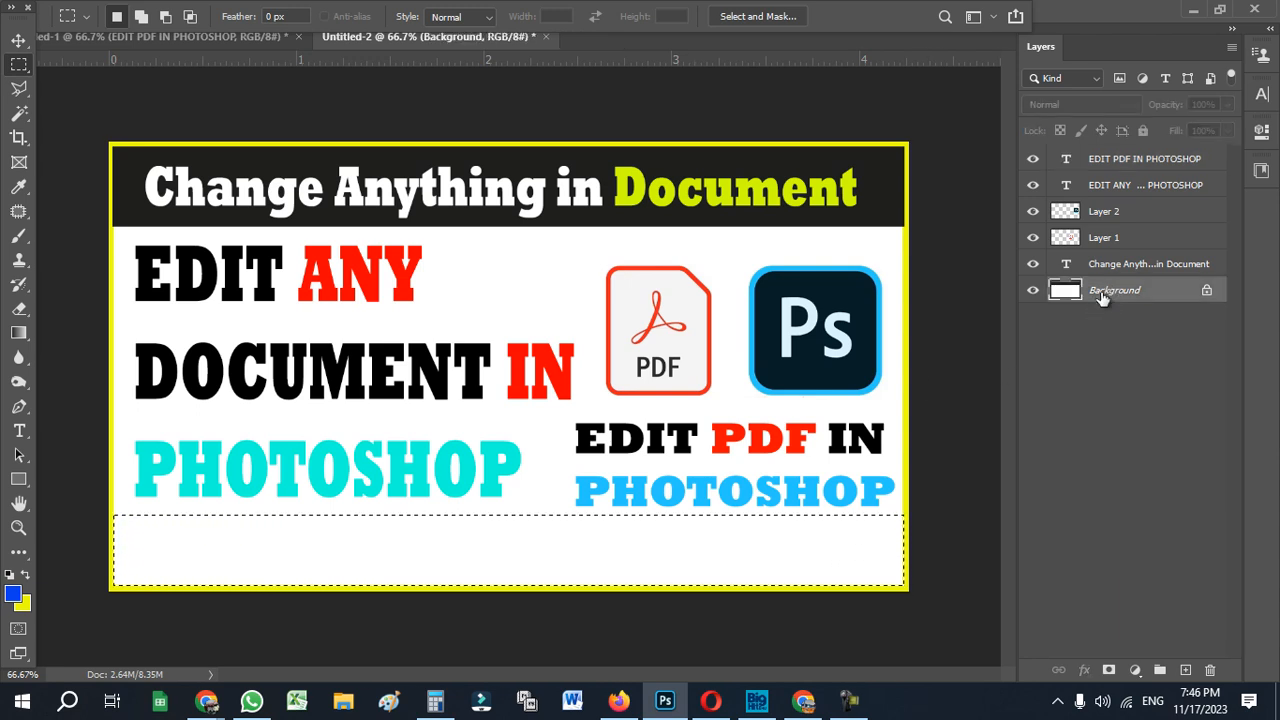
{"action": "key", "text": "alt+BackSpace"}
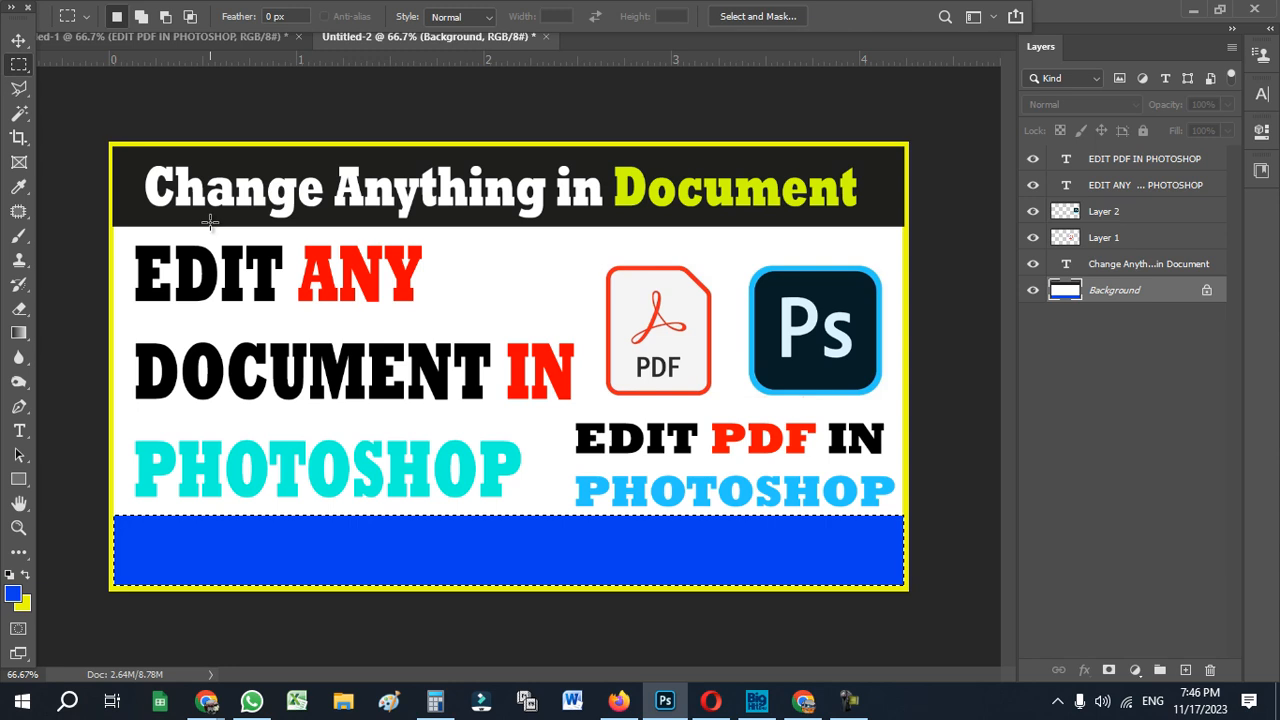
{"action": "key", "text": "ctrl+d"}
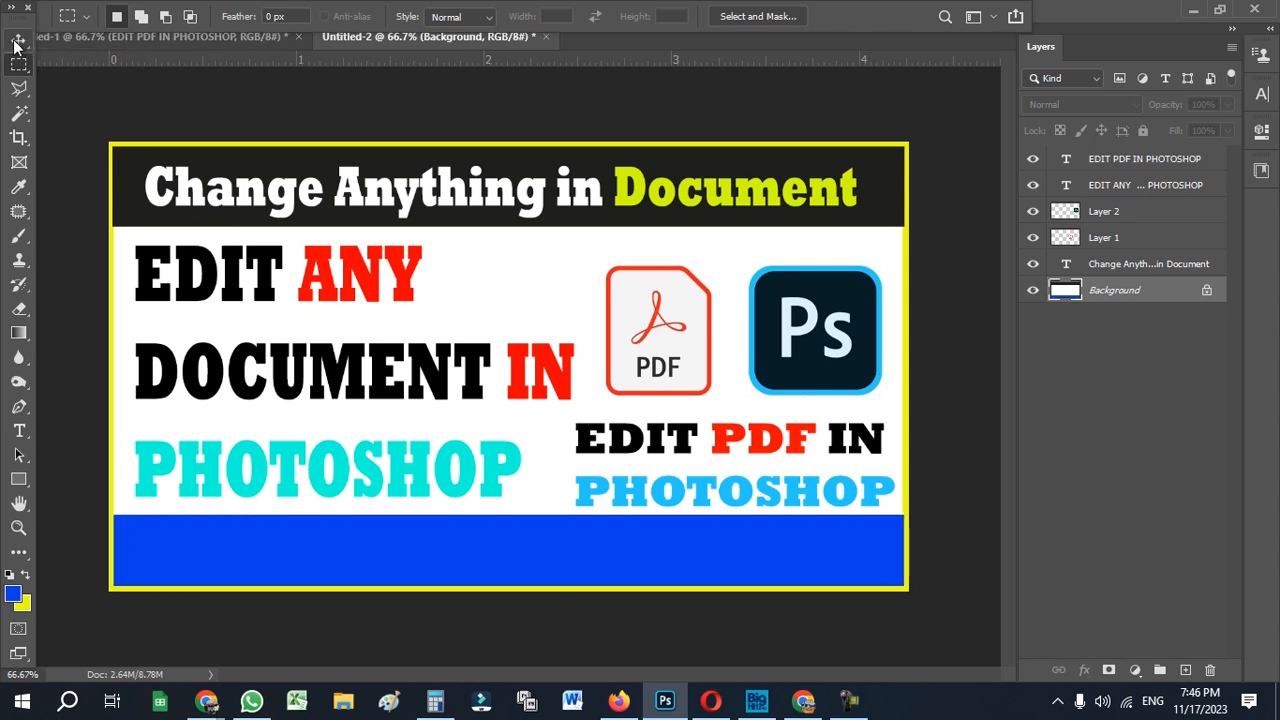
{"action": "left_click", "coordinate": [111, 41]}
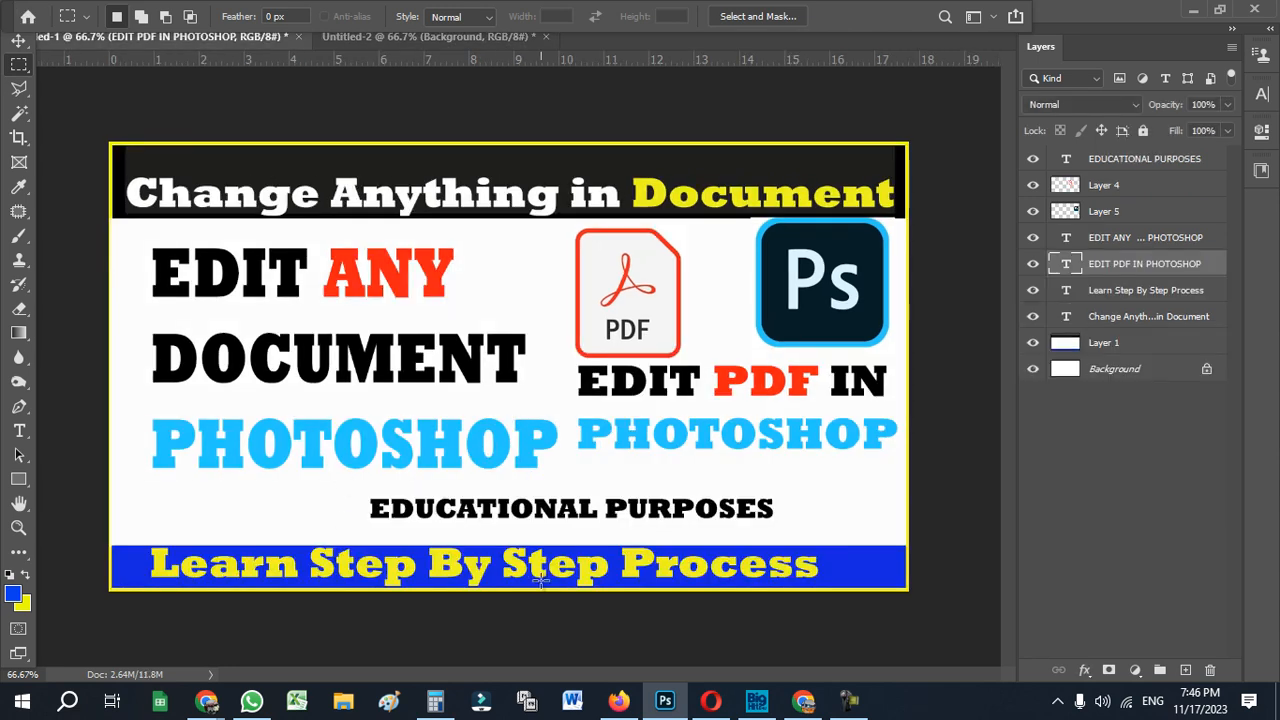
{"action": "left_click", "coordinate": [488, 39]}
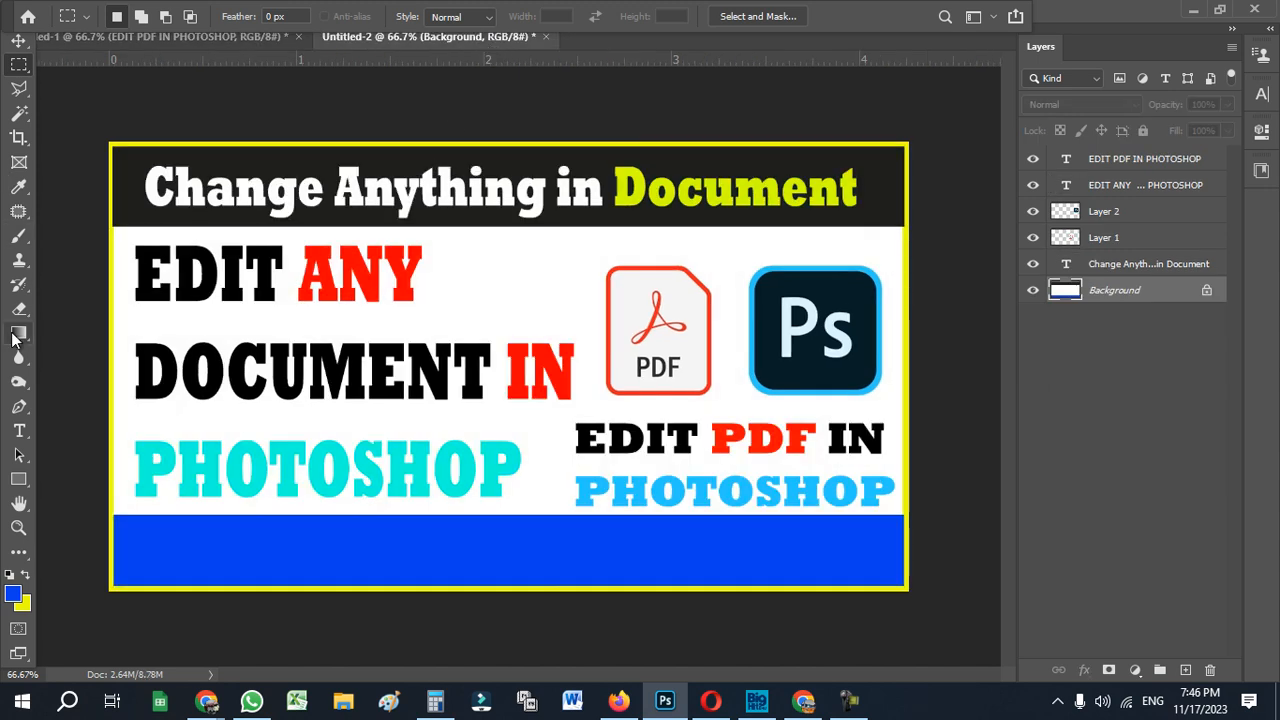
{"action": "left_click", "coordinate": [20, 432]}
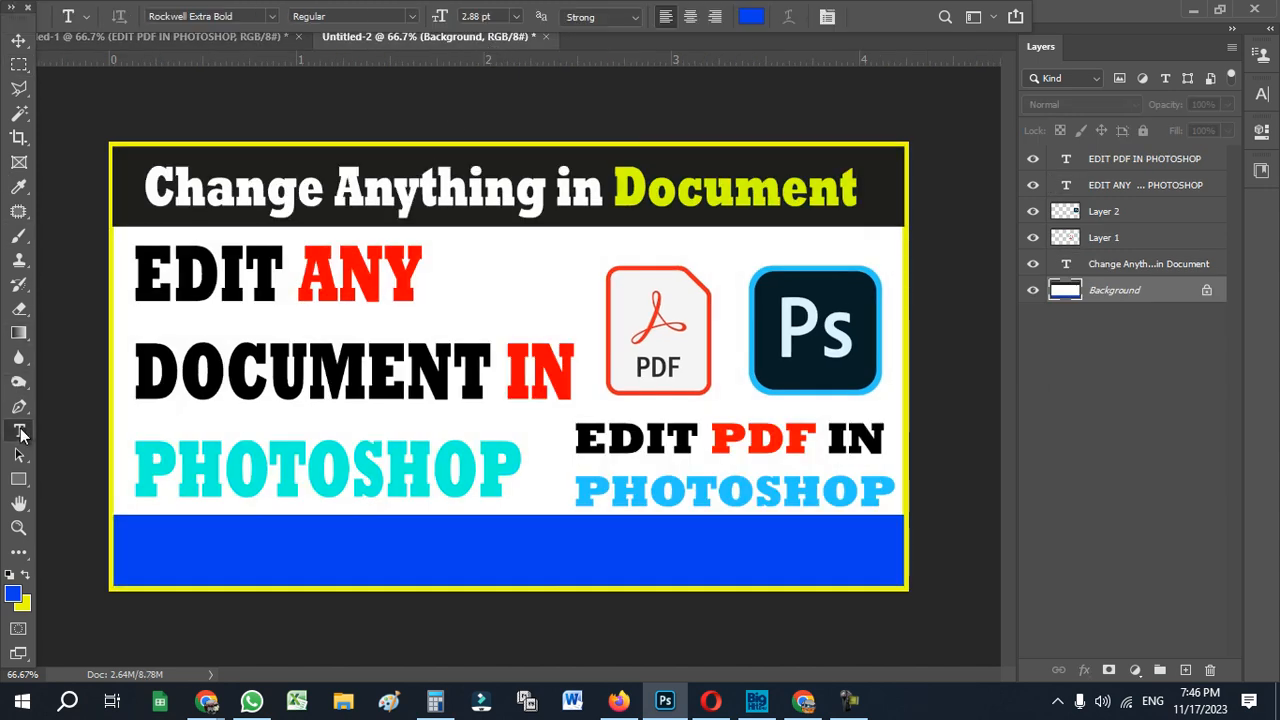
{"action": "left_click", "coordinate": [152, 545]}
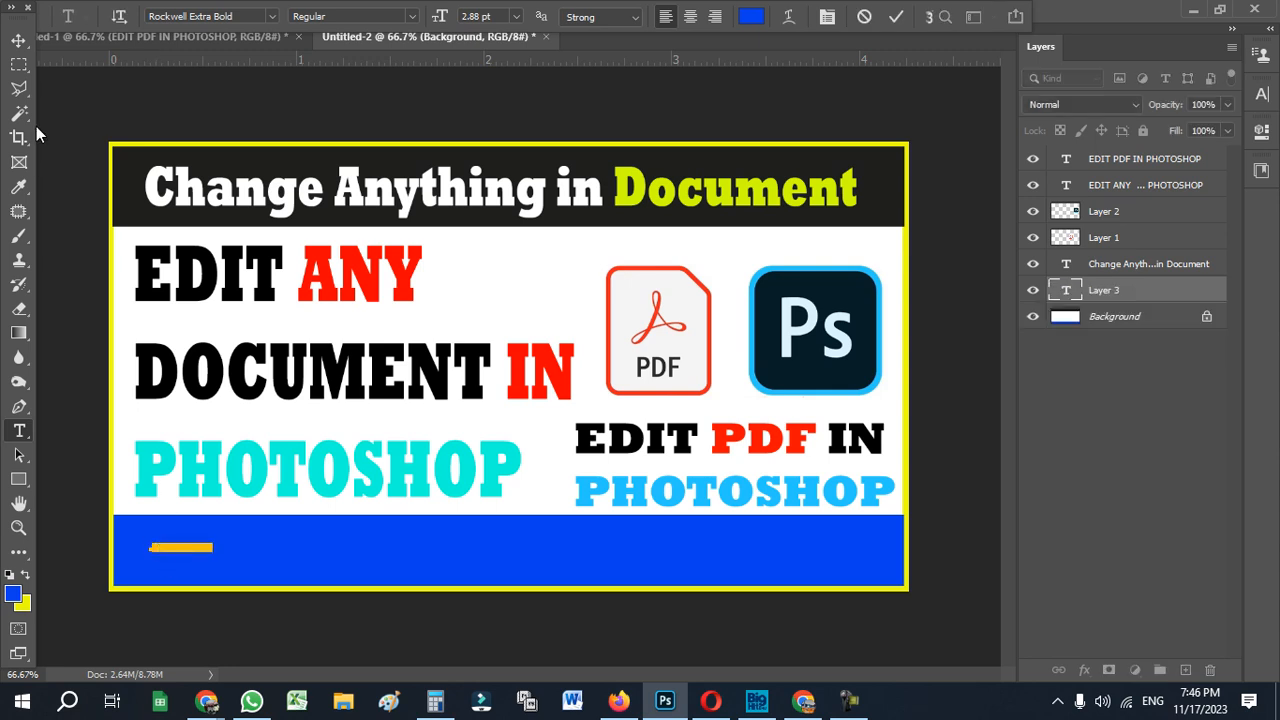
{"action": "key", "text": "Escape"}
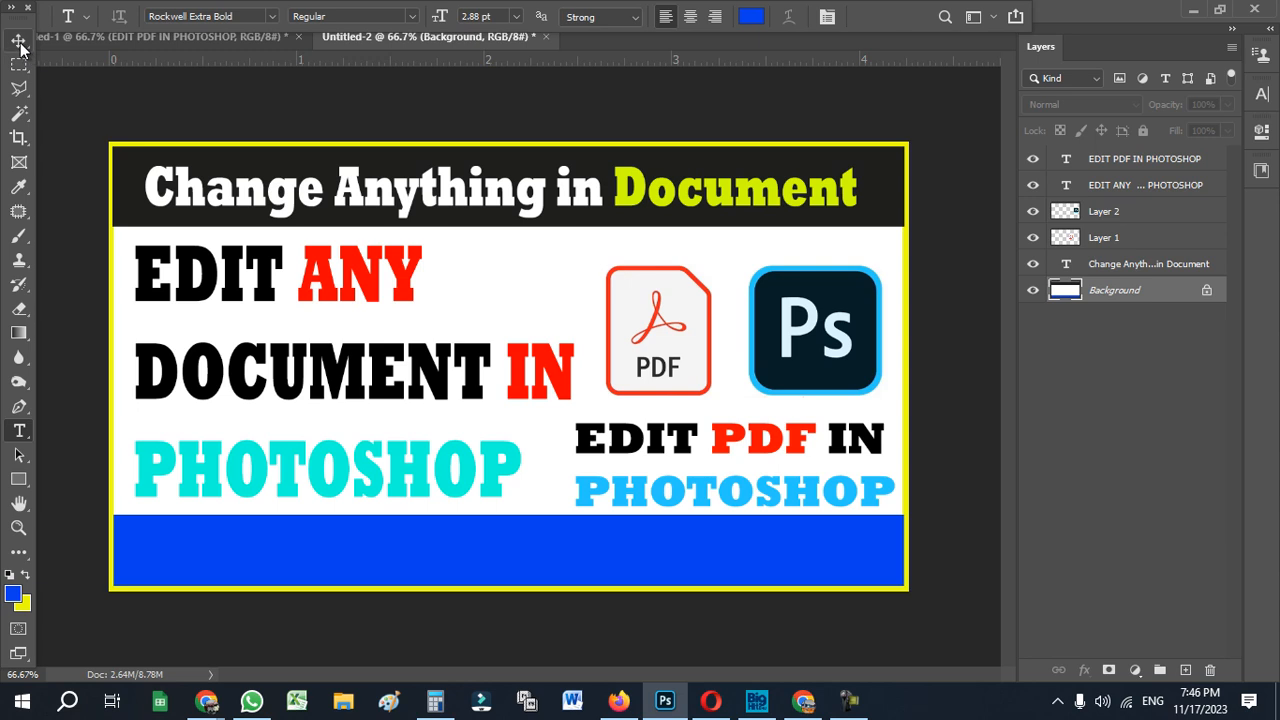
- Place a new text line on the blue strip, leaving its placeholder text in place, and finish text editing
{"action": "left_click", "coordinate": [19, 42]}
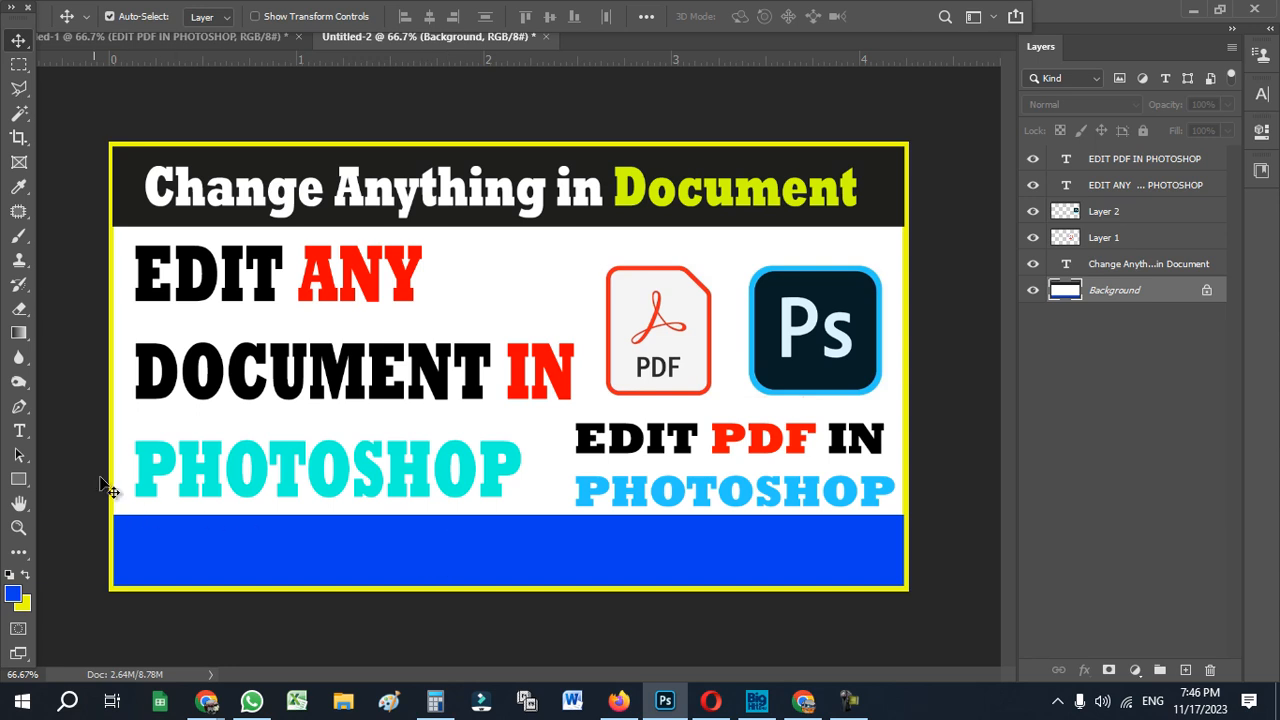
{"action": "left_click", "coordinate": [19, 431]}
{"action": "left_click", "coordinate": [178, 546]}
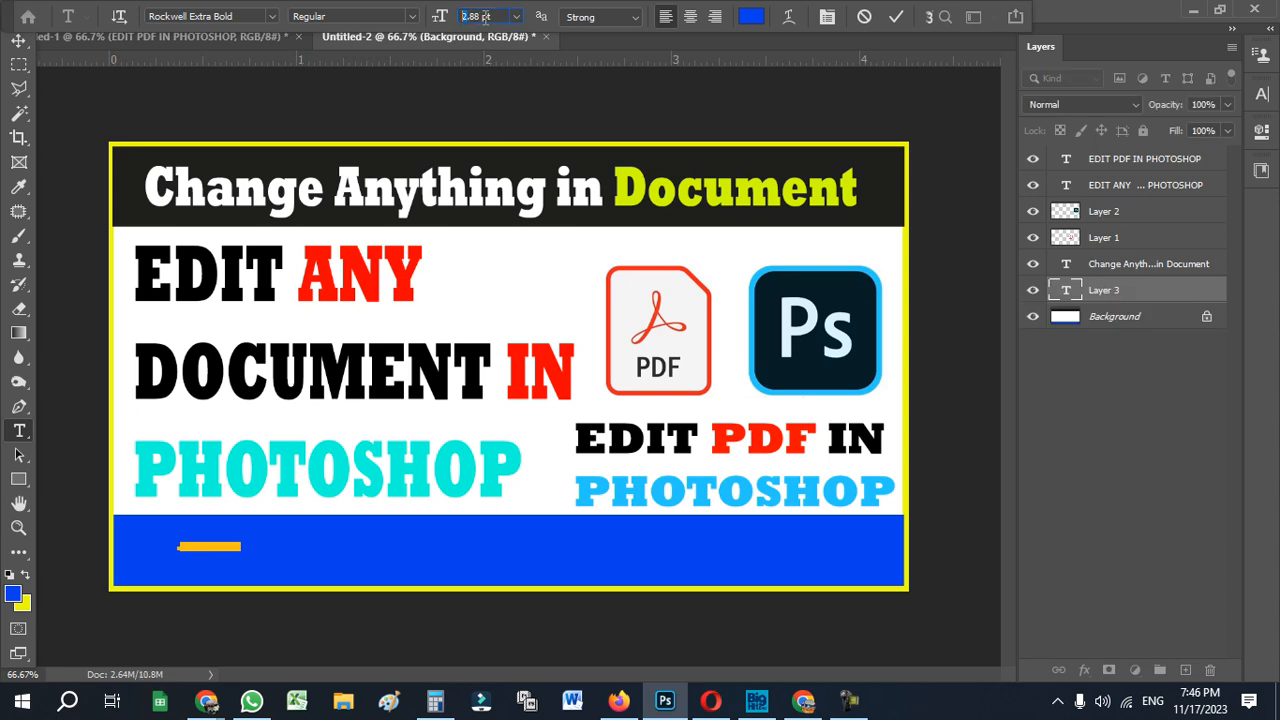
{"action": "left_click", "coordinate": [19, 42]}
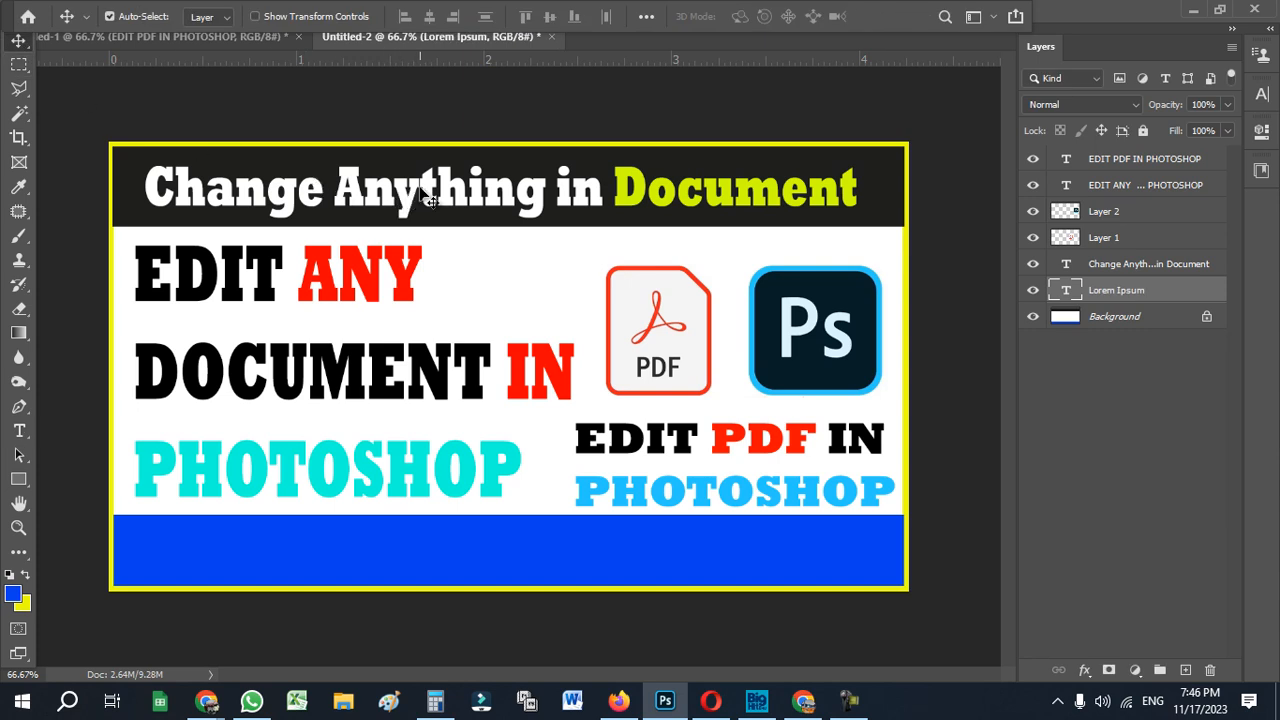
- Duplicate the "Change Anything in Document" header text onto the blue strip and replace the copy's wording with "Learn Step By Step Process"
{"action": "left_click", "coordinate": [430, 196]}
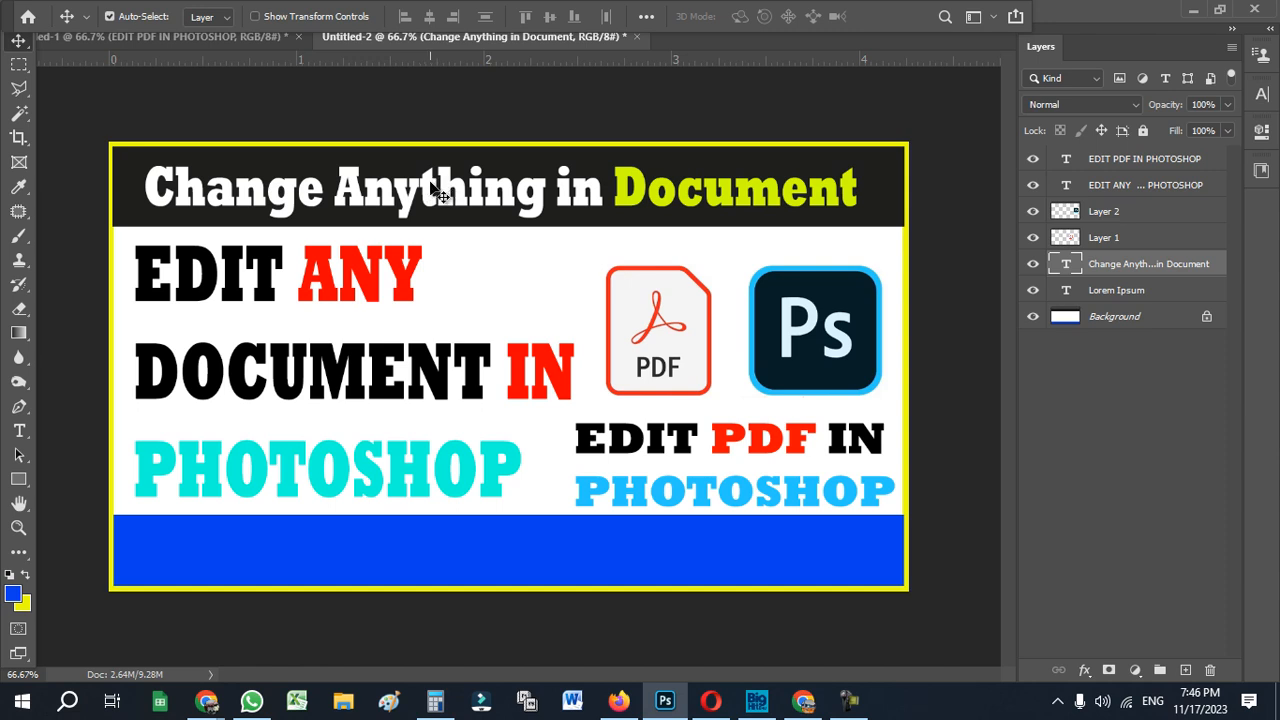
{"action": "left_click_drag", "start_coordinate": [427, 182], "coordinate": [440, 550]}
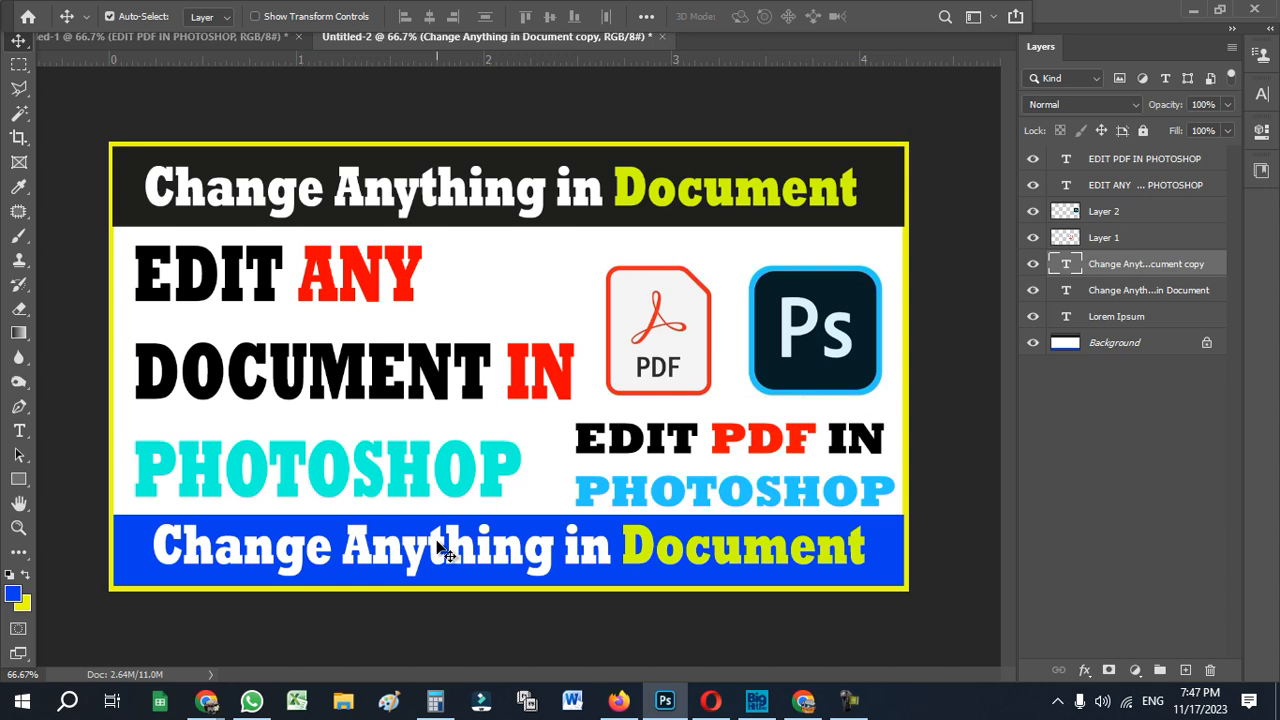
{"action": "left_click", "coordinate": [19, 430]}
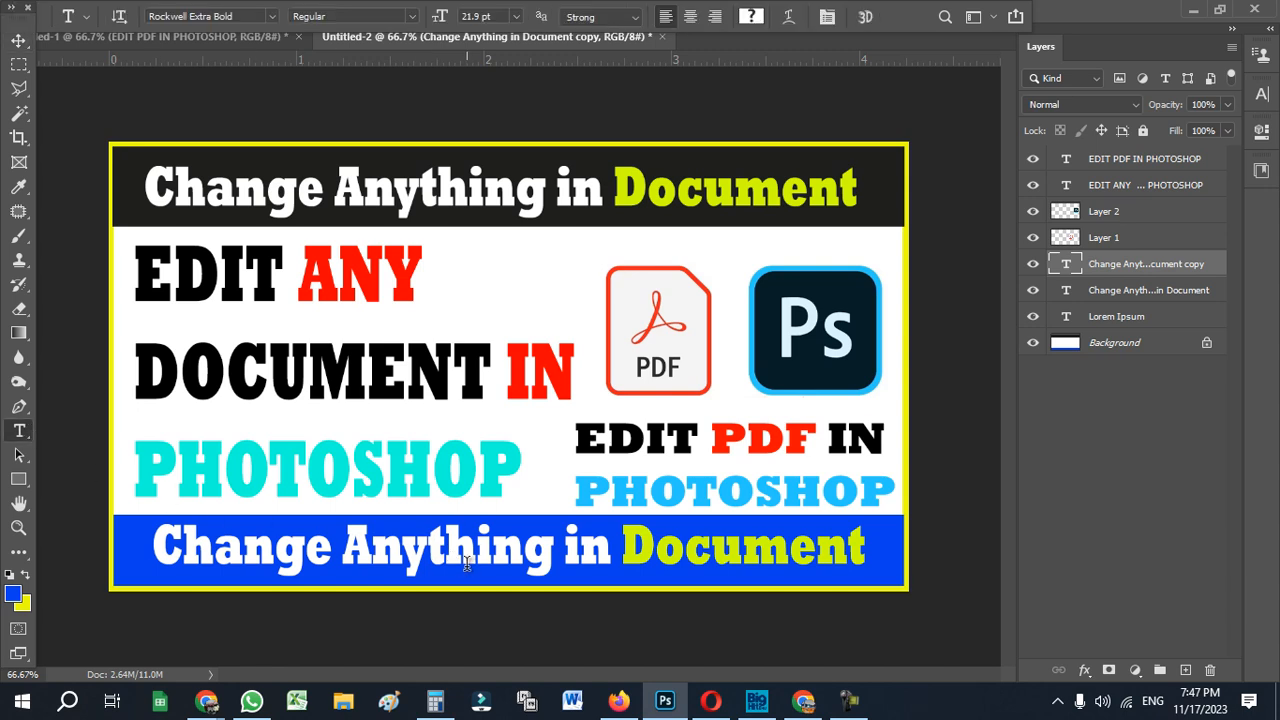
{"action": "triple_click", "coordinate": [466, 565]}
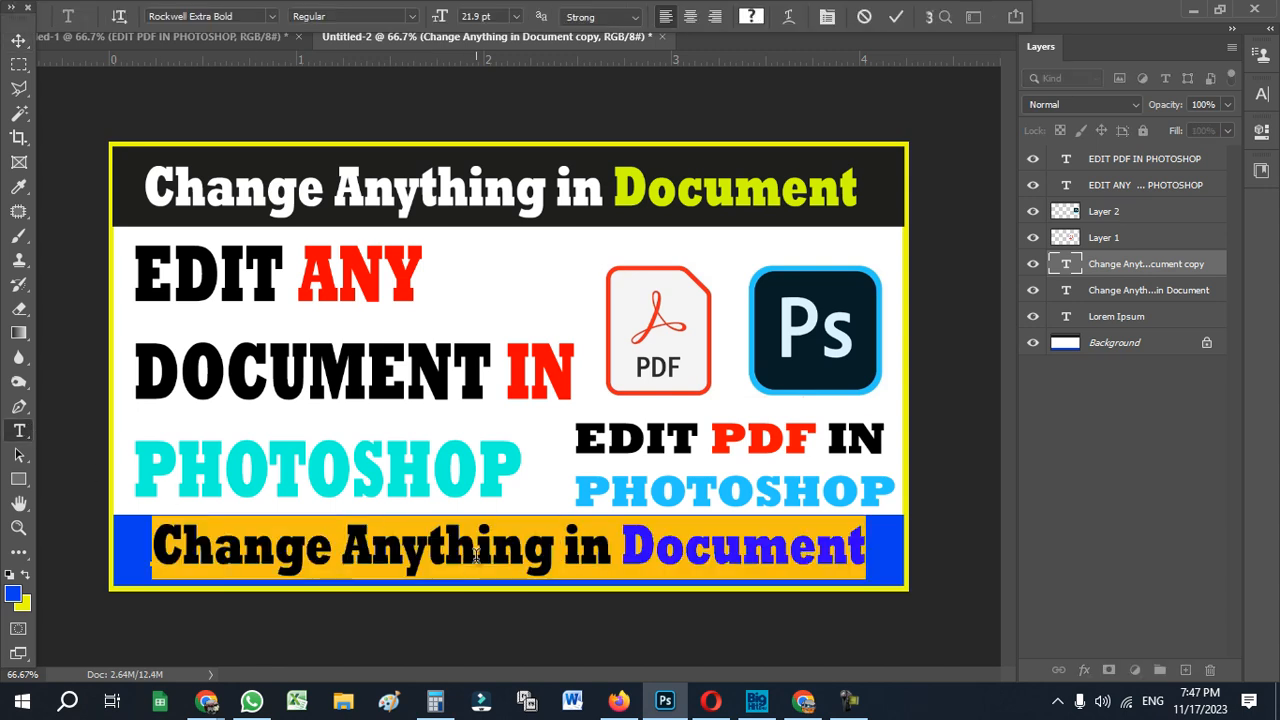
{"action": "type", "text": "Learn Step "}
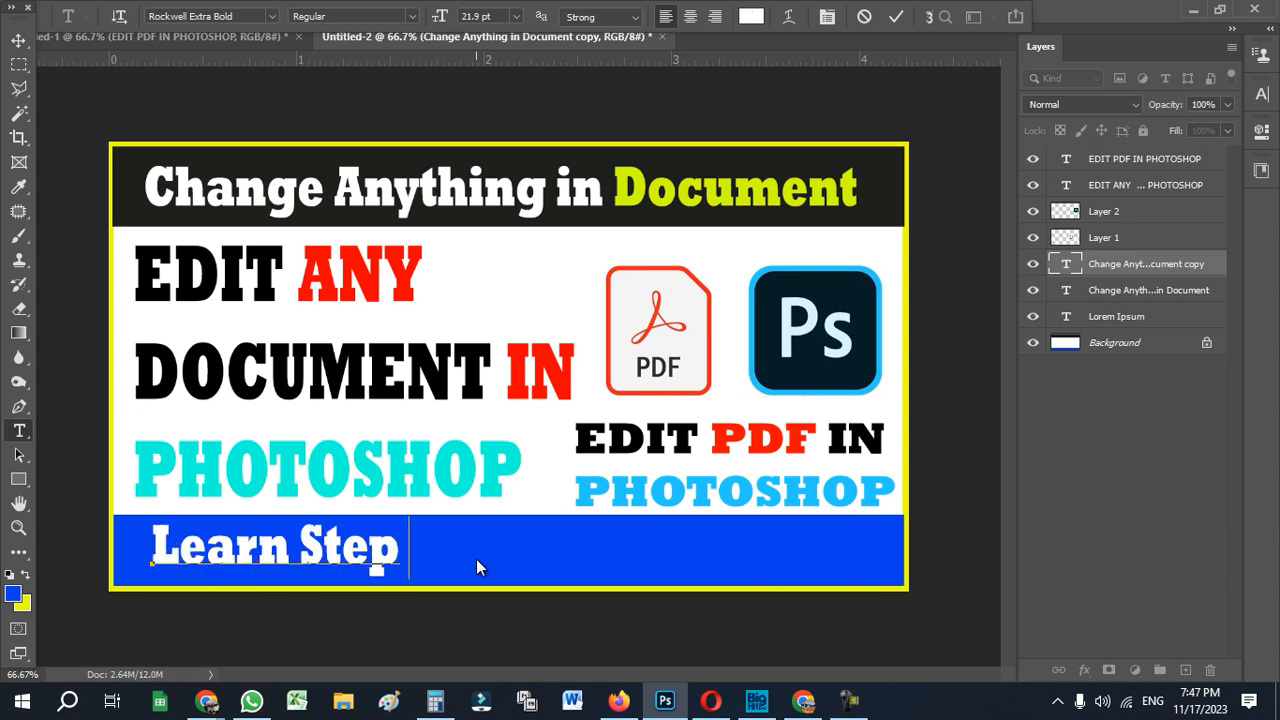
{"action": "type", "text": "By Step "}
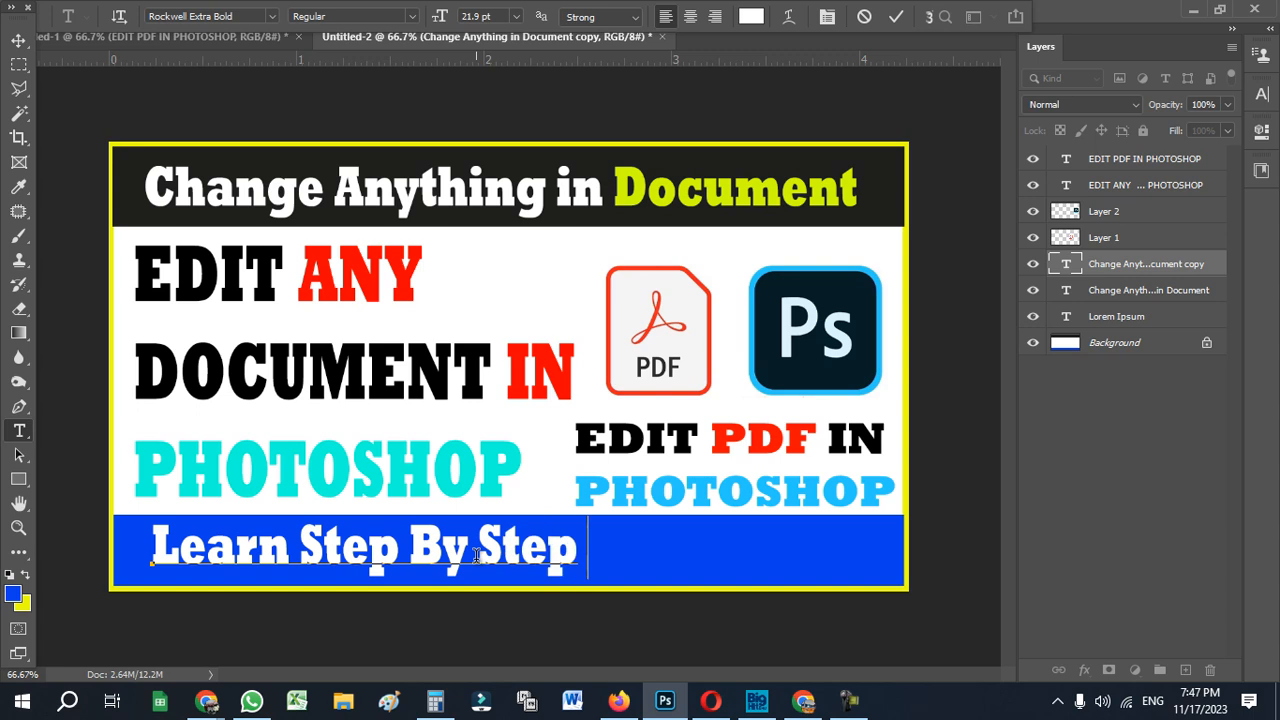
{"action": "type", "text": "Process"}
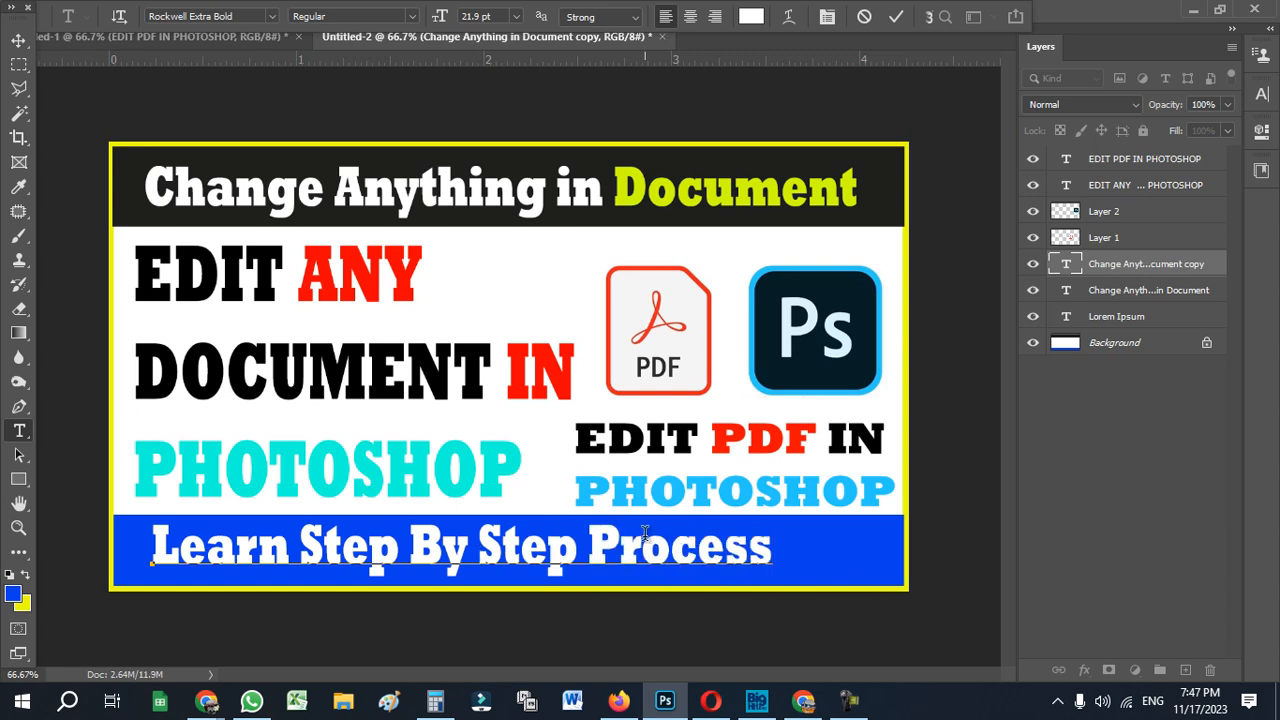
- Recolour the word "Process" in the blue footer line yellow eaff00 and shift the whole line slightly to the right
{"action": "left_click_drag", "start_coordinate": [590, 545], "coordinate": [774, 545]}
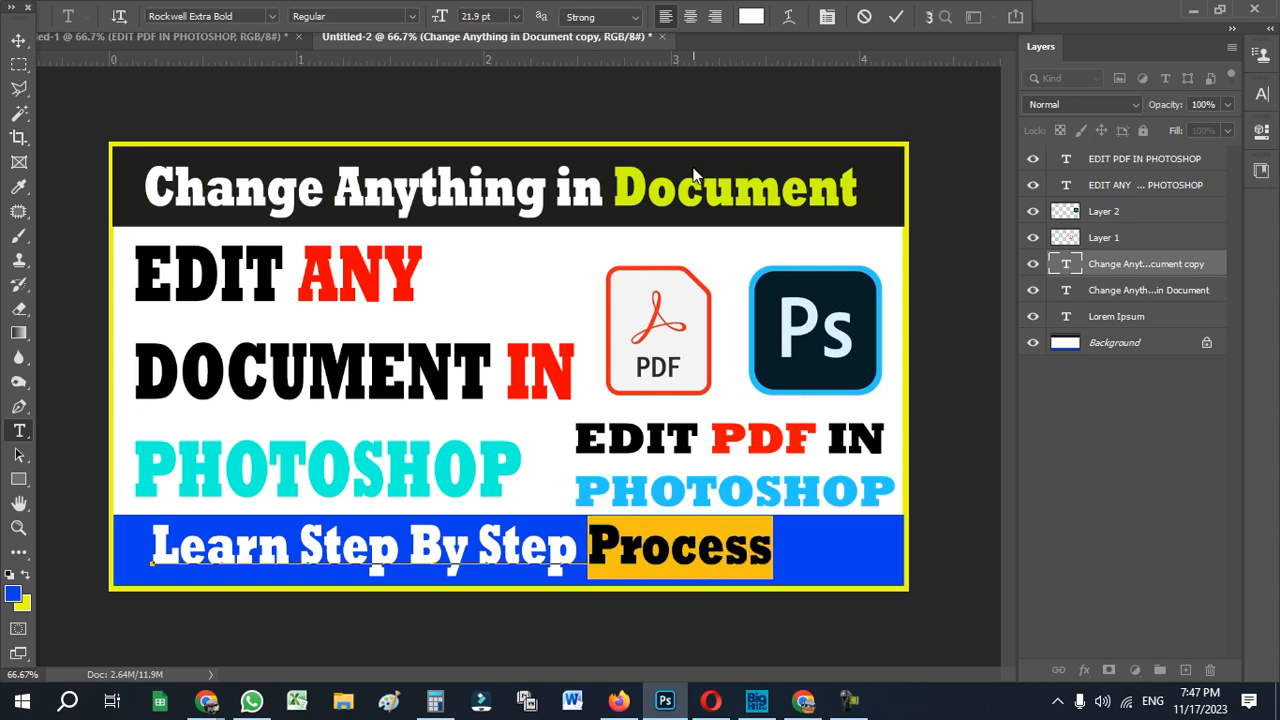
{"action": "left_click", "coordinate": [752, 17]}
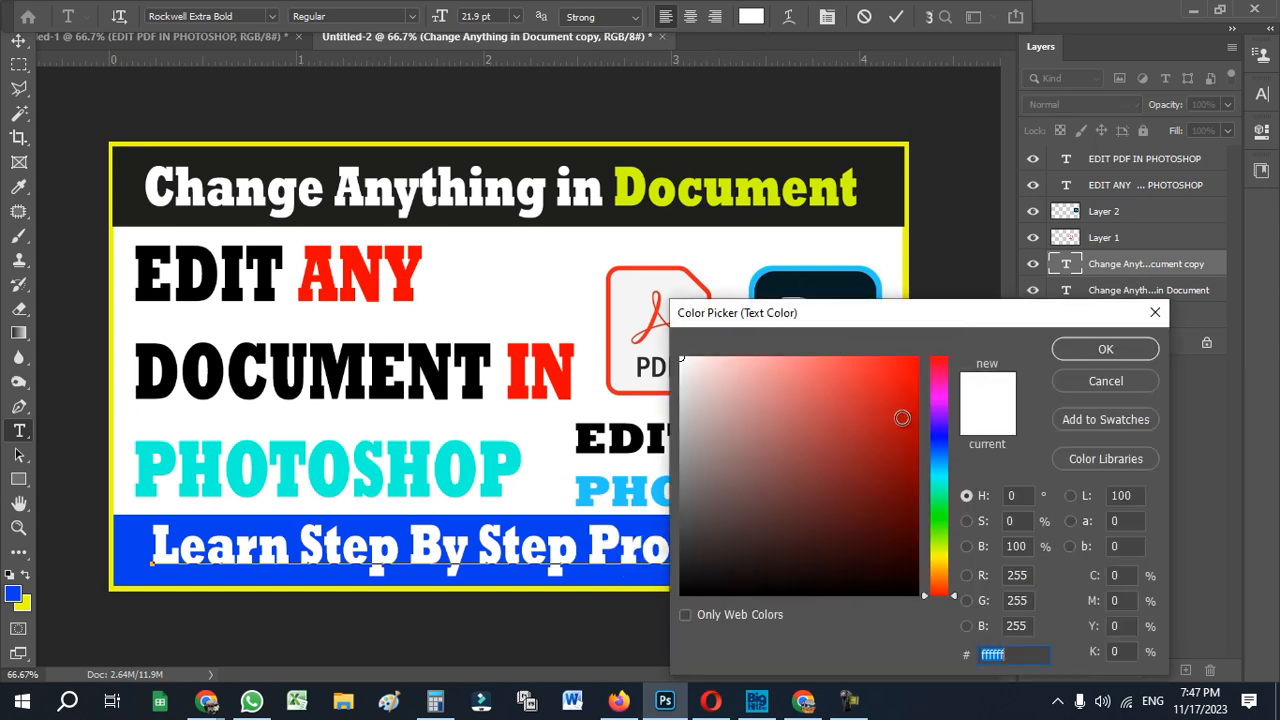
{"action": "left_click", "coordinate": [940, 552]}
{"action": "left_click", "coordinate": [915, 360]}
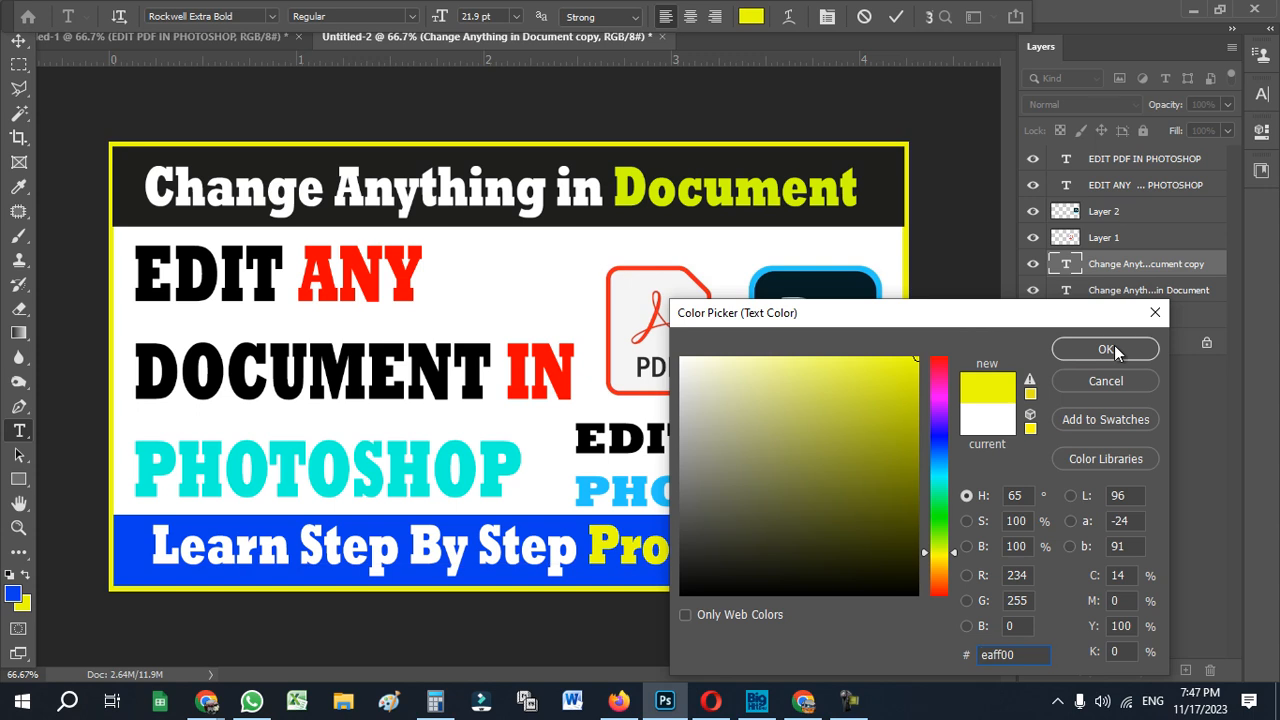
{"action": "left_click", "coordinate": [1106, 349]}
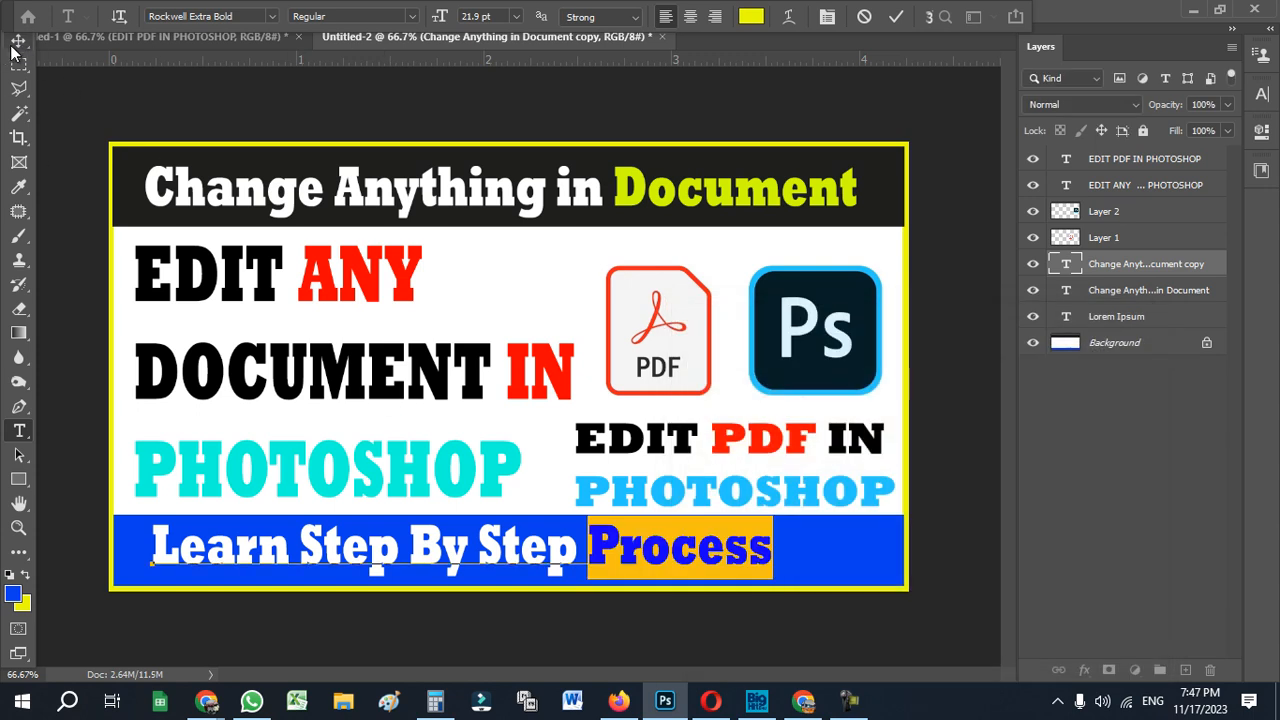
{"action": "left_click", "coordinate": [16, 44]}
{"action": "mouse_move", "coordinate": [645, 557]}
{"action": "left_mouse_down"}
{"action": "mouse_move", "coordinate": [672, 557]}
{"action": "mouse_move", "coordinate": [649, 557]}
{"action": "mouse_move", "coordinate": [661, 557]}
{"action": "left_mouse_up"}
- Scale the three-line "EDIT ANY DOCUMENT IN PHOTOSHOP" text to about 87.56% and place it close to the left border, just below the header
{"action": "mouse_move", "coordinate": [440, 460]}
{"action": "left_mouse_down"}
{"action": "mouse_move", "coordinate": [405, 445]}
{"action": "mouse_move", "coordinate": [449, 463]}
{"action": "left_mouse_up"}
{"action": "key", "text": "ctrl+t"}
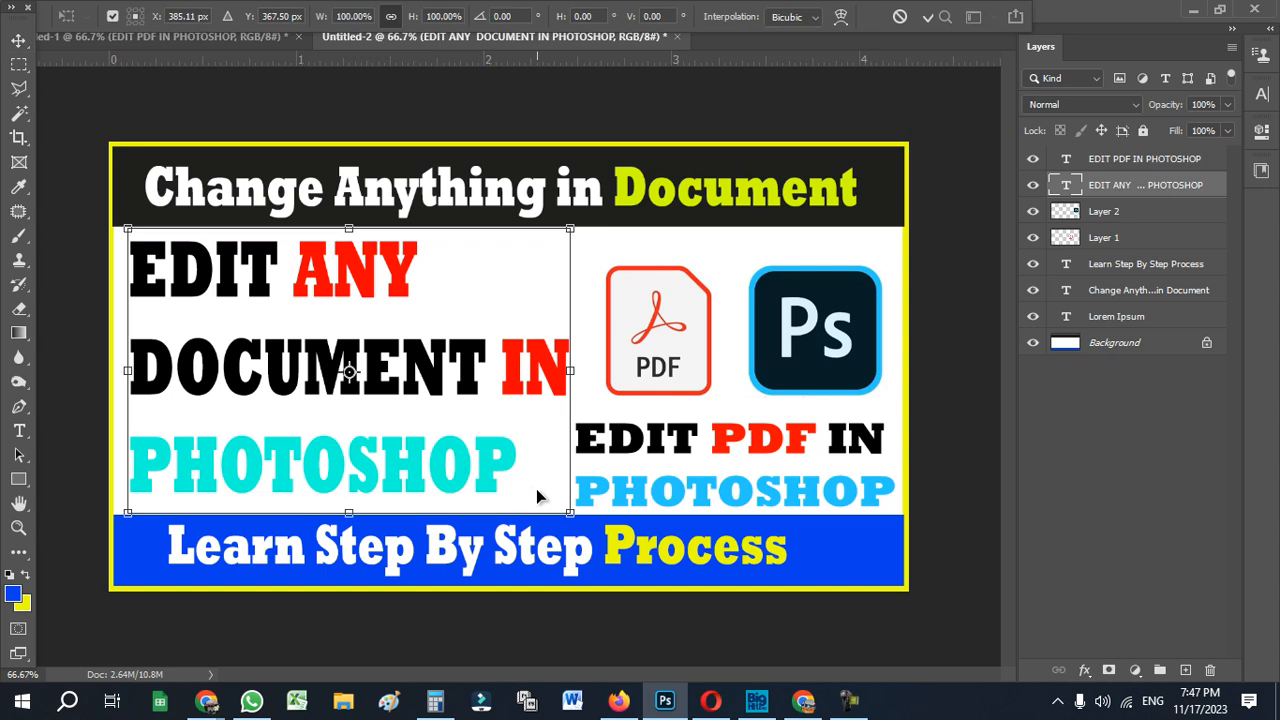
{"action": "left_click_drag", "start_coordinate": [570, 513], "coordinate": [389, 426]}
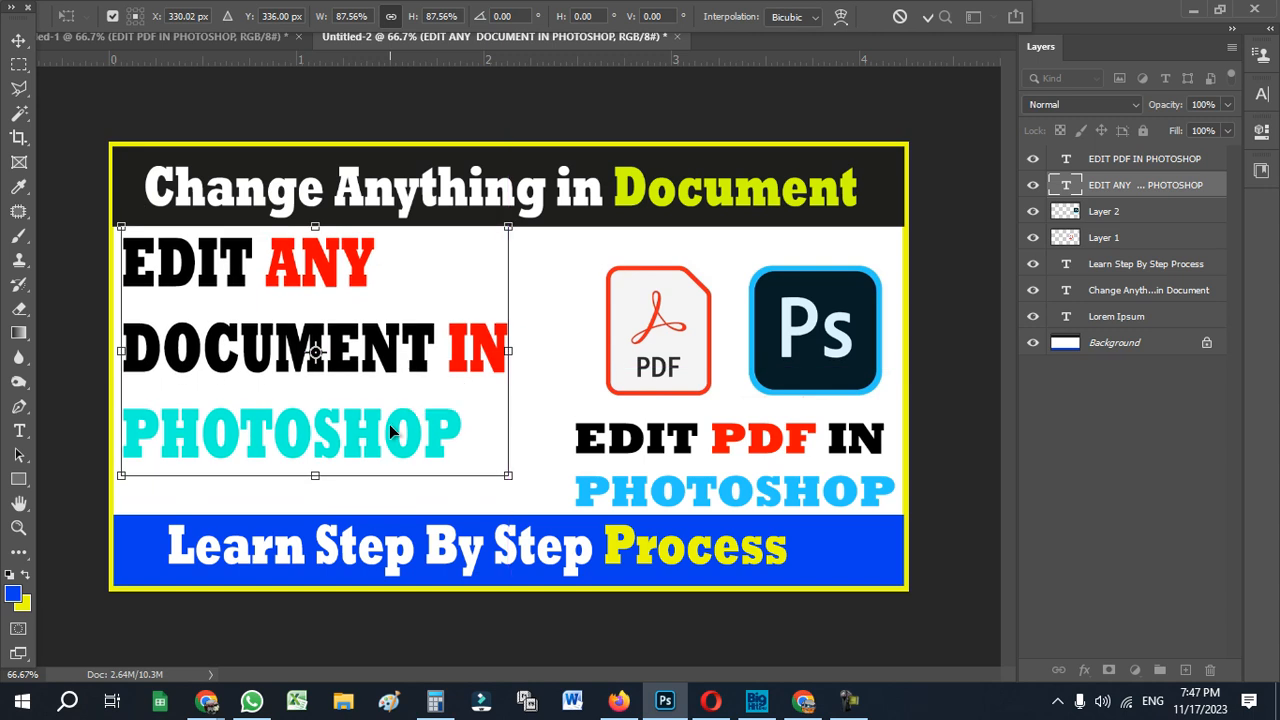
{"action": "key", "text": "Return"}
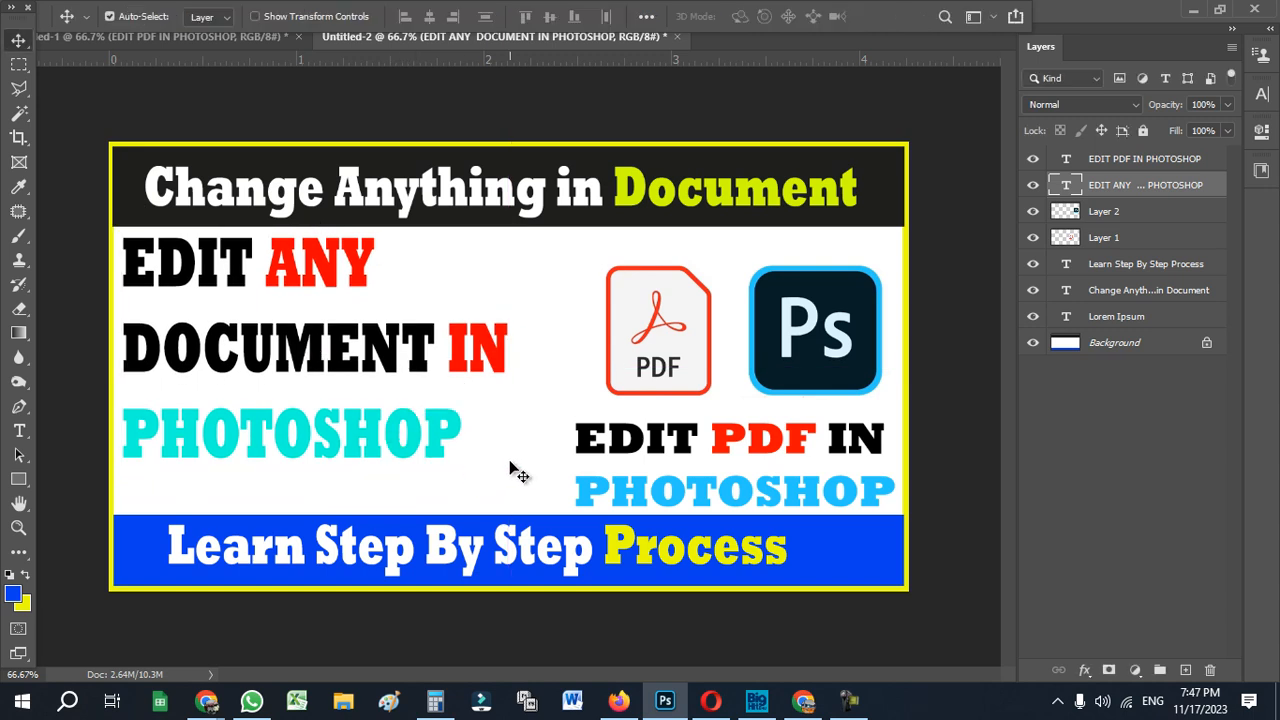
- Copy the "EDUCATIONAL PURPOSES" text from the finished sample into the new document, between the turquoise "PHOTOSHOP" line and the blue strip
{"action": "left_click", "coordinate": [127, 42]}
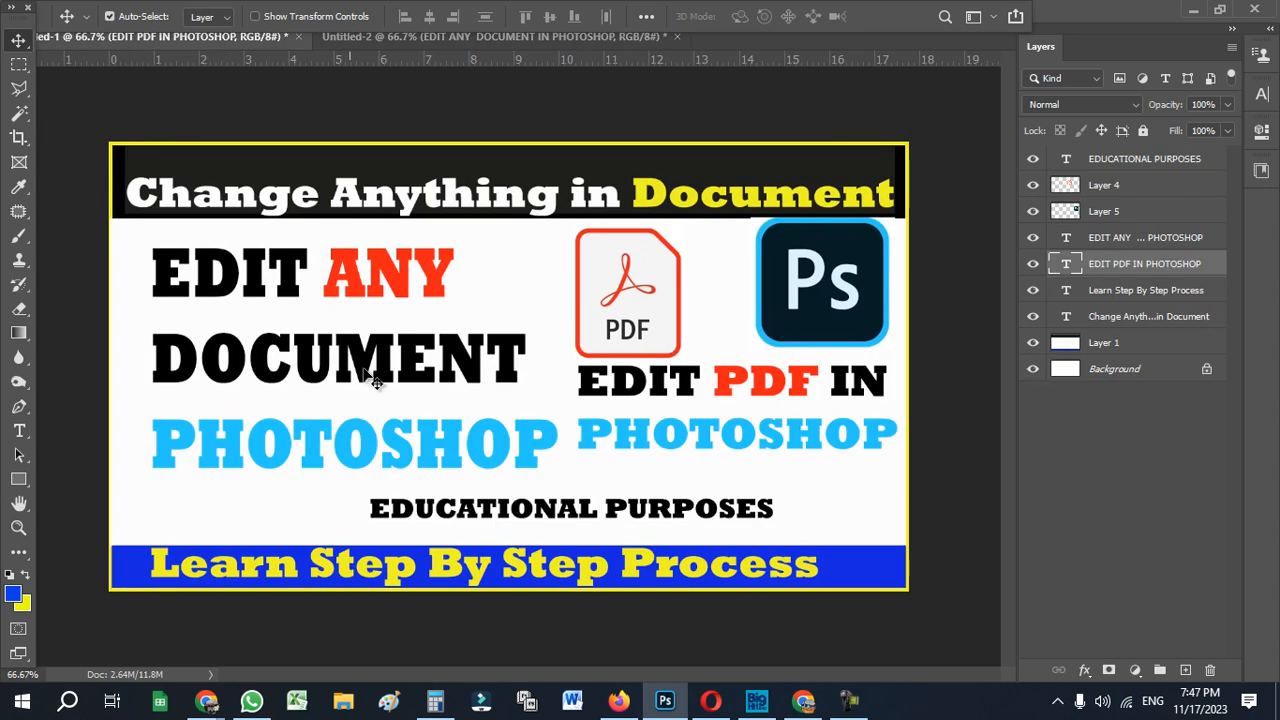
{"action": "left_click", "coordinate": [565, 521]}
{"action": "left_click_drag", "start_coordinate": [565, 521], "coordinate": [383, 491]}
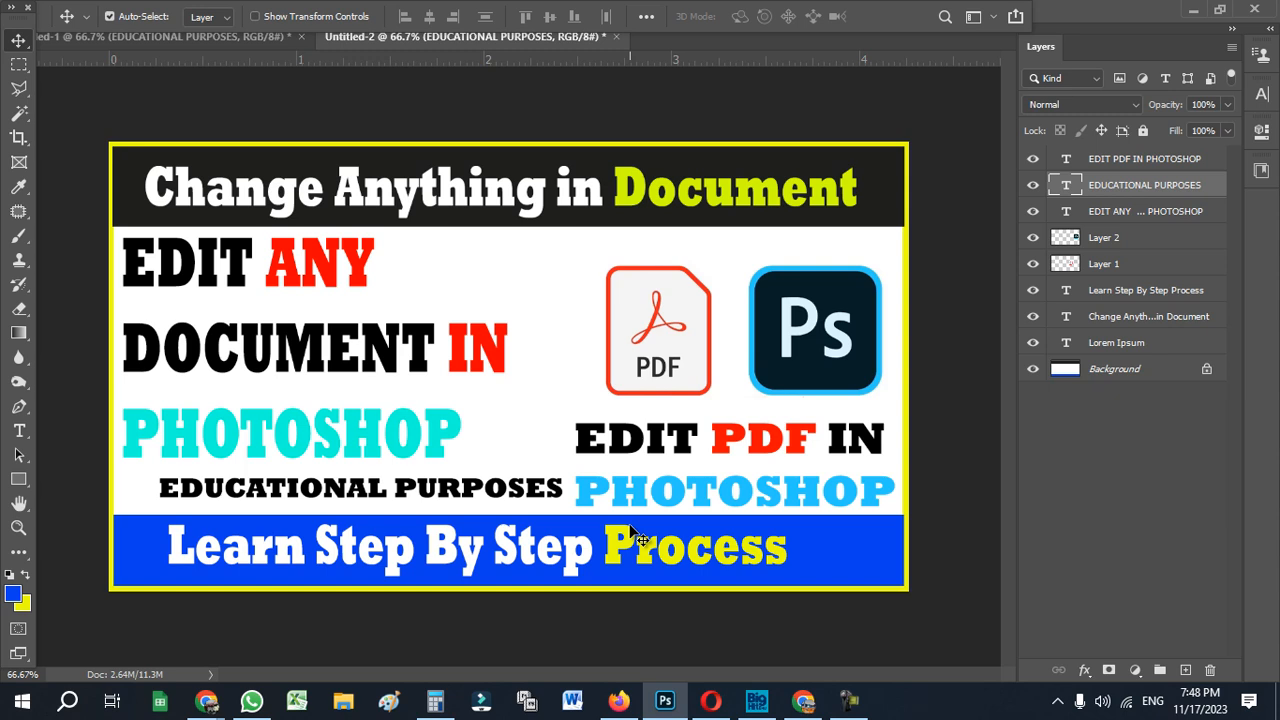
- Move the PDF logo and the Ps logo slightly left above the "EDIT PDF IN PHOTOSHOP" text
{"action": "left_click", "coordinate": [655, 329]}
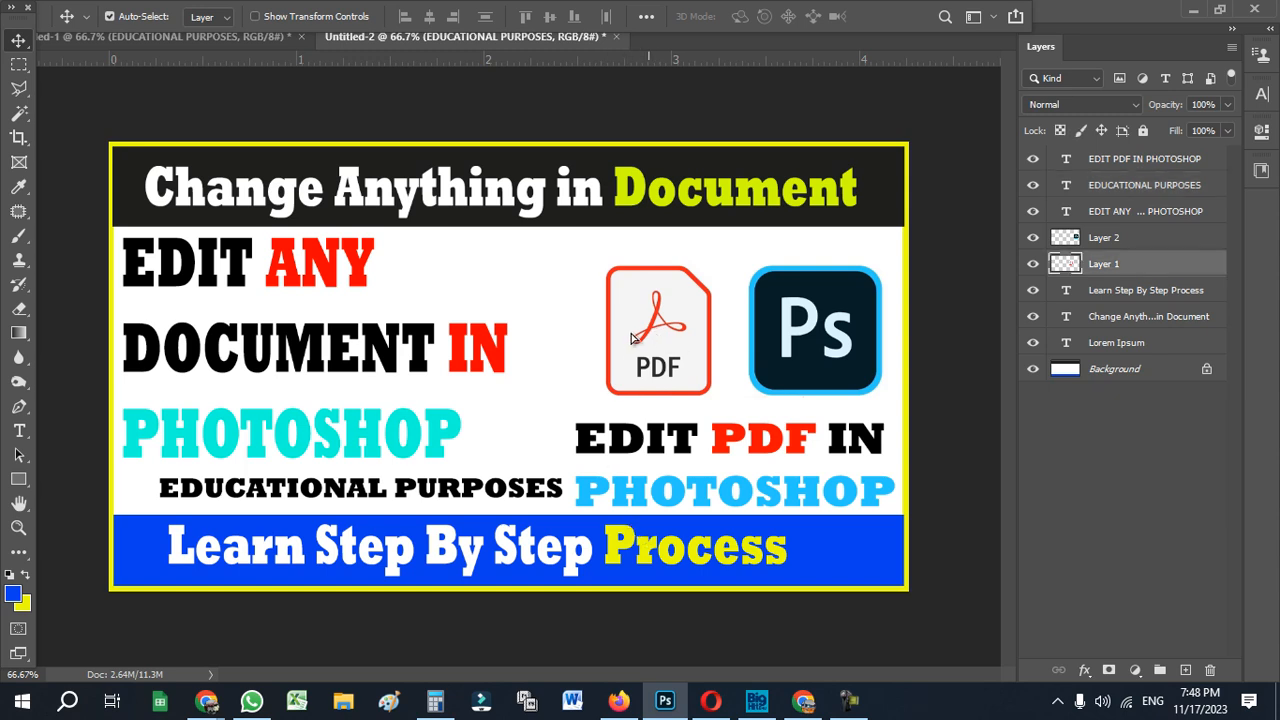
{"action": "left_click_drag", "start_coordinate": [686, 346], "coordinate": [657, 346]}
{"action": "left_click_drag", "start_coordinate": [803, 346], "coordinate": [774, 341]}
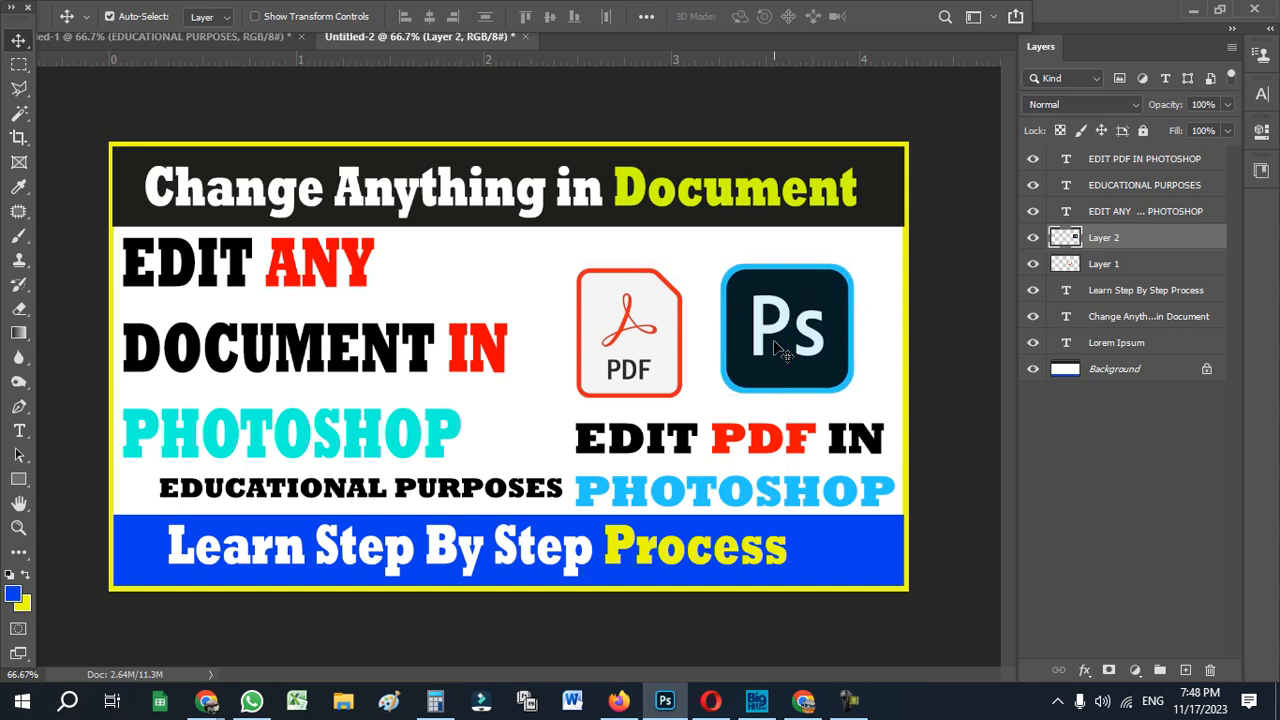